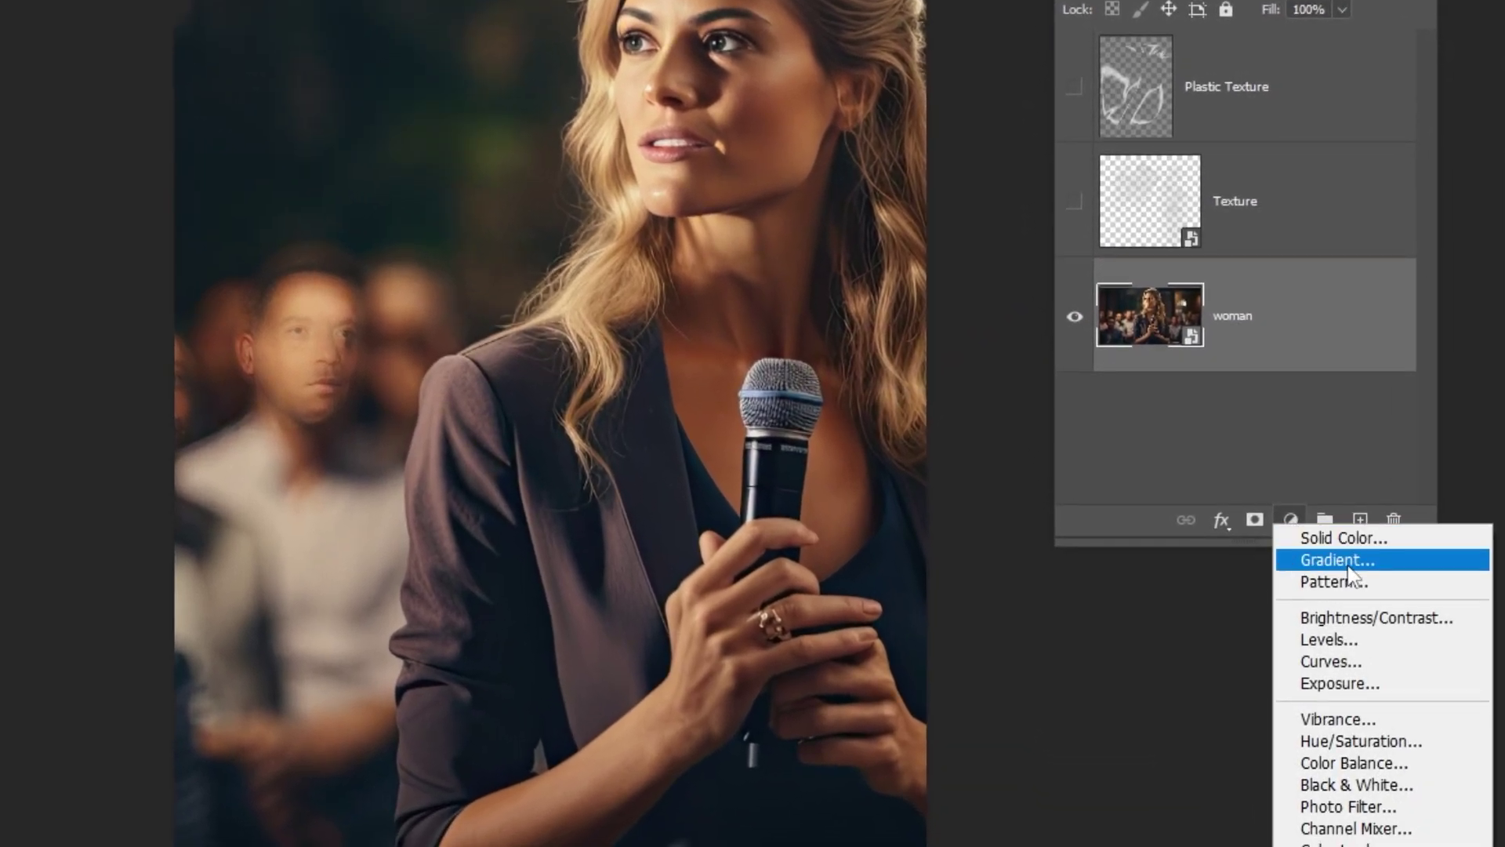
# Add a Gradient Fill layer above the photo using the Basics Foreground to Background preset
pyautogui.click(1348, 562)
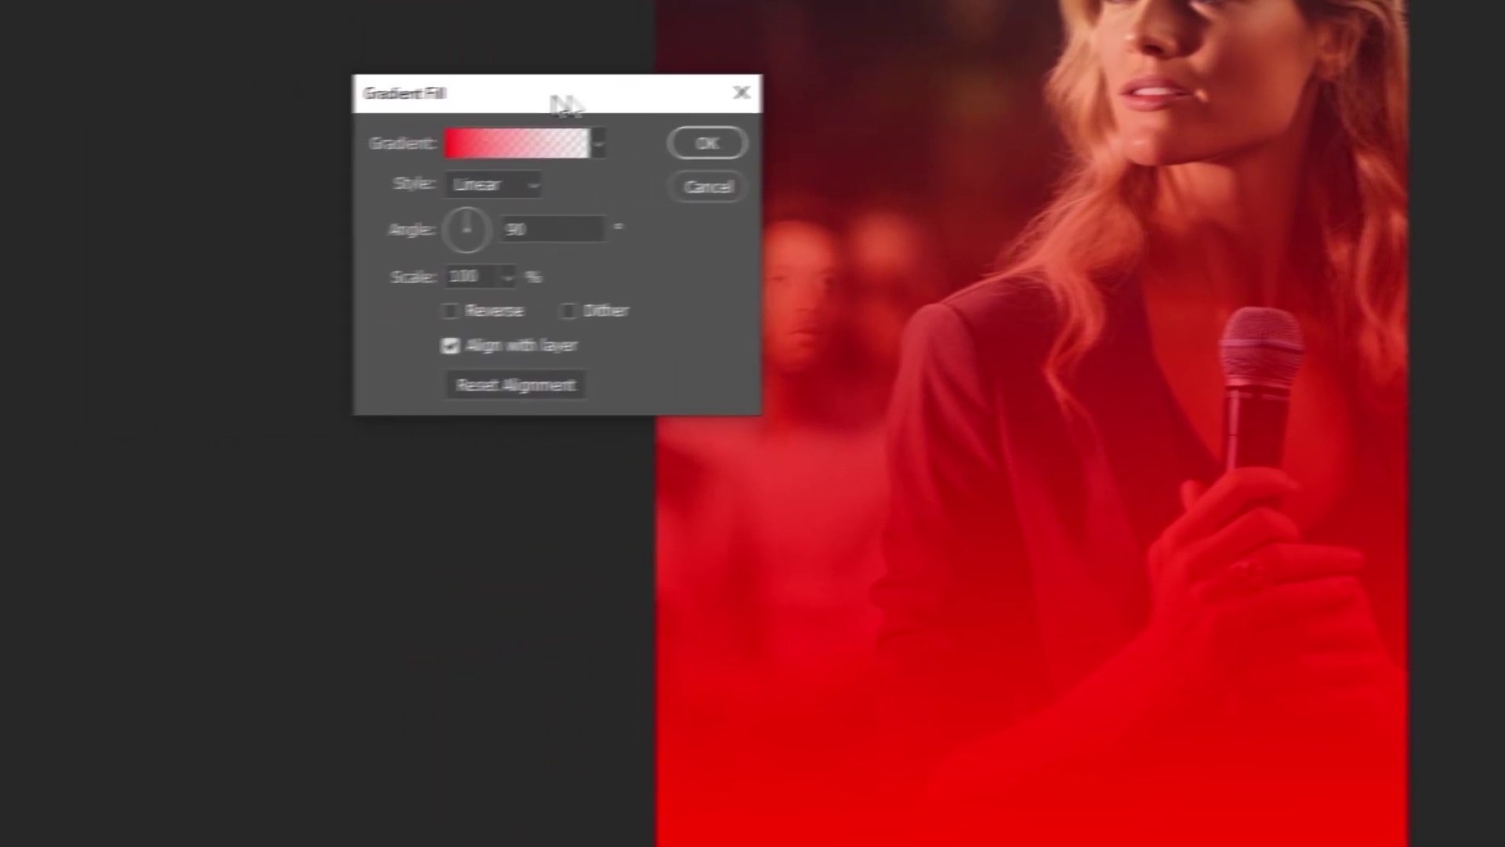
pyautogui.click(502, 144)
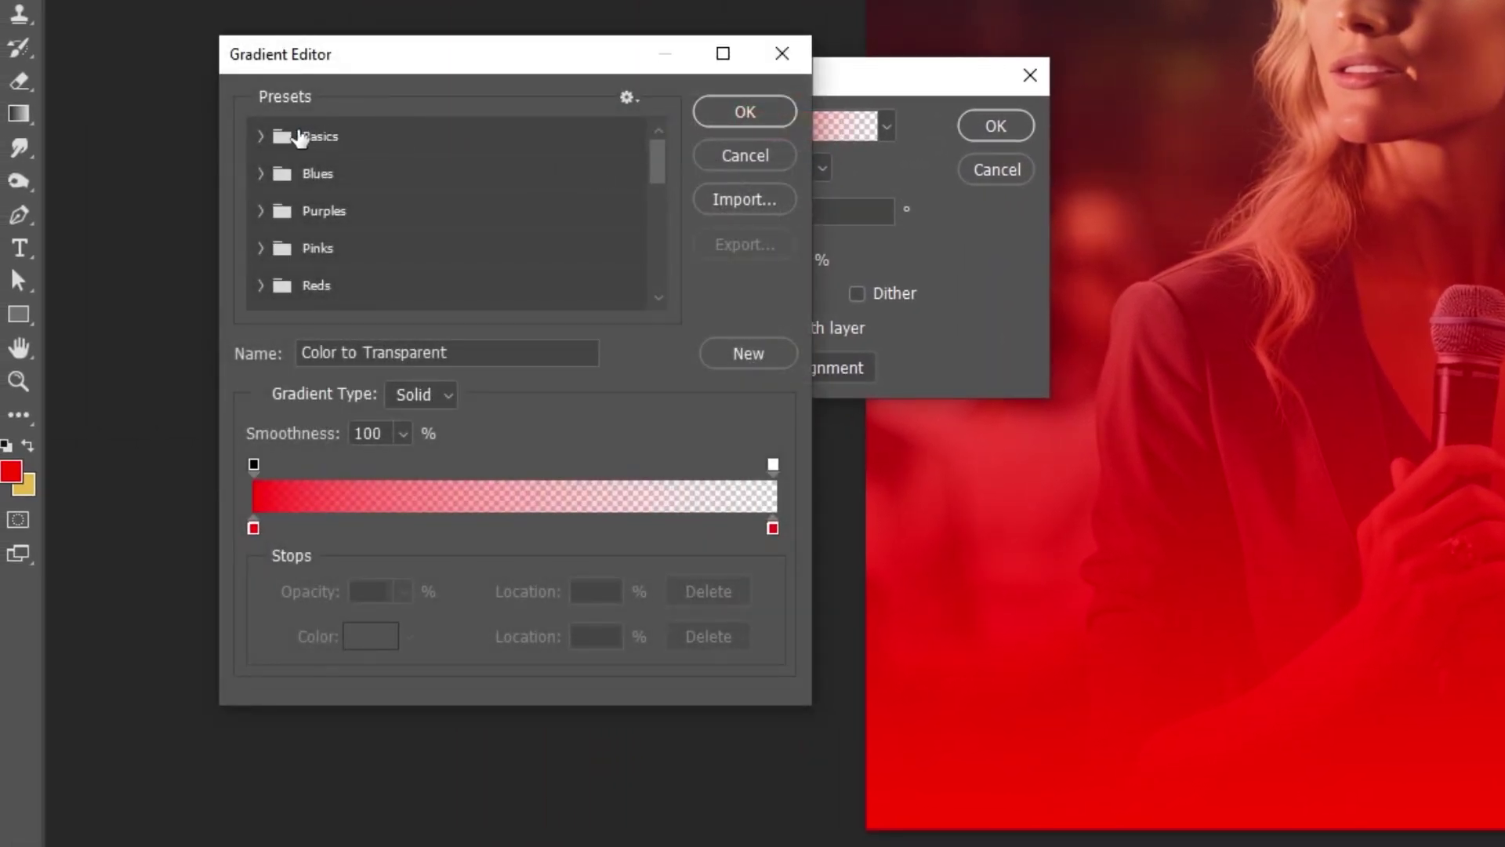
pyautogui.click(264, 135)
pyautogui.click(295, 173)
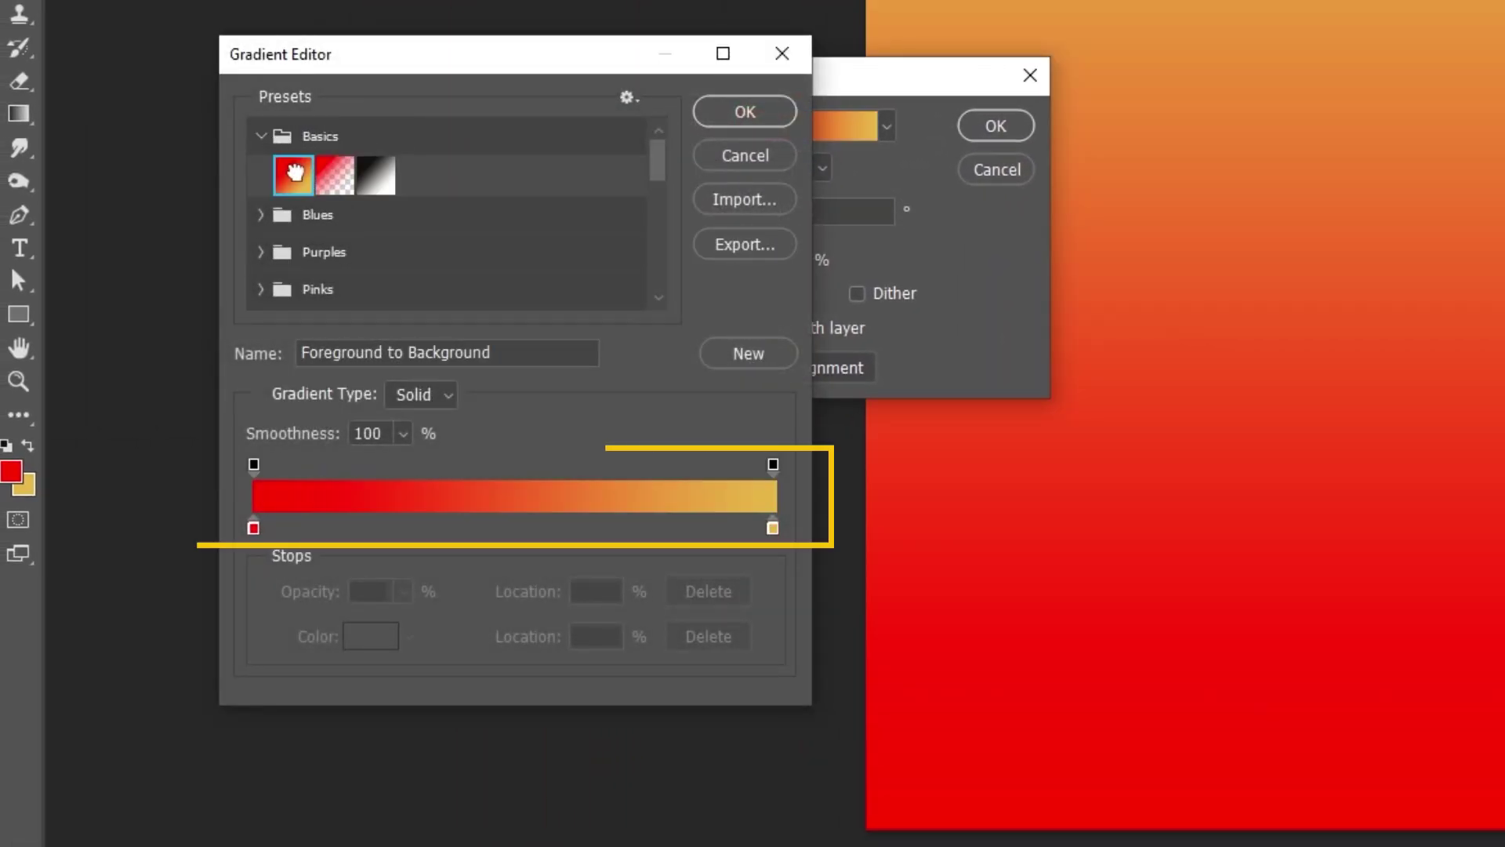
# Set the gradient stops to ff0000 and e6b948 and apply it at a -10° angle
pyautogui.doubleClick(254, 528)
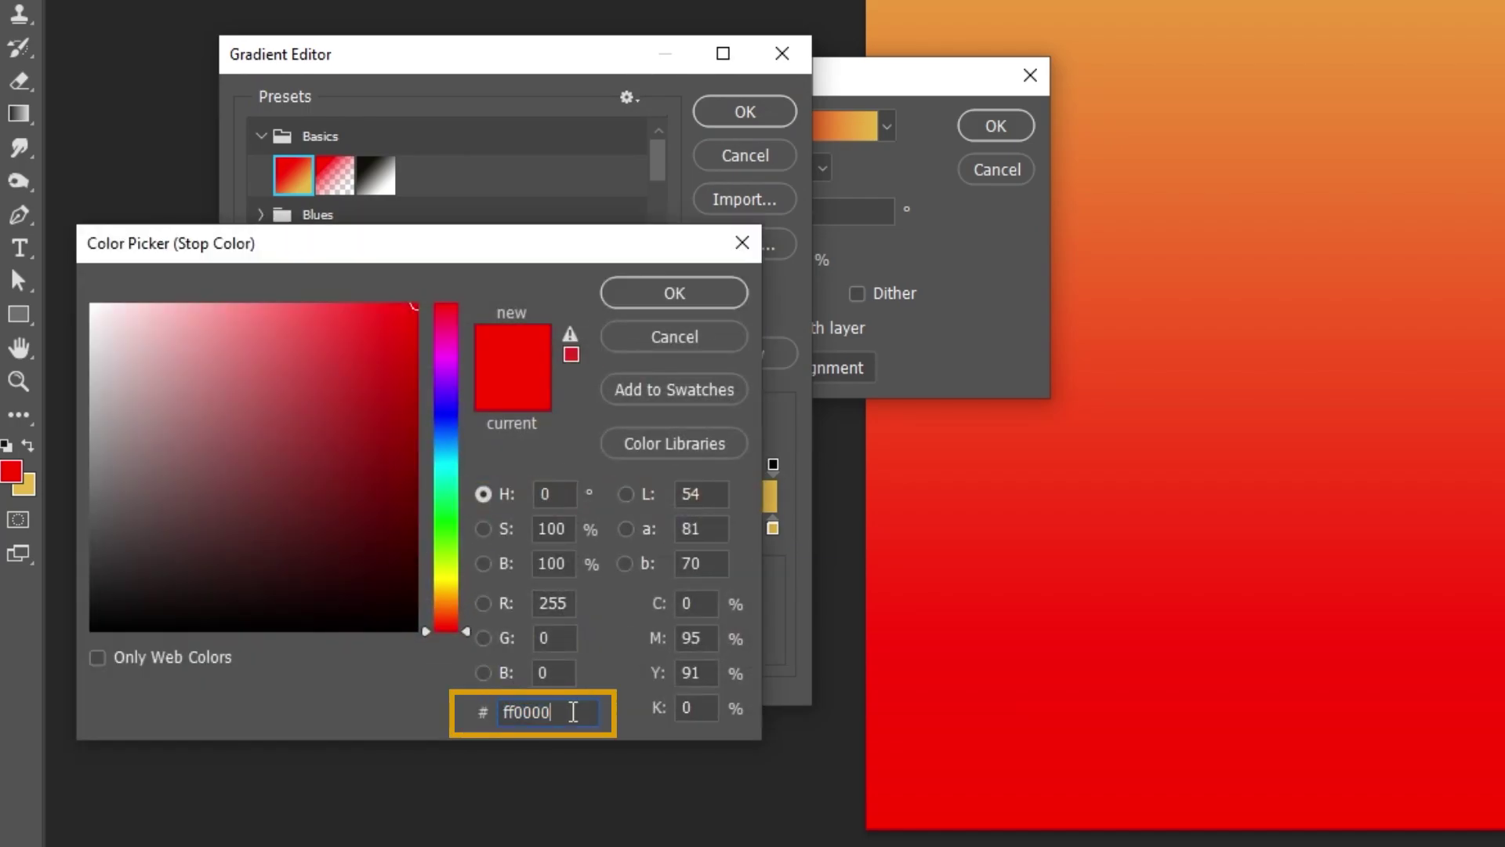
pyautogui.click(667, 293)
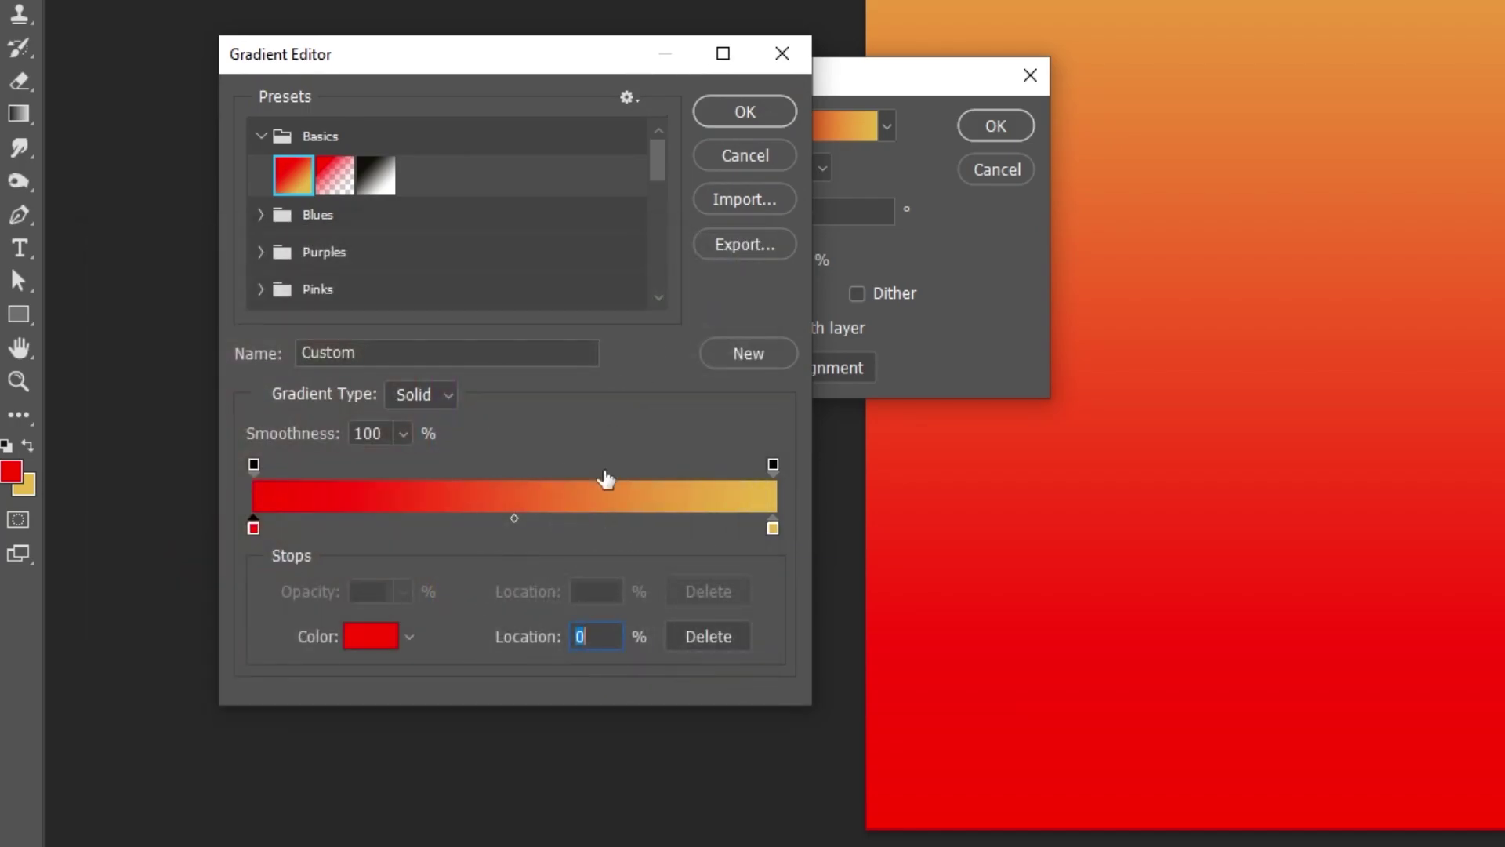
pyautogui.doubleClick(772, 529)
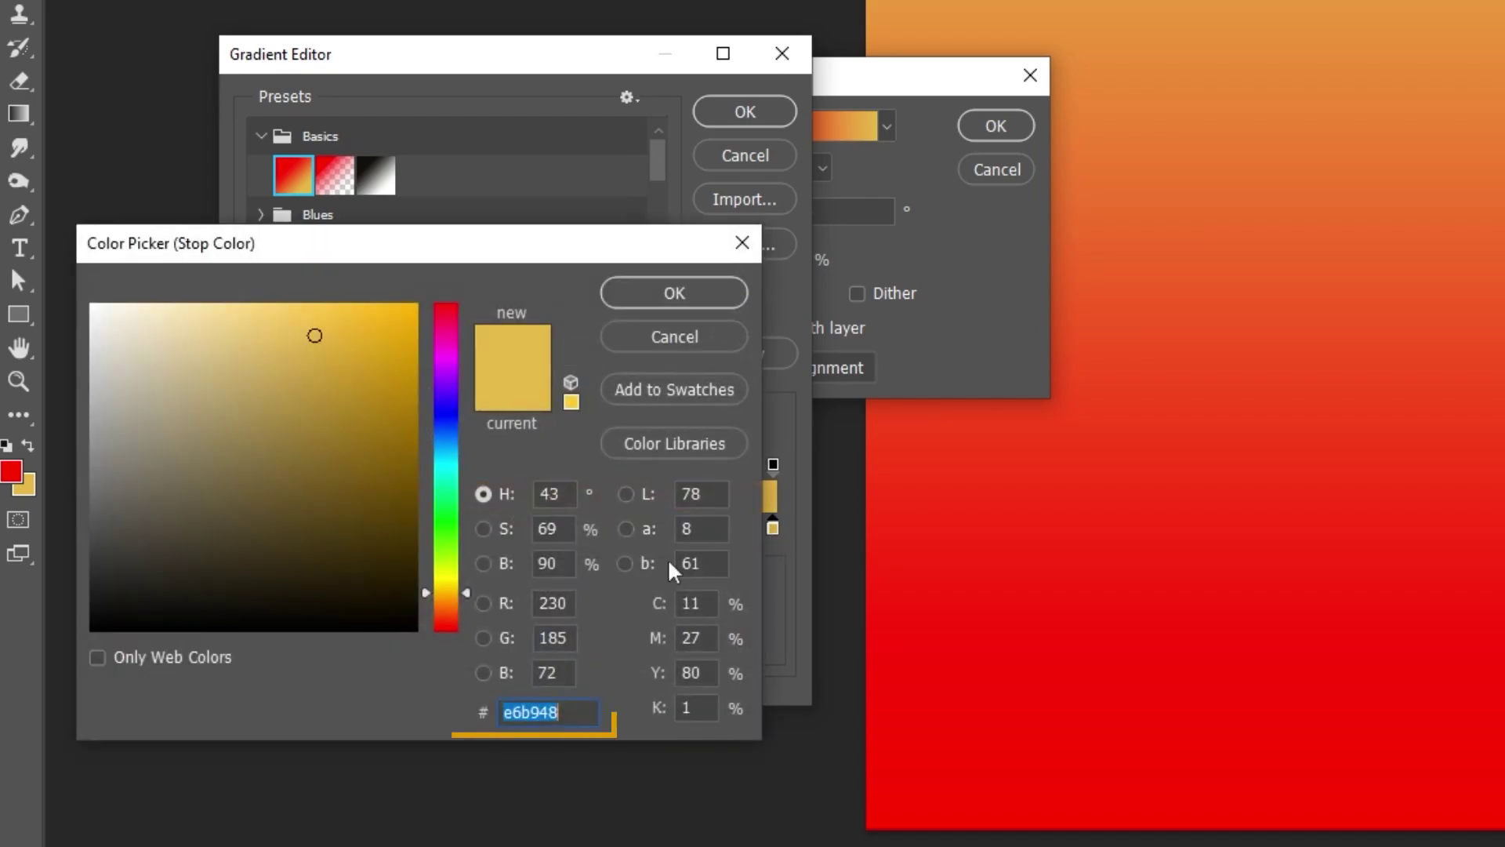
pyautogui.click(573, 717)
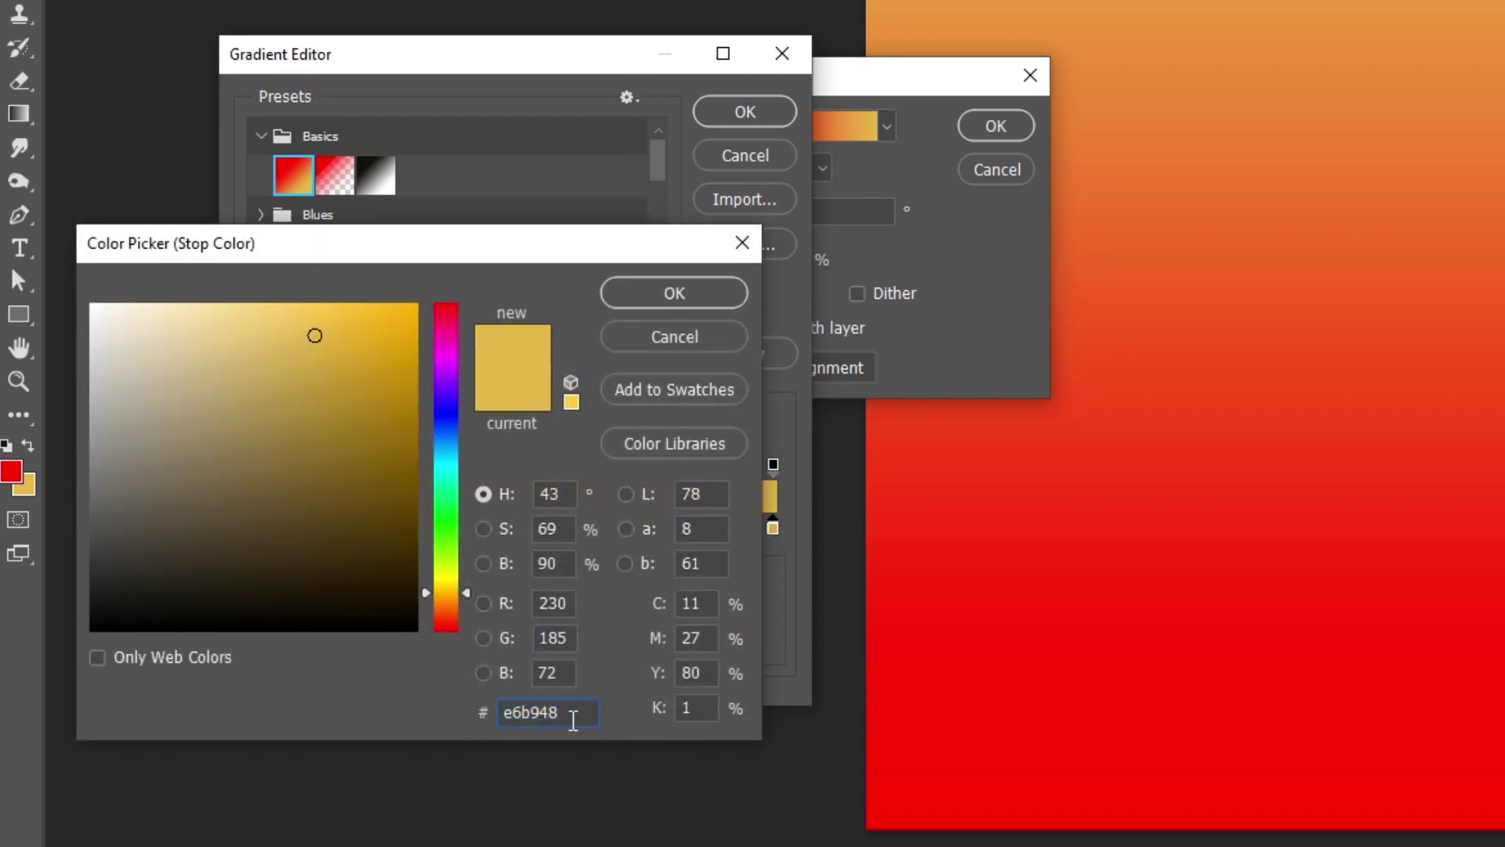
pyautogui.click(672, 296)
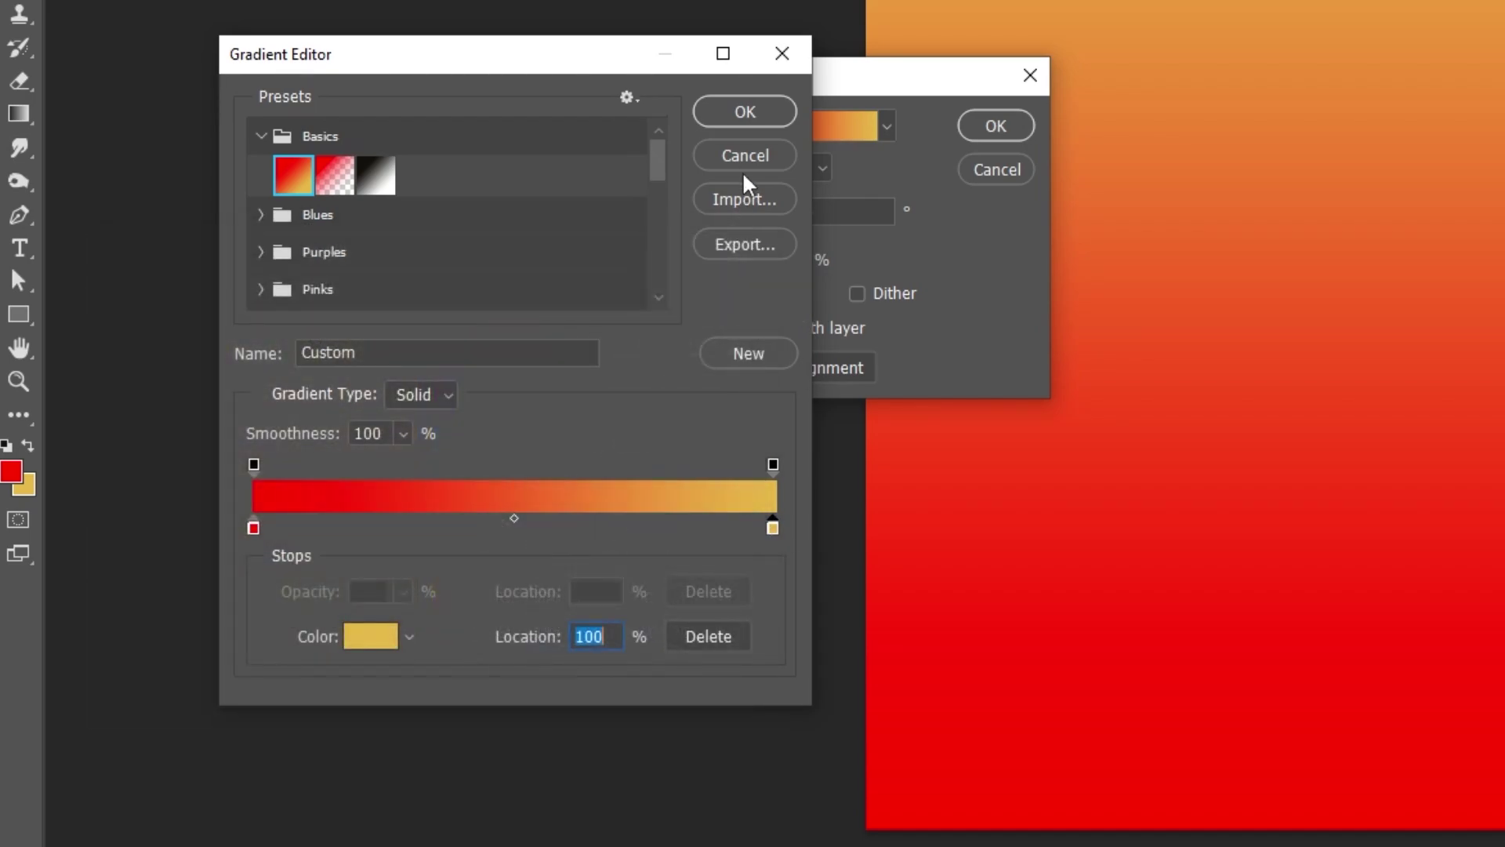
pyautogui.click(740, 124)
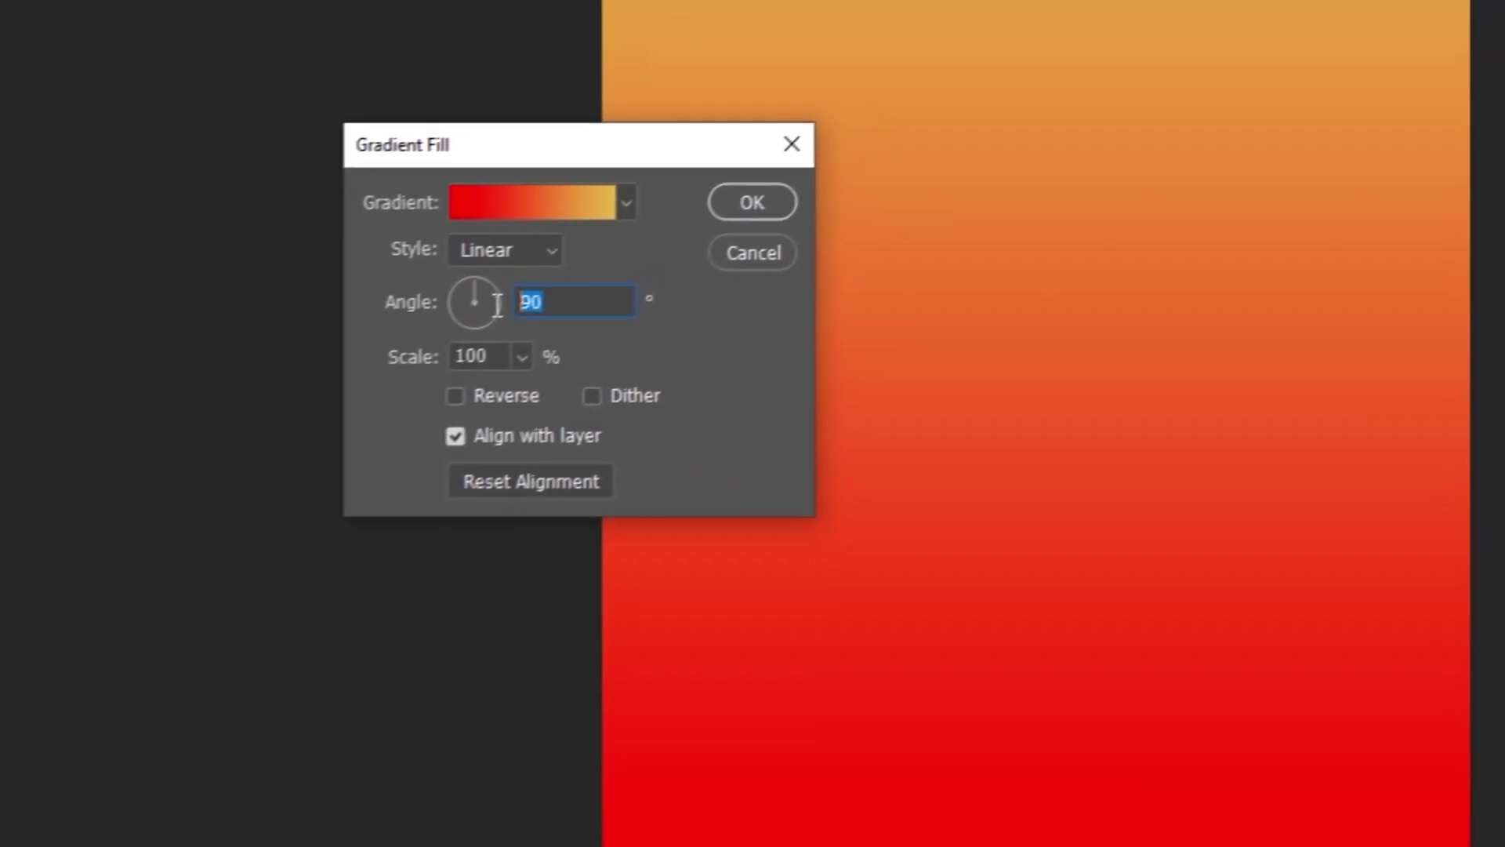
pyautogui.write('-10')
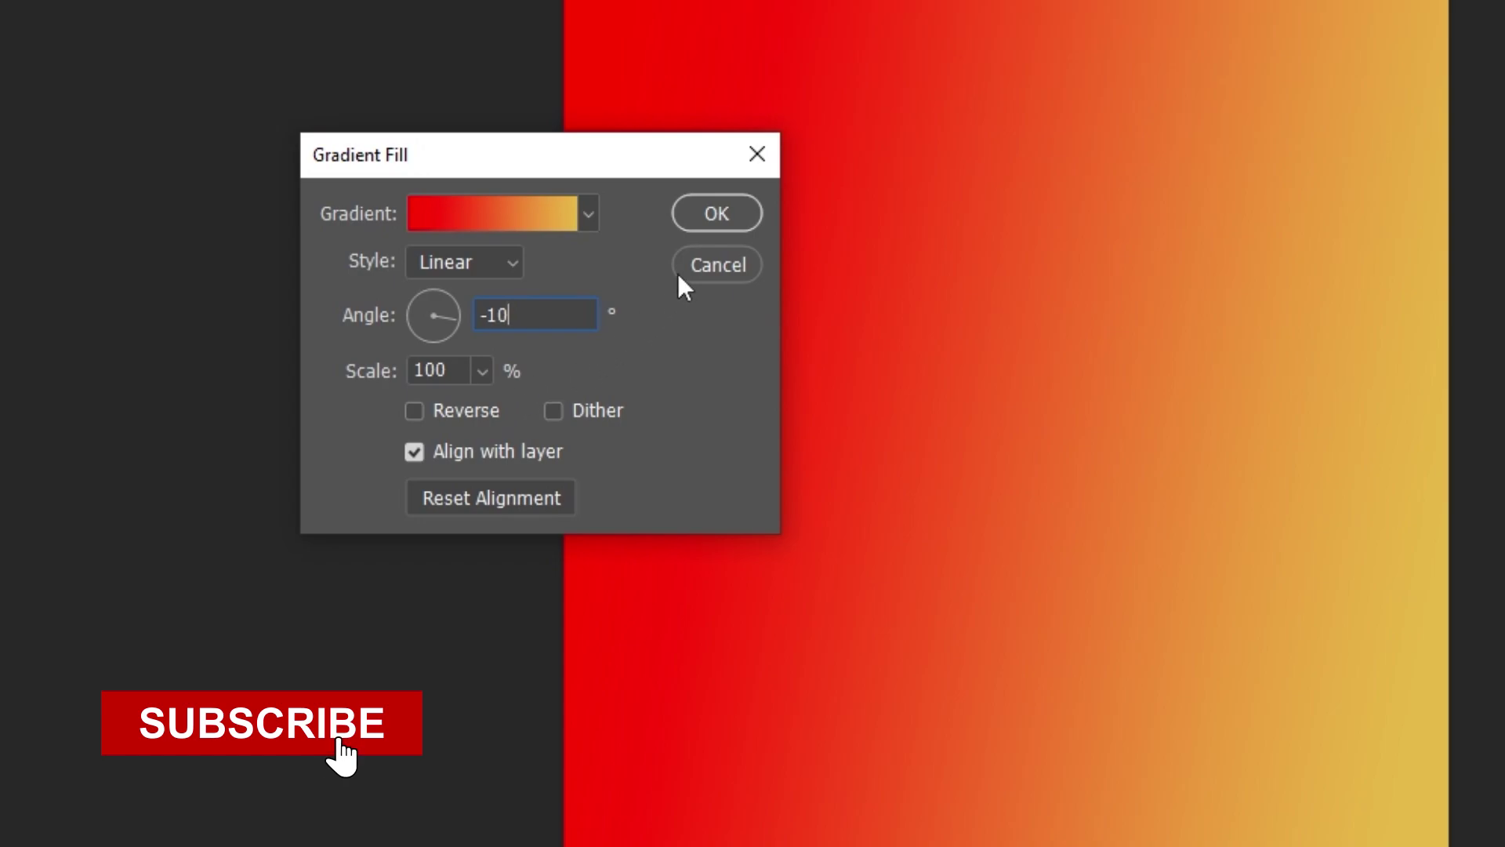
pyautogui.click(713, 215)
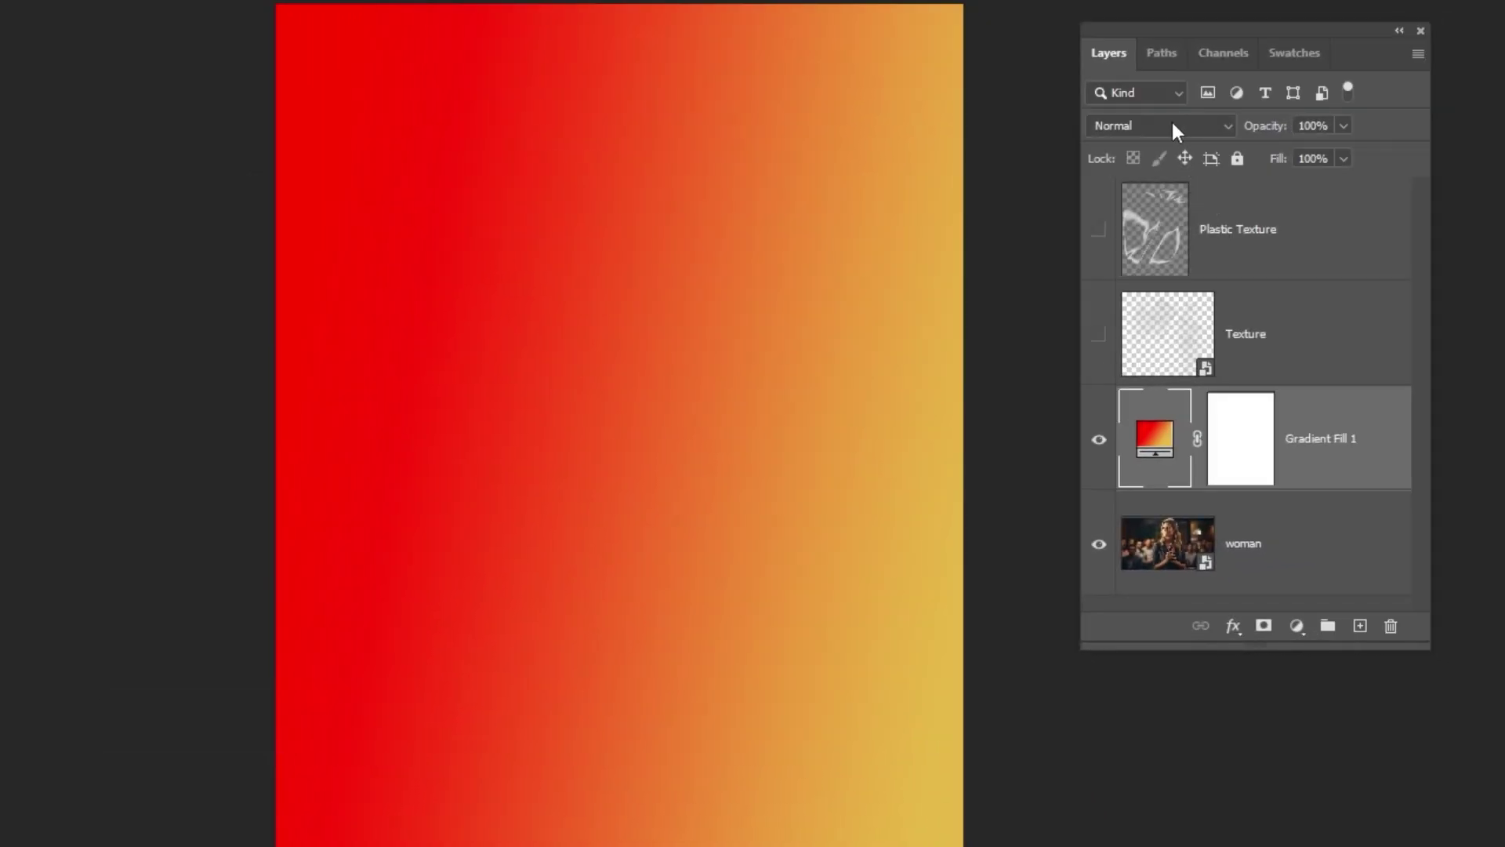
# Set Gradient Fill 1 to Multiply blend mode with 75% fill
pyautogui.click(1173, 126)
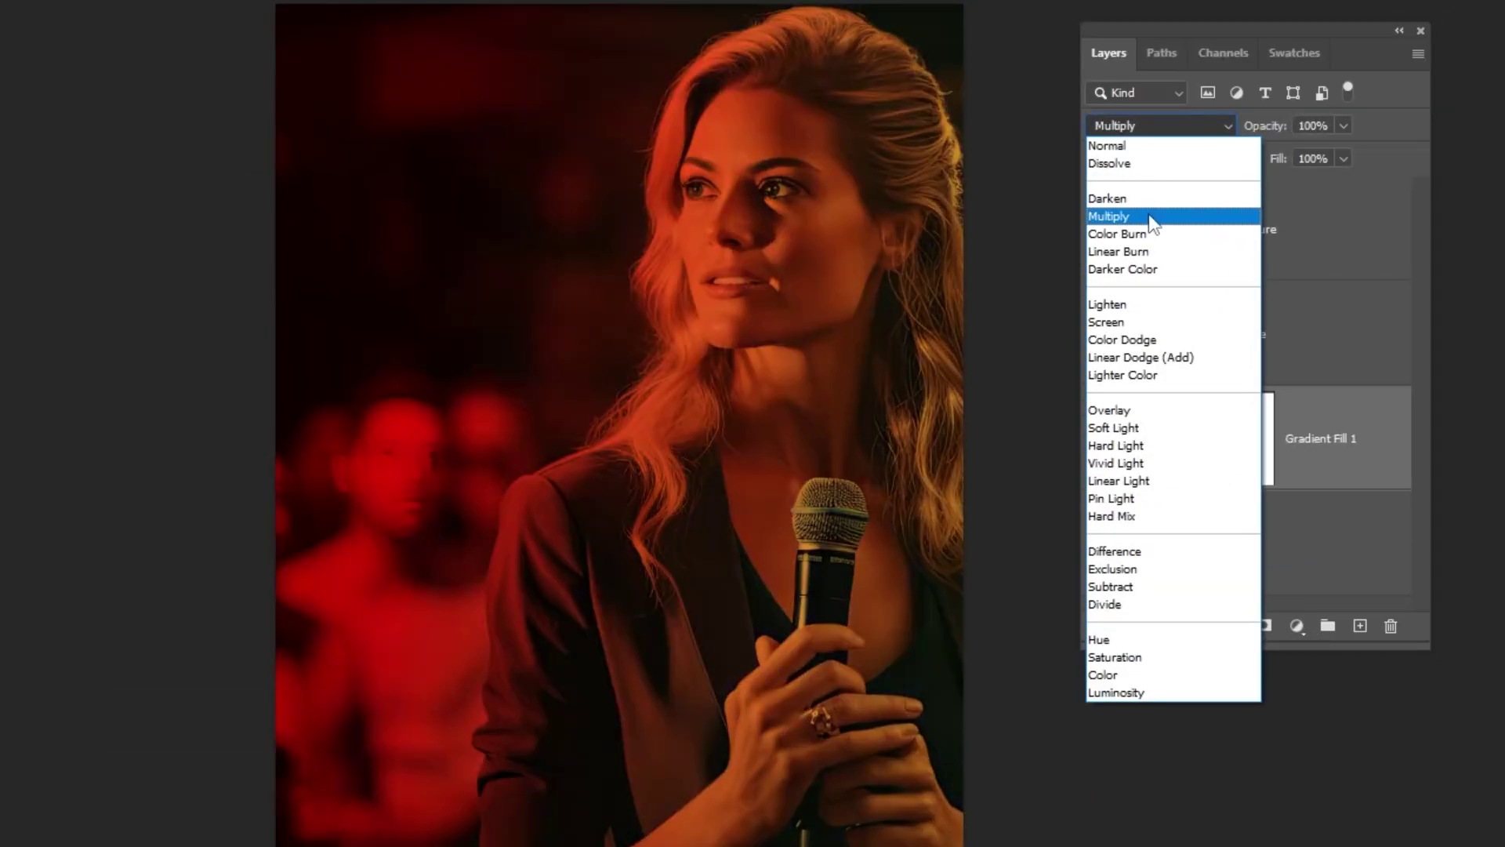
pyautogui.click(1150, 218)
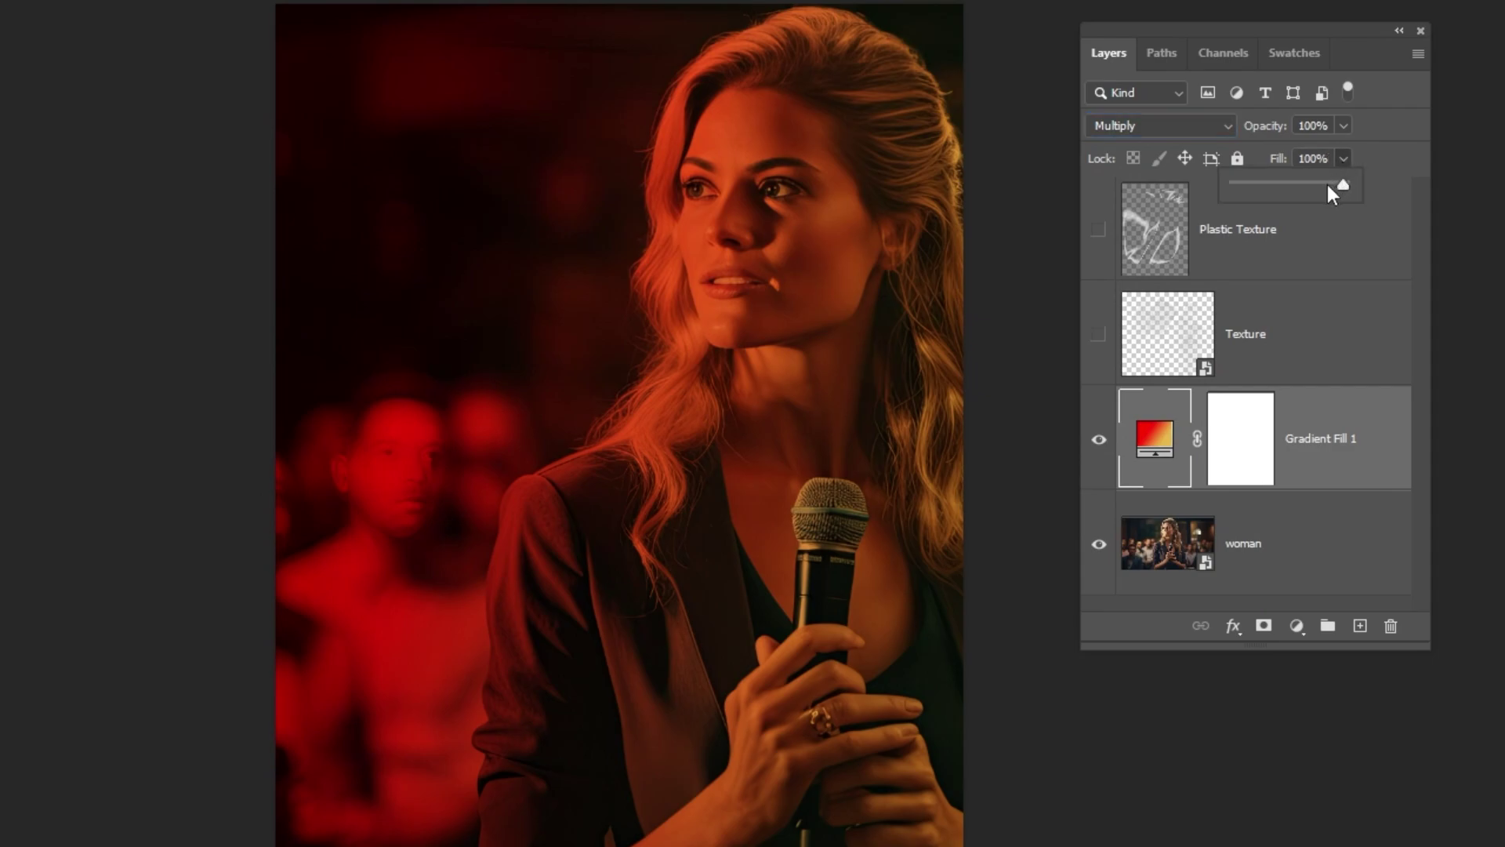
pyautogui.click(1329, 185)
pyautogui.moveTo(1320, 185); pyautogui.dragTo(1316, 185)
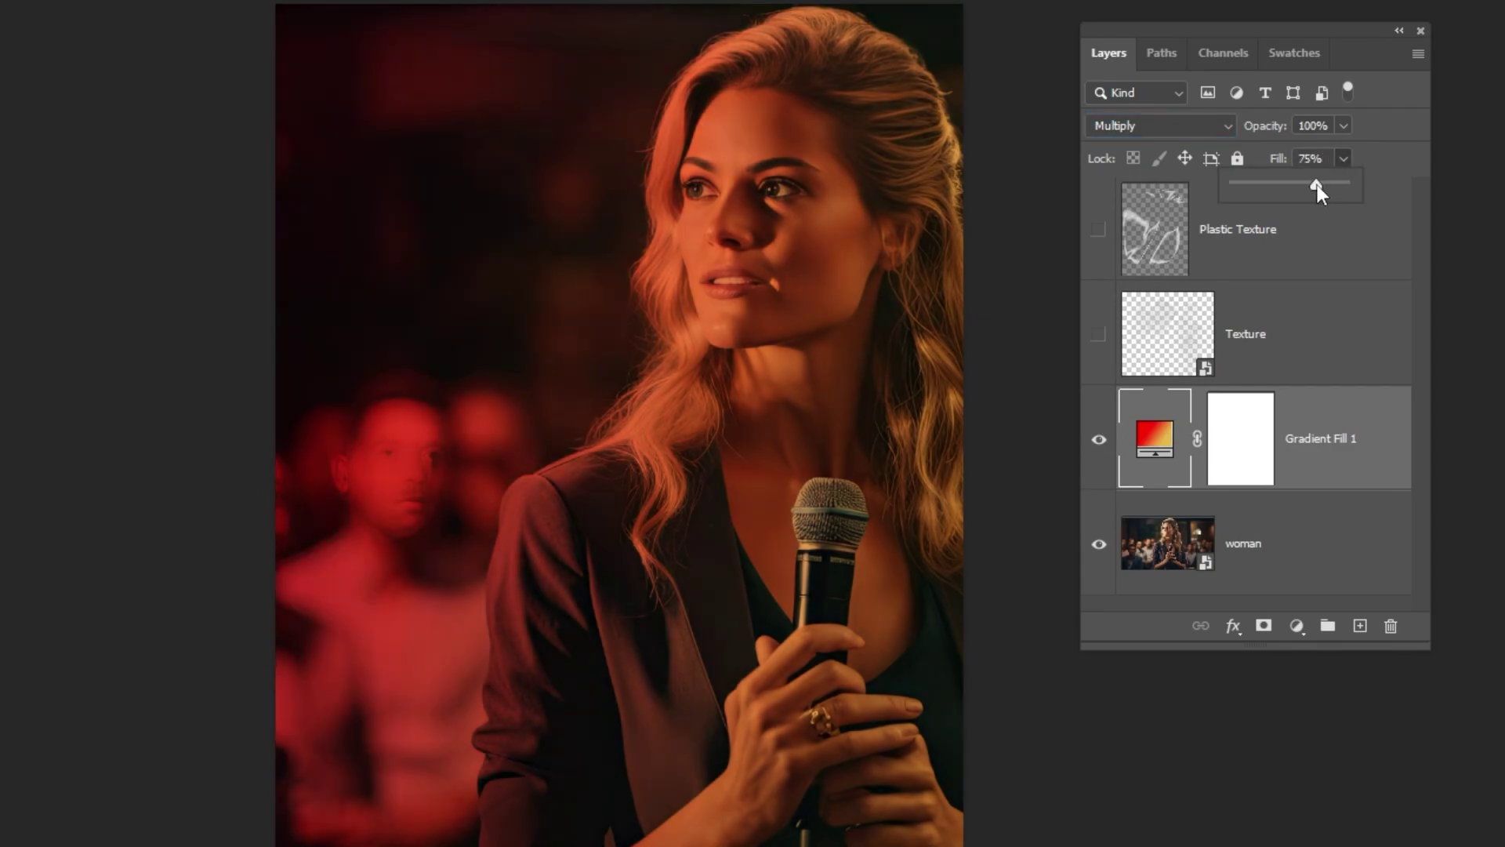
# Make the Texture layer visible and blend it with Color Dodge
pyautogui.click(1253, 345)
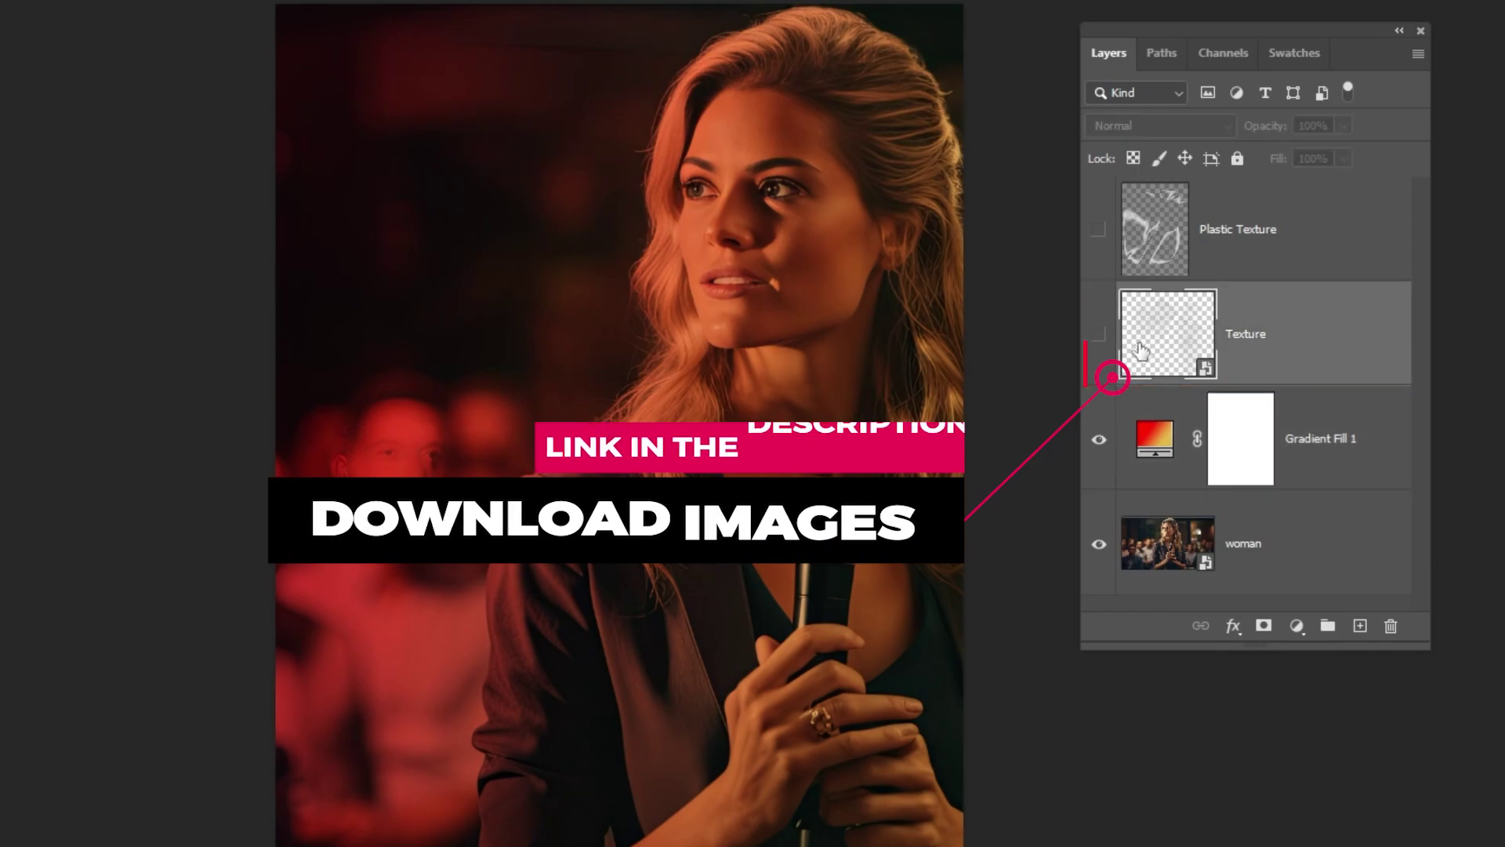
pyautogui.click(1099, 334)
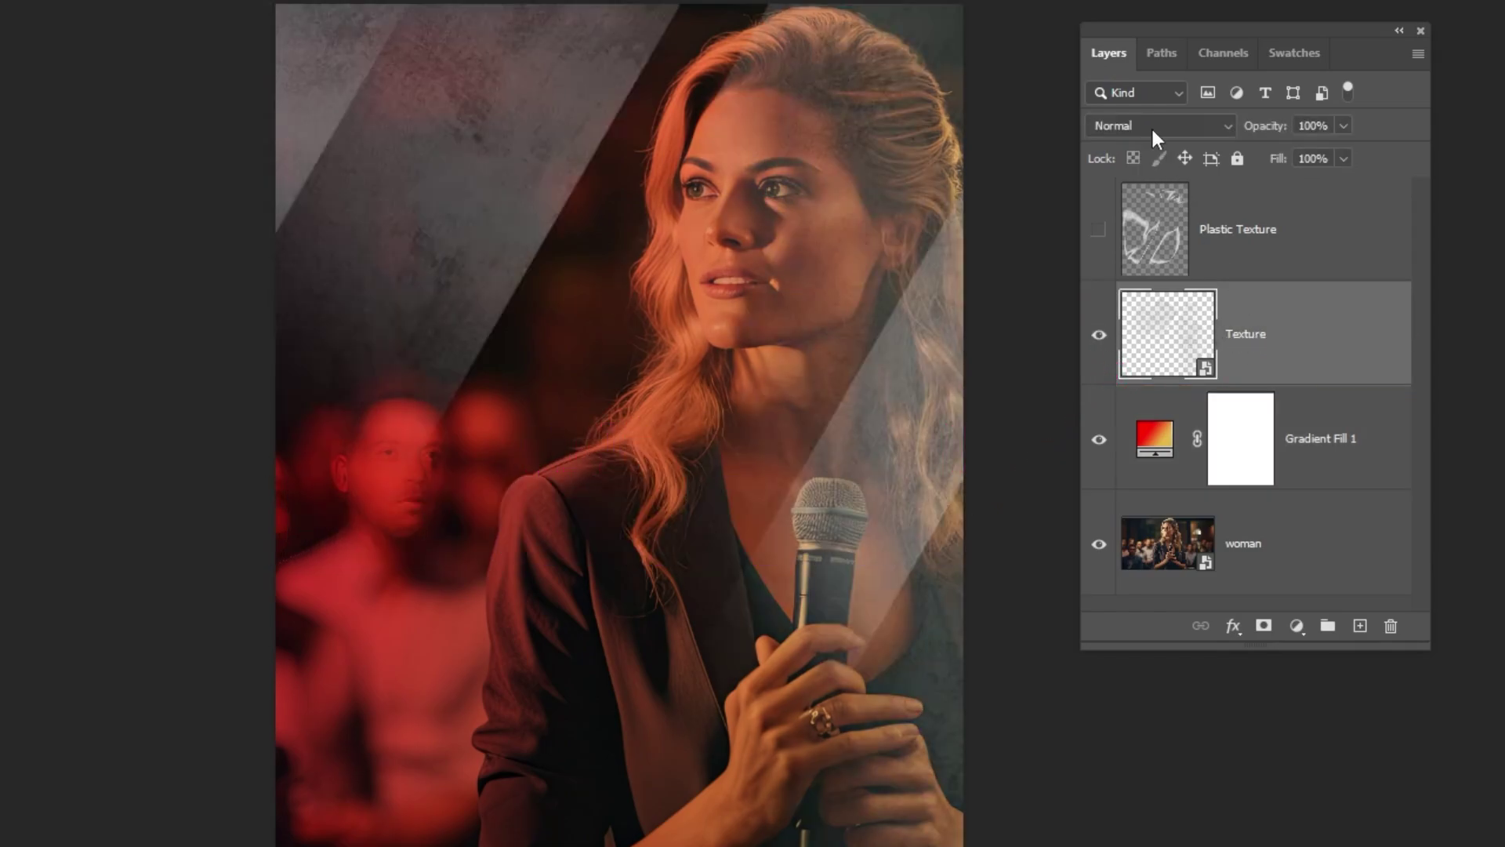
pyautogui.click(1152, 130)
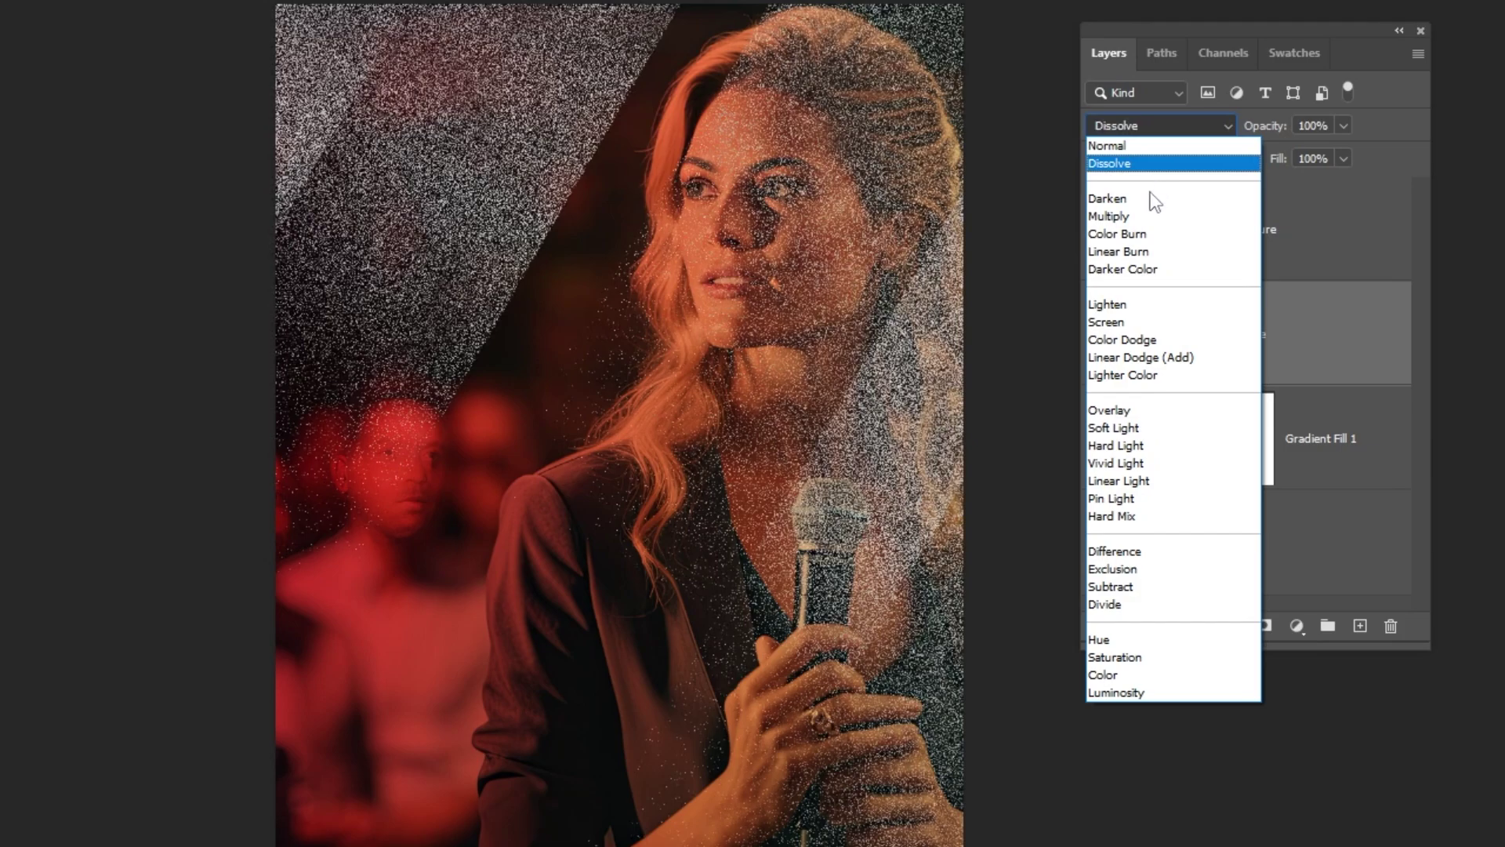
pyautogui.click(1135, 337)
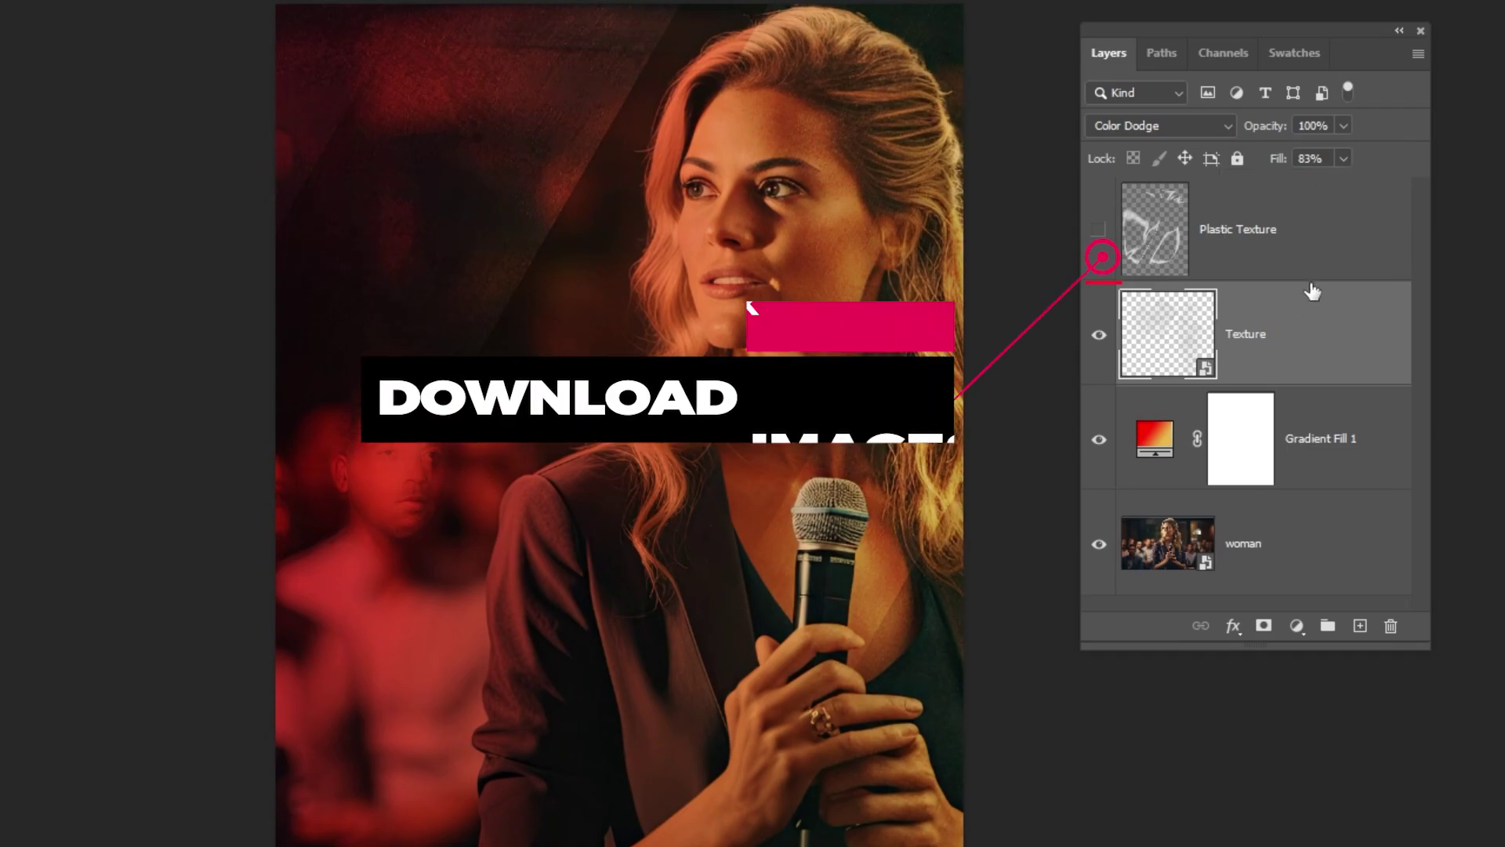
# Show the Plastic Texture layer in Screen mode at 82% fill
pyautogui.click(1309, 249)
pyautogui.click(1100, 230)
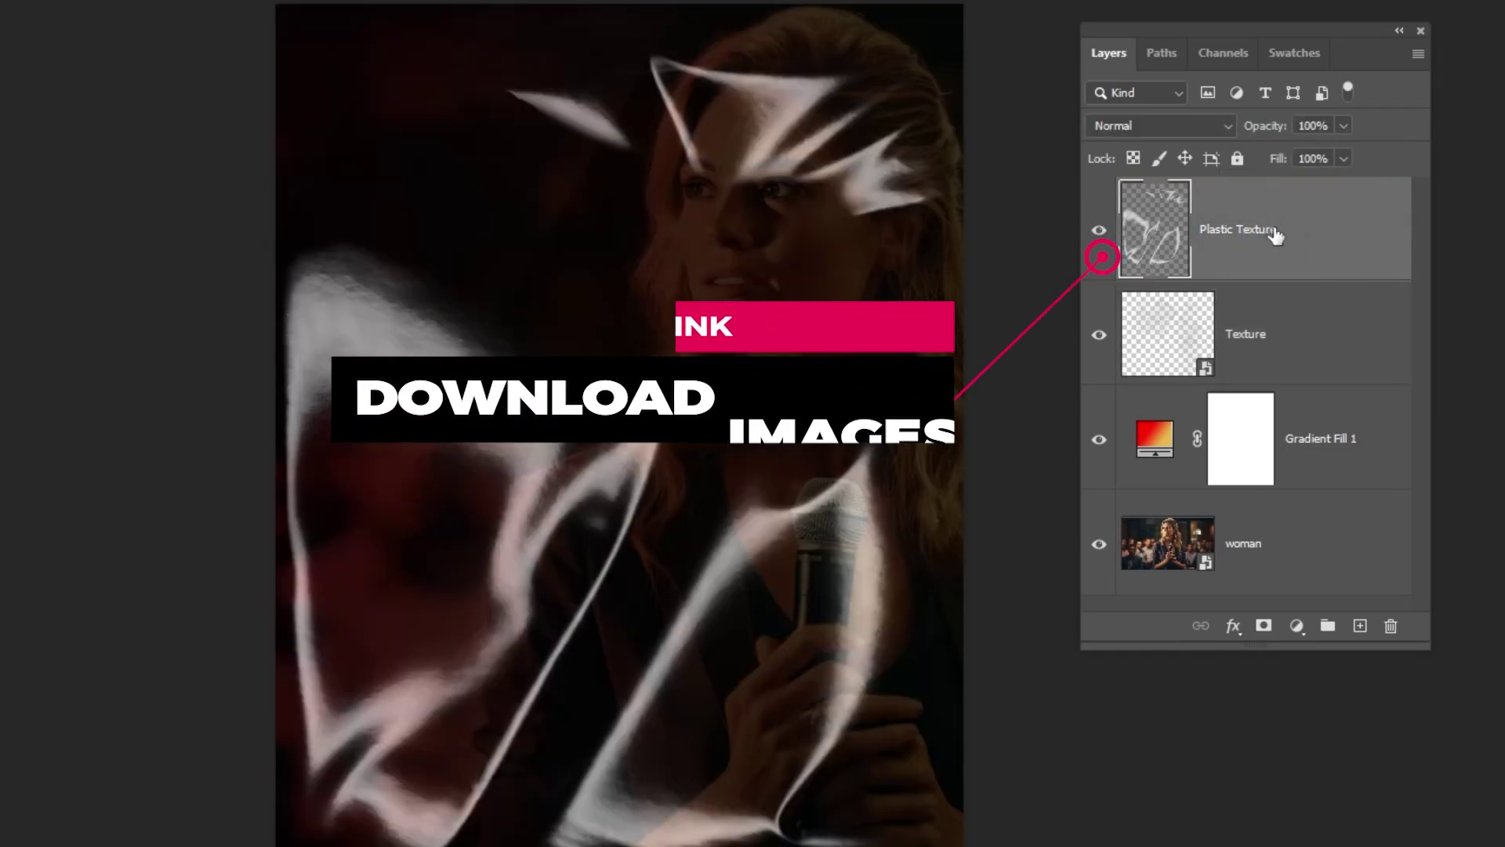
pyautogui.click(1179, 126)
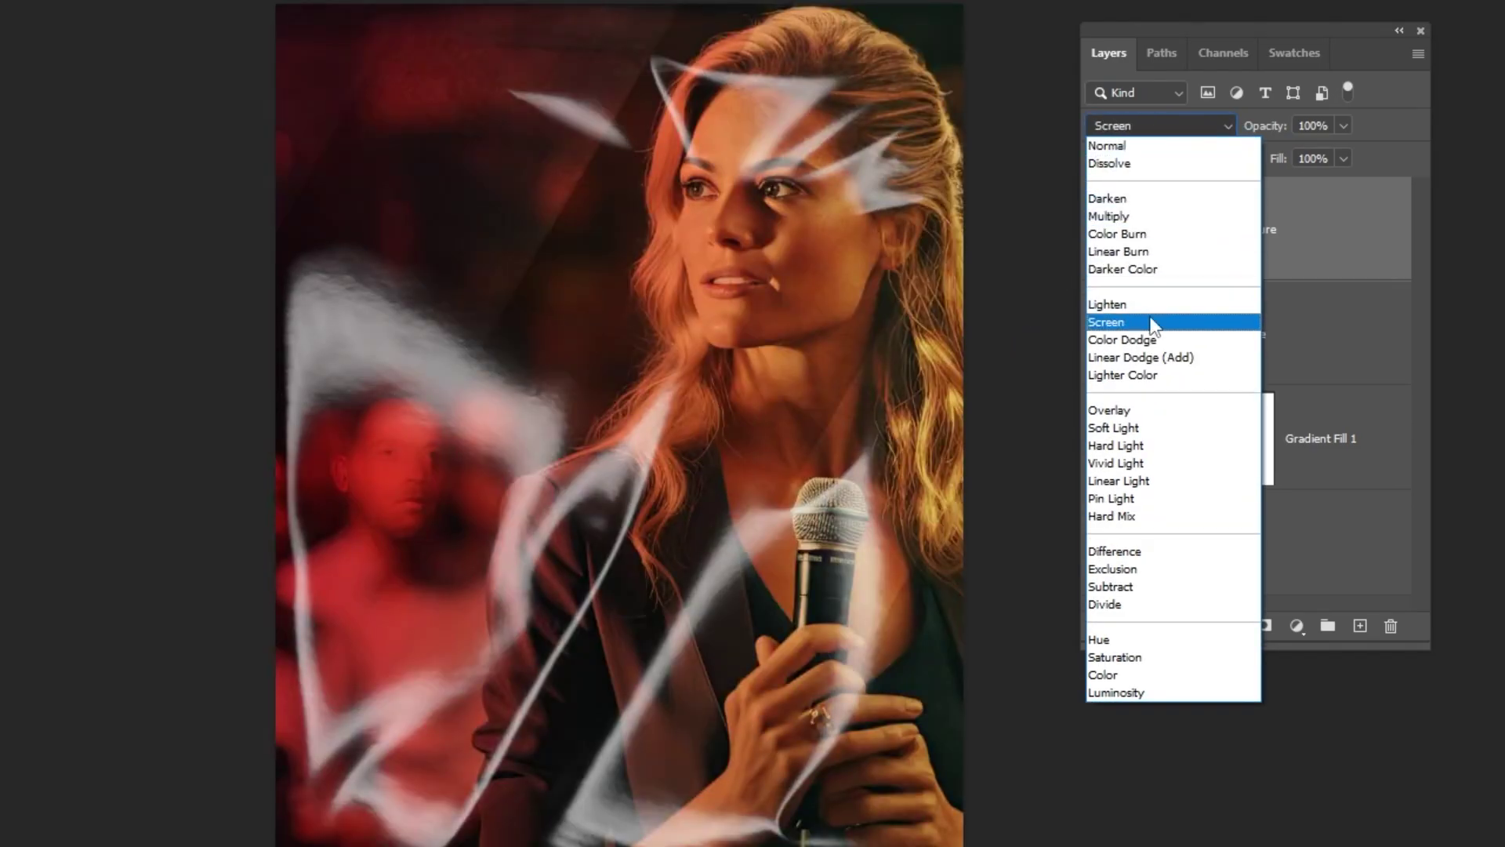
pyautogui.click(1154, 323)
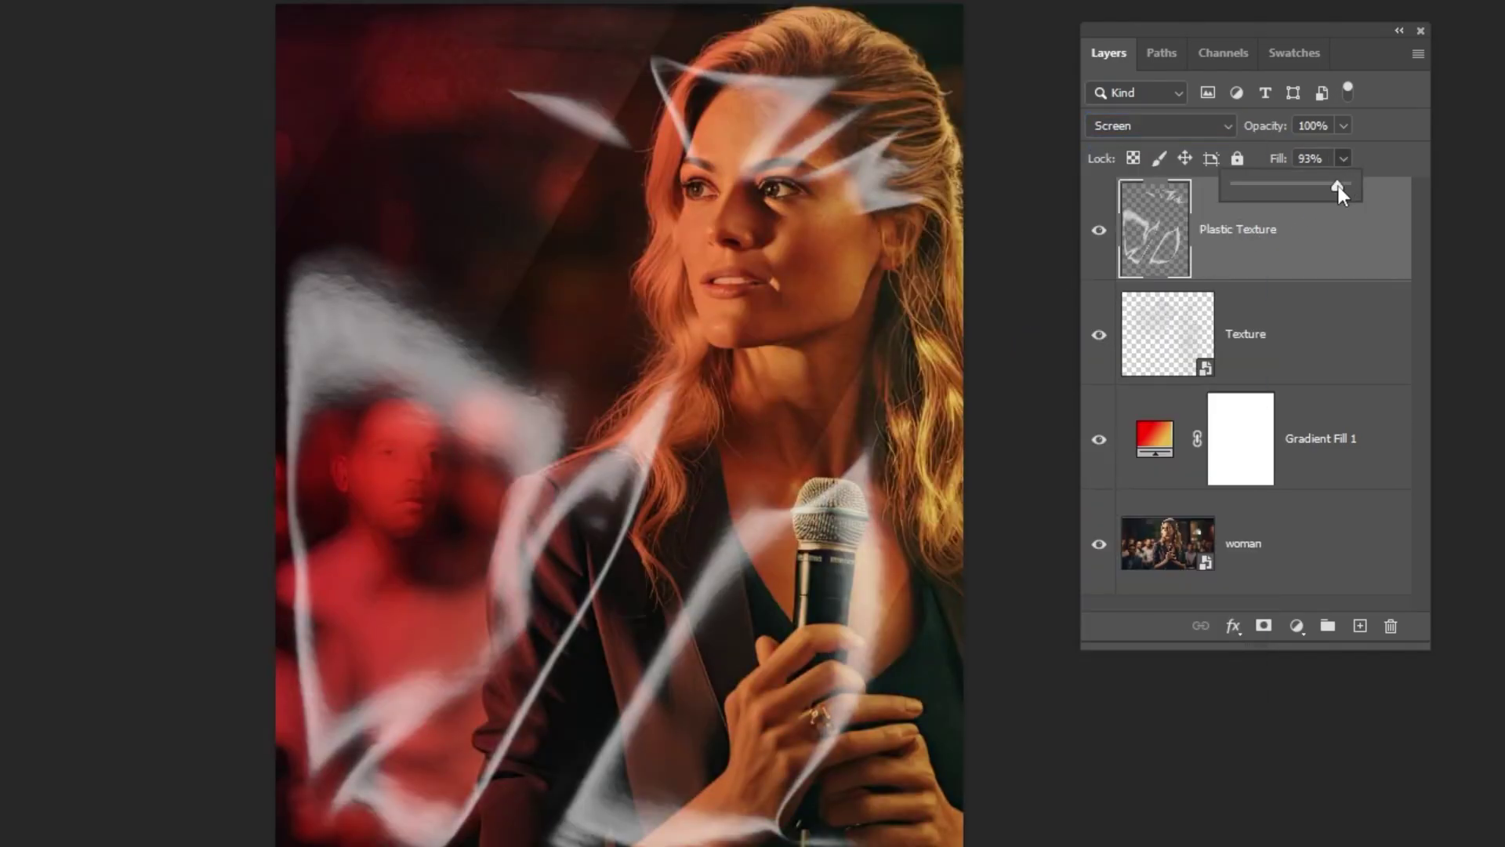
pyautogui.moveTo(1329, 186); pyautogui.dragTo(1327, 185)
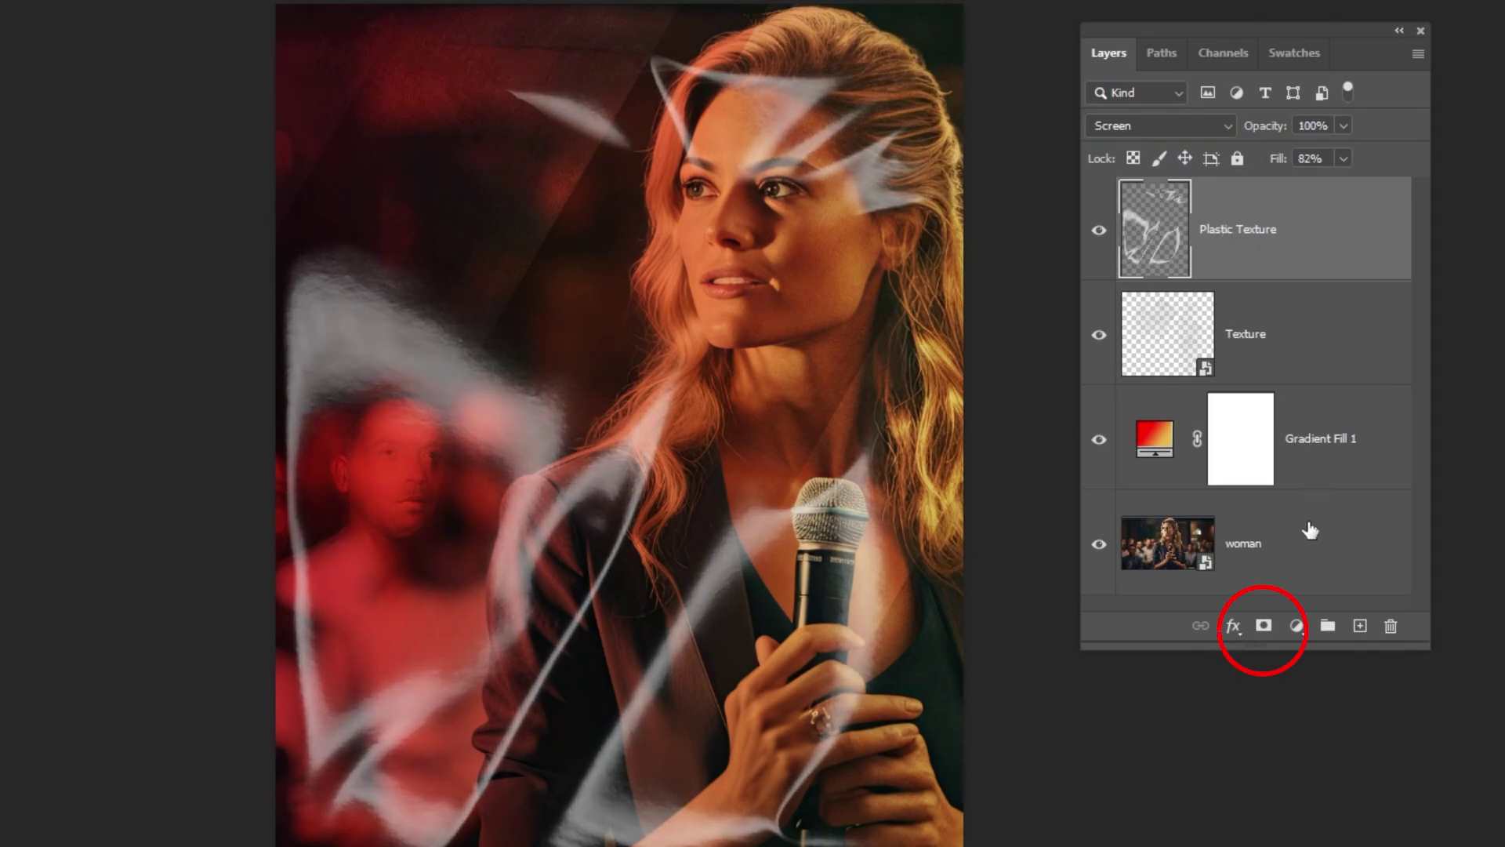
# Add a layer mask to Plastic Texture and pick a Hard Round brush at 100% flow
pyautogui.click(1264, 626)
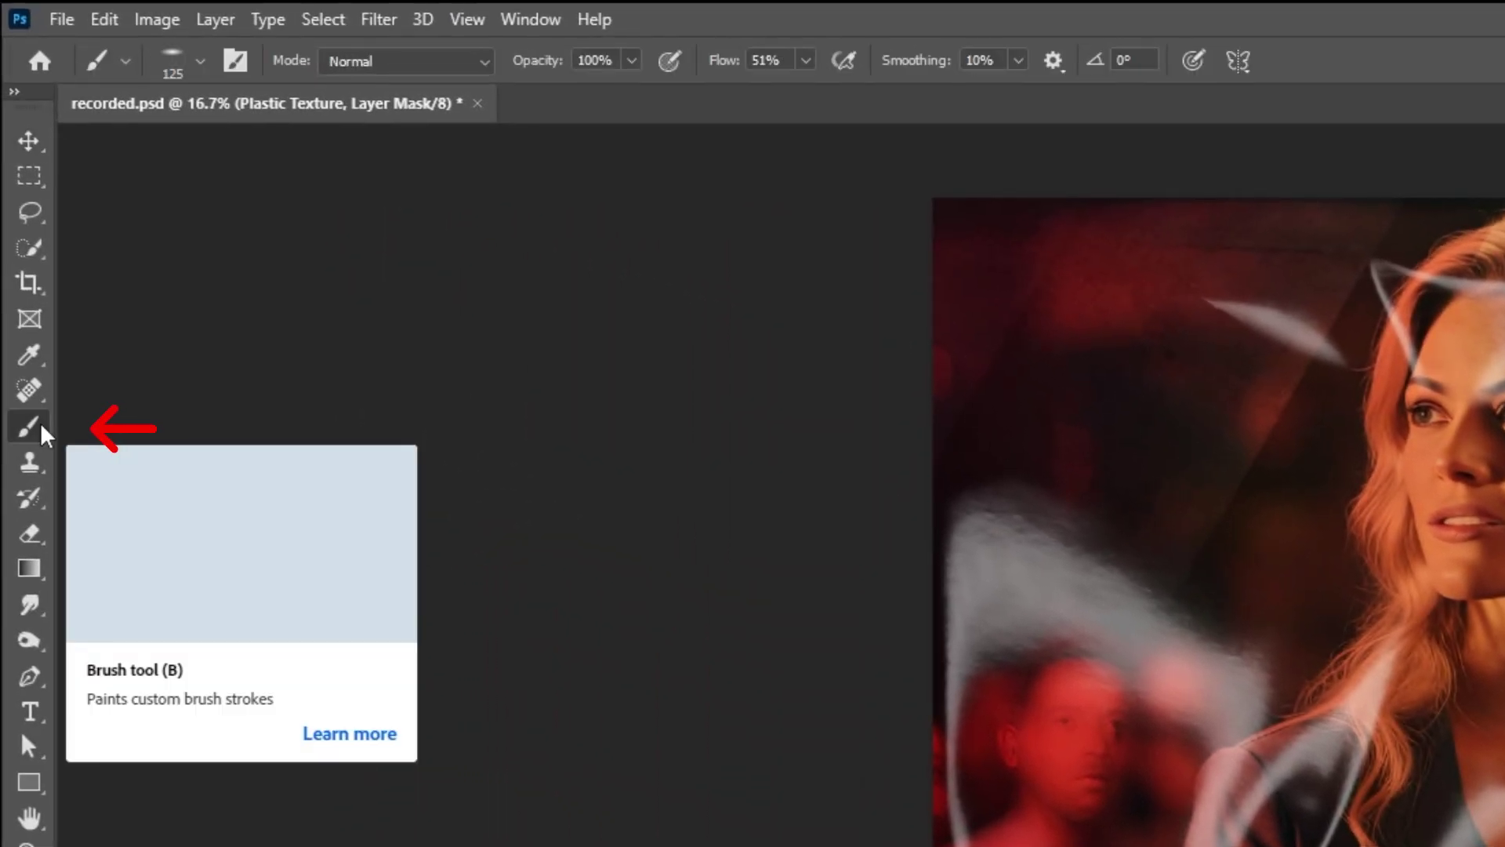
pyautogui.click(43, 435)
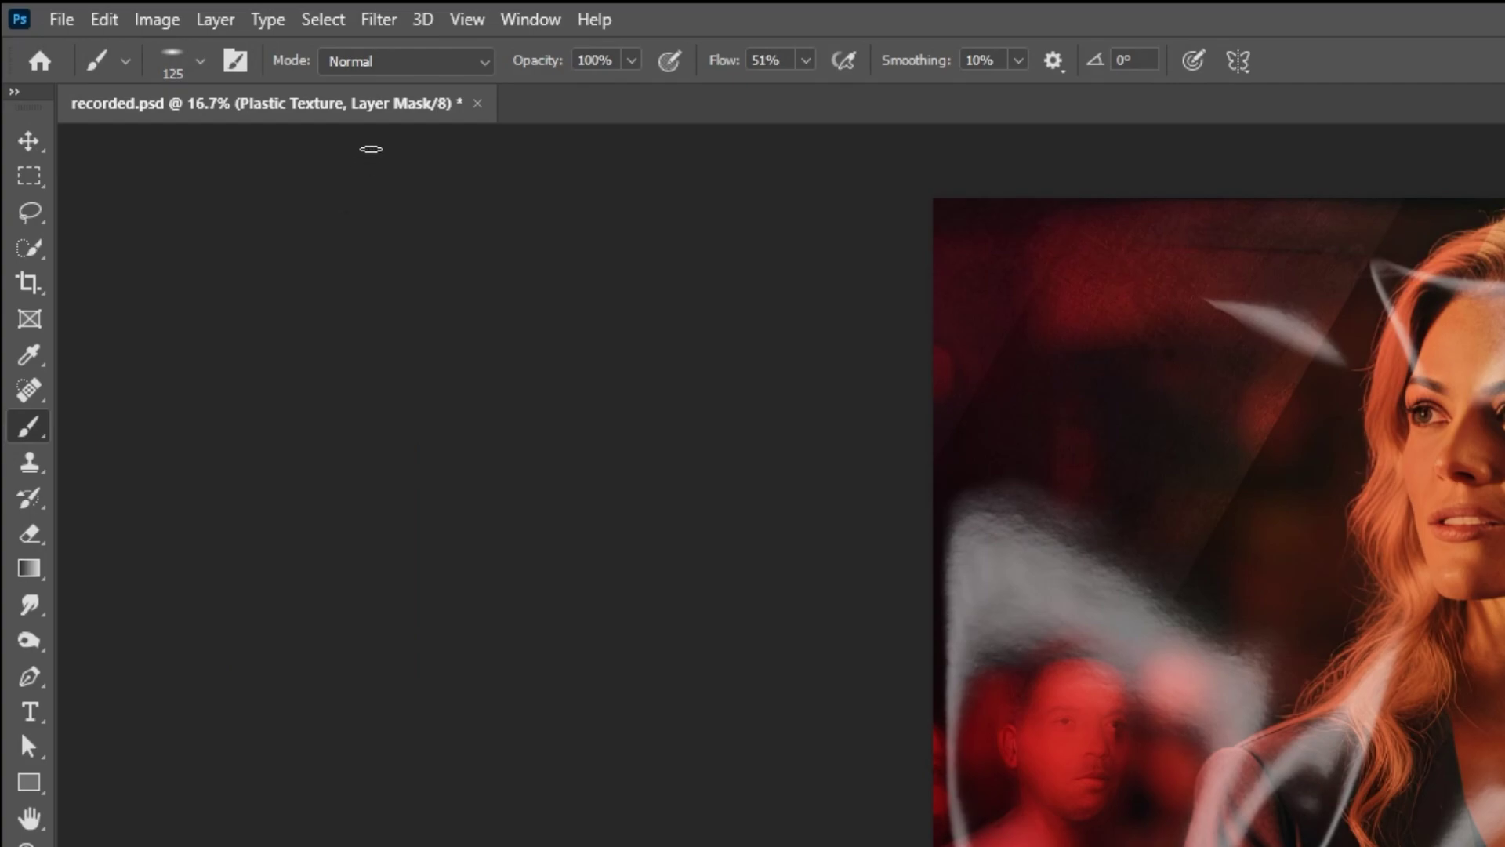
pyautogui.click(201, 63)
pyautogui.click(247, 492)
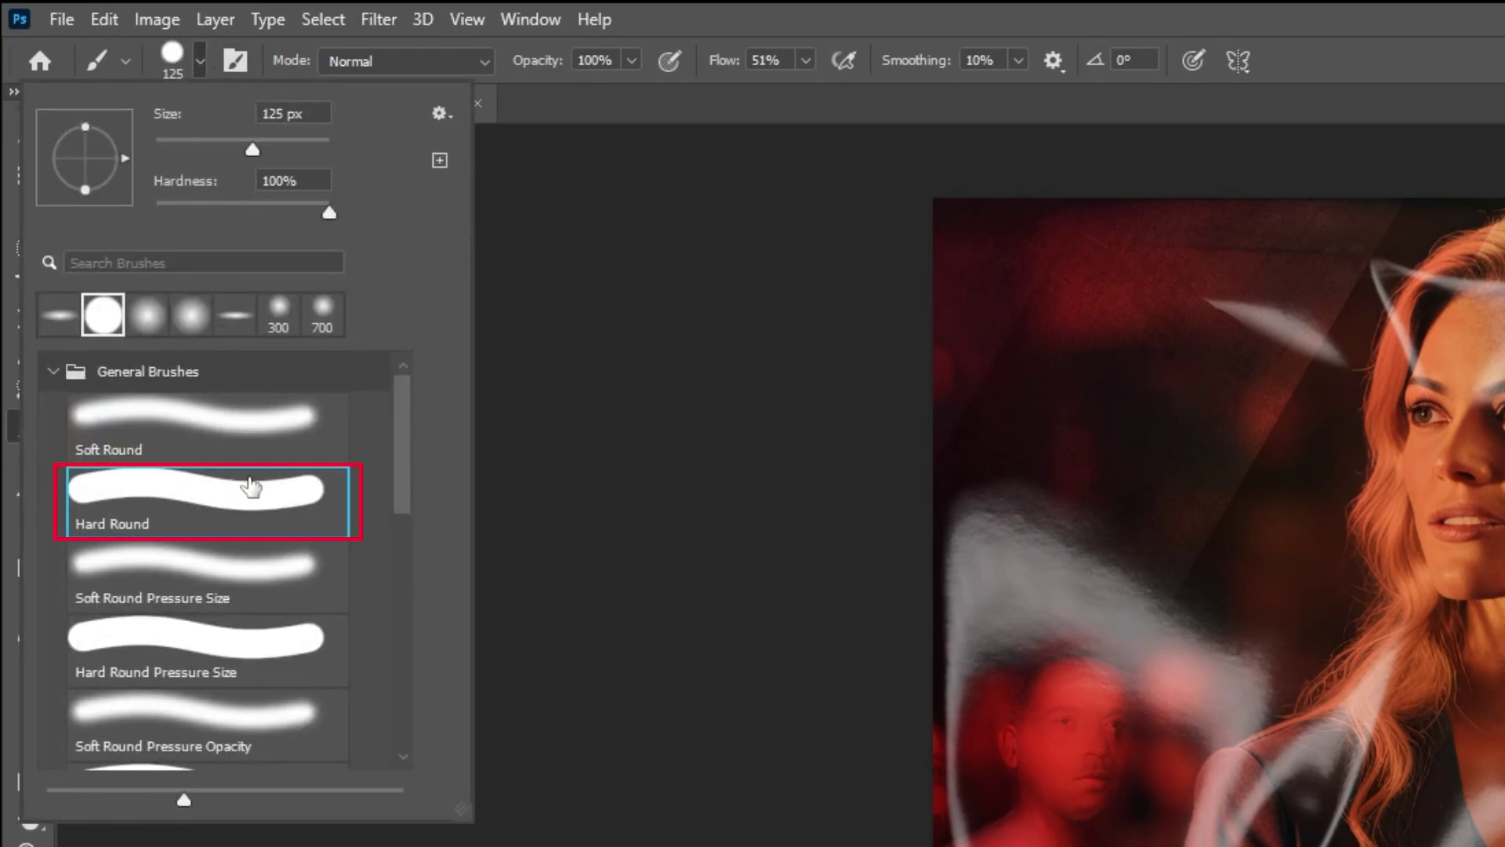
pyautogui.click(199, 66)
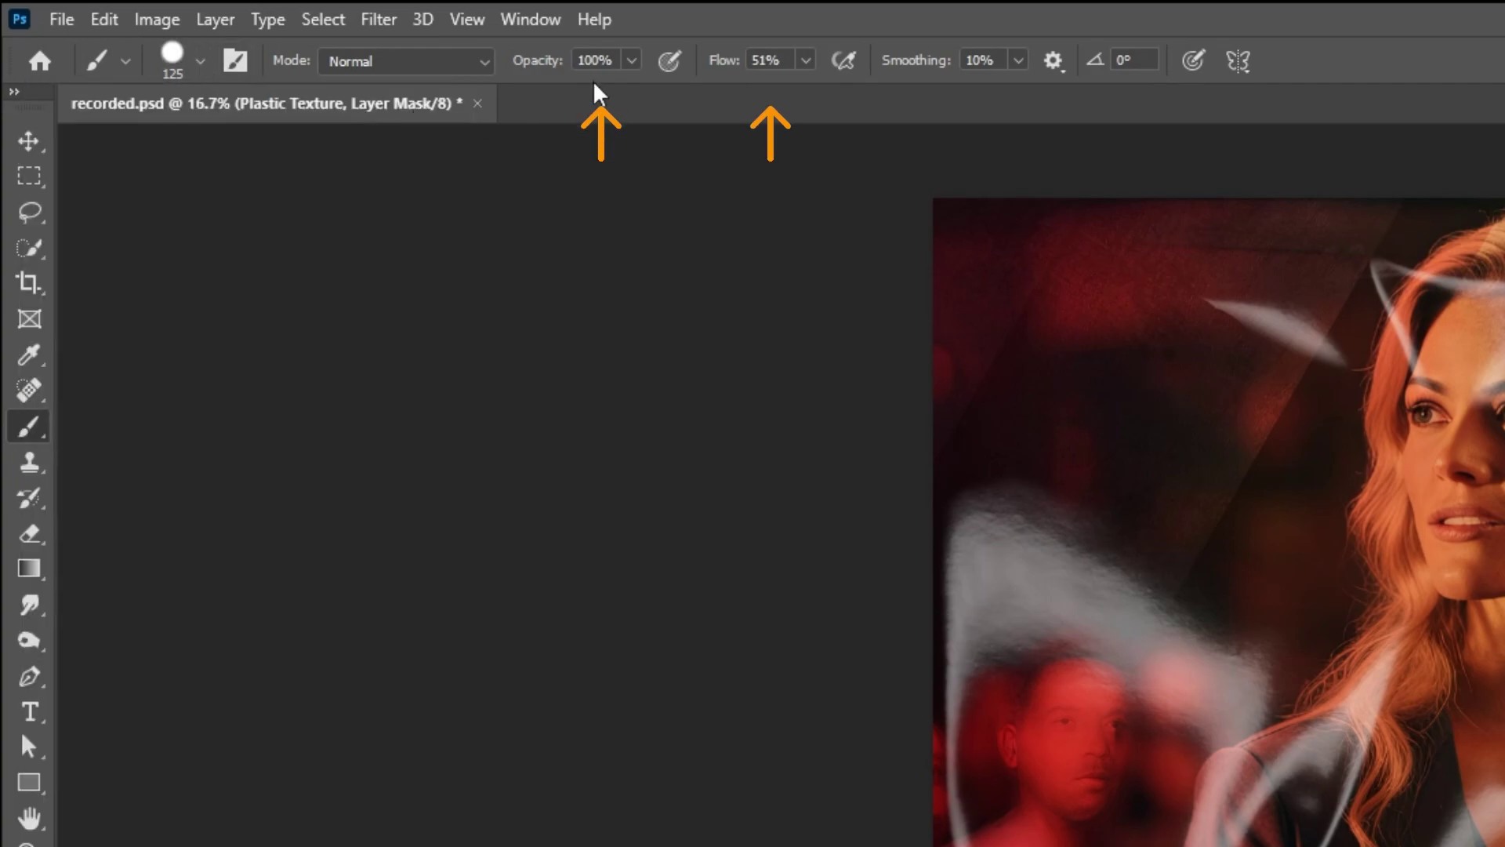
pyautogui.click(806, 60)
pyautogui.moveTo(812, 98); pyautogui.dragTo(854, 86)
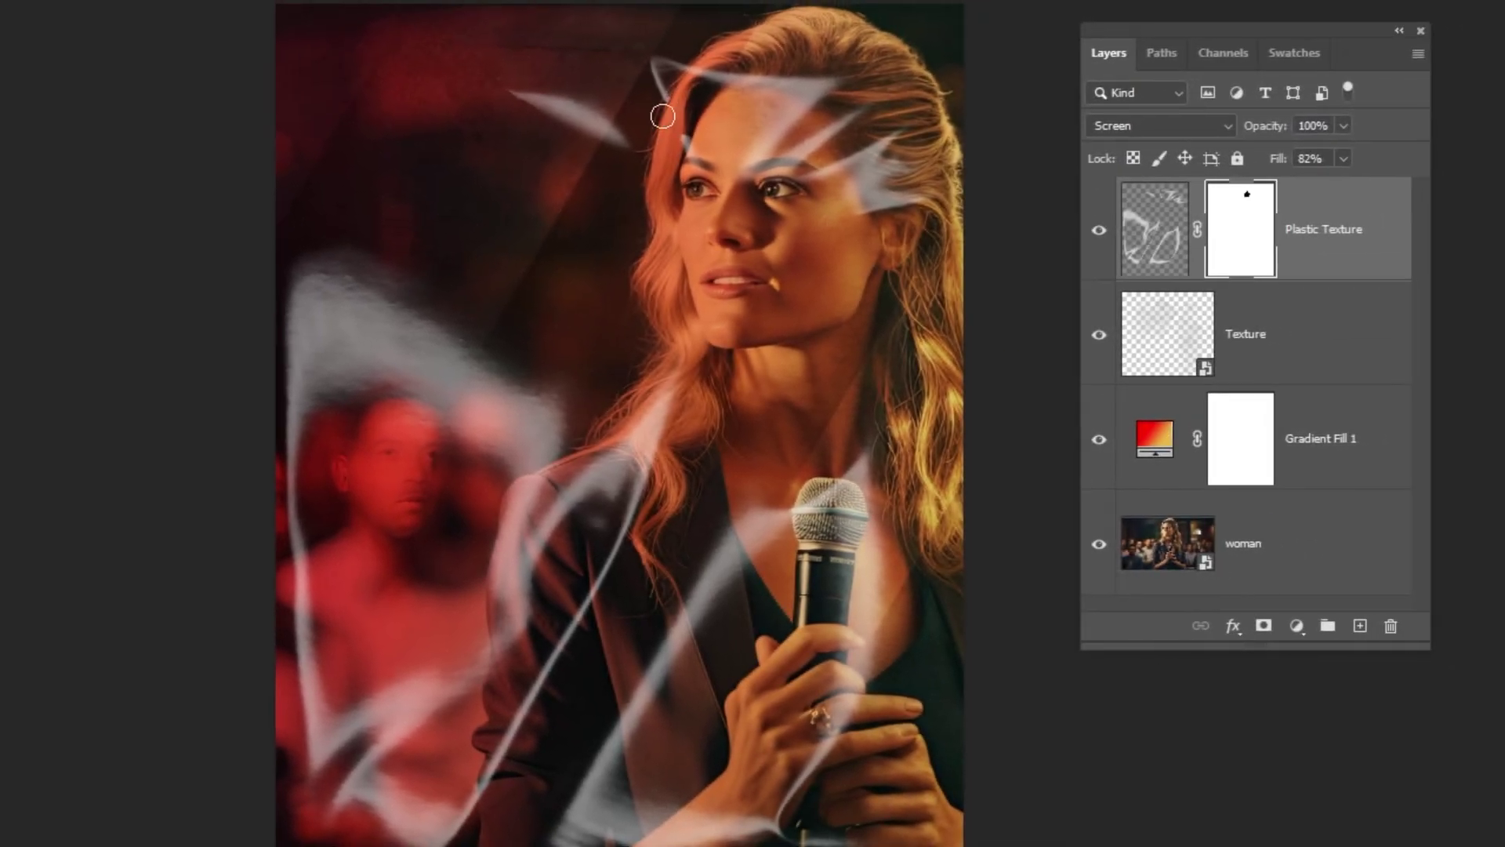
# Mask out the plastic streaks over the face, hair and top-left area
pyautogui.moveTo(561, 98); pyautogui.dragTo(518, 102)
pyautogui.press(']')
pyautogui.press(']')
pyautogui.press(']')
pyautogui.press(']')
pyautogui.press(']')
pyautogui.moveTo(722, 101); pyautogui.dragTo(723, 74)
pyautogui.moveTo(868, 101); pyautogui.dragTo(846, 234)
pyautogui.press('t')
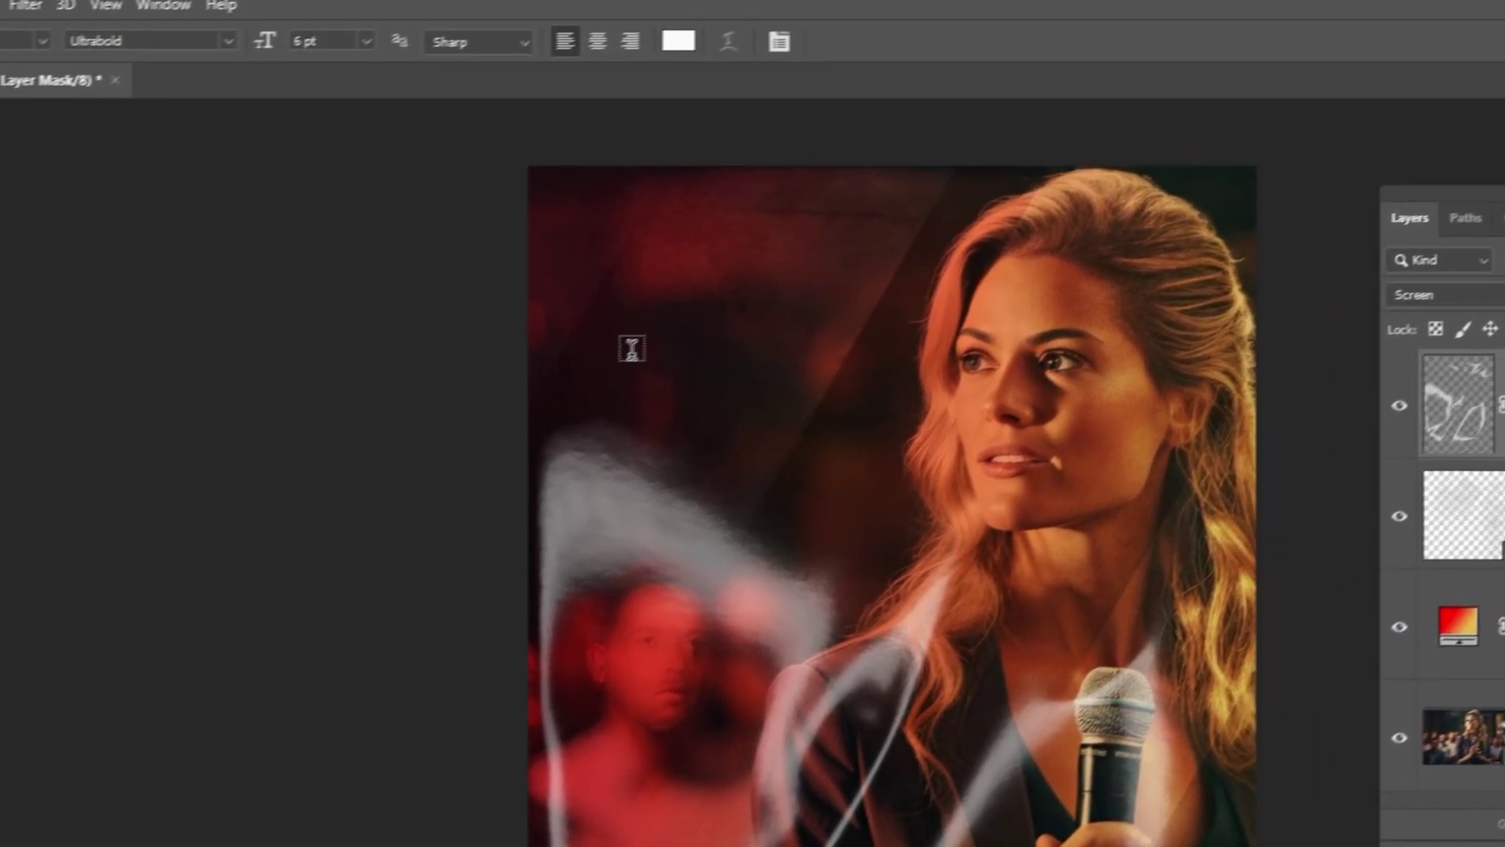
# Add a BOLD MOVES text layer and scale it up
pyautogui.click(875, 243)
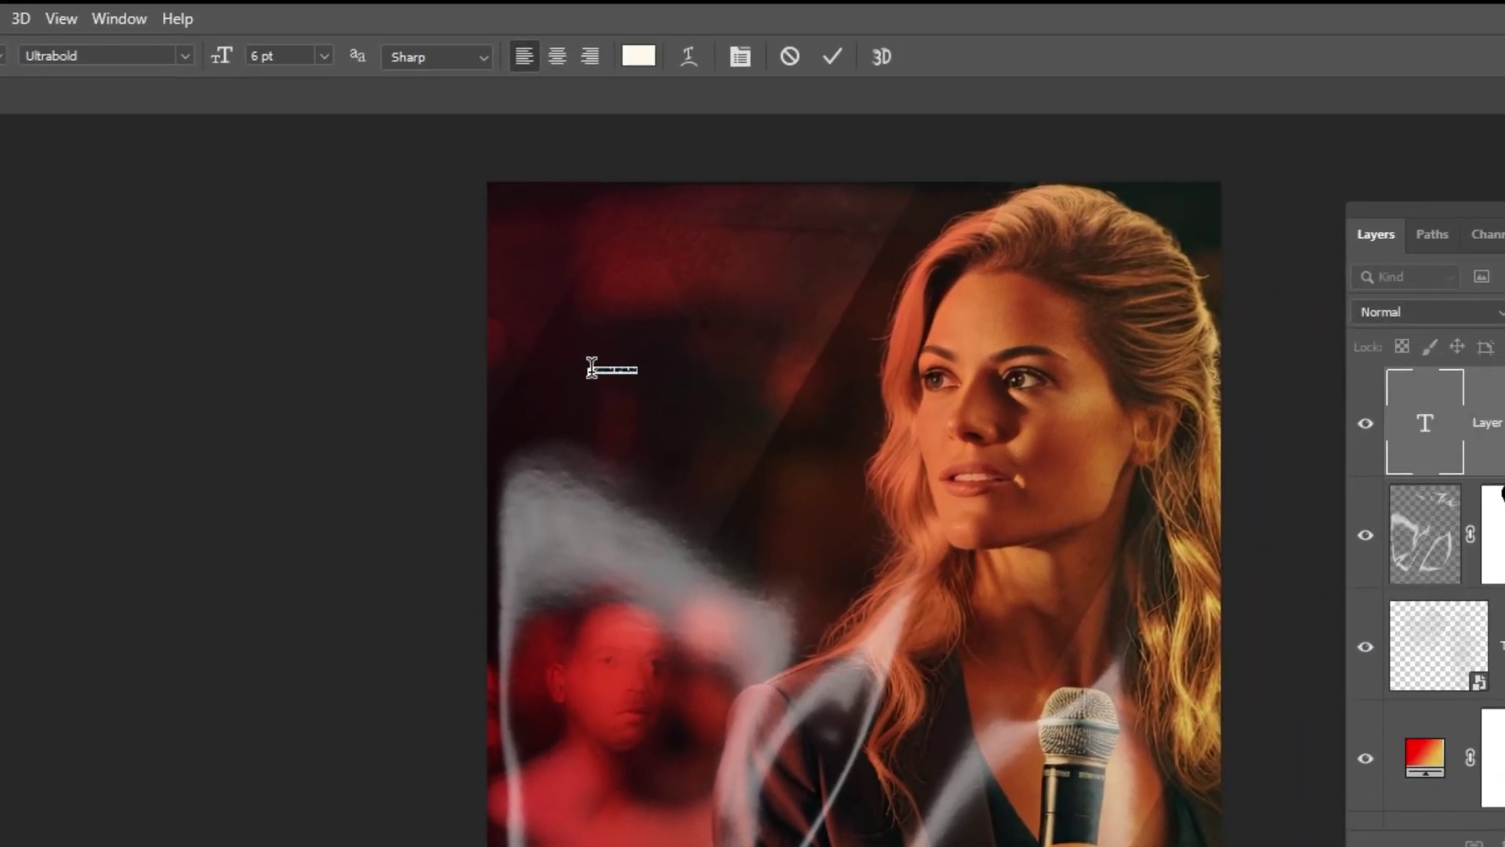
pyautogui.hotkey('ctrl', 't')
pyautogui.moveTo(611, 386); pyautogui.dragTo(694, 416)
pyautogui.press('Return')
pyautogui.press('v')
pyautogui.press('t')
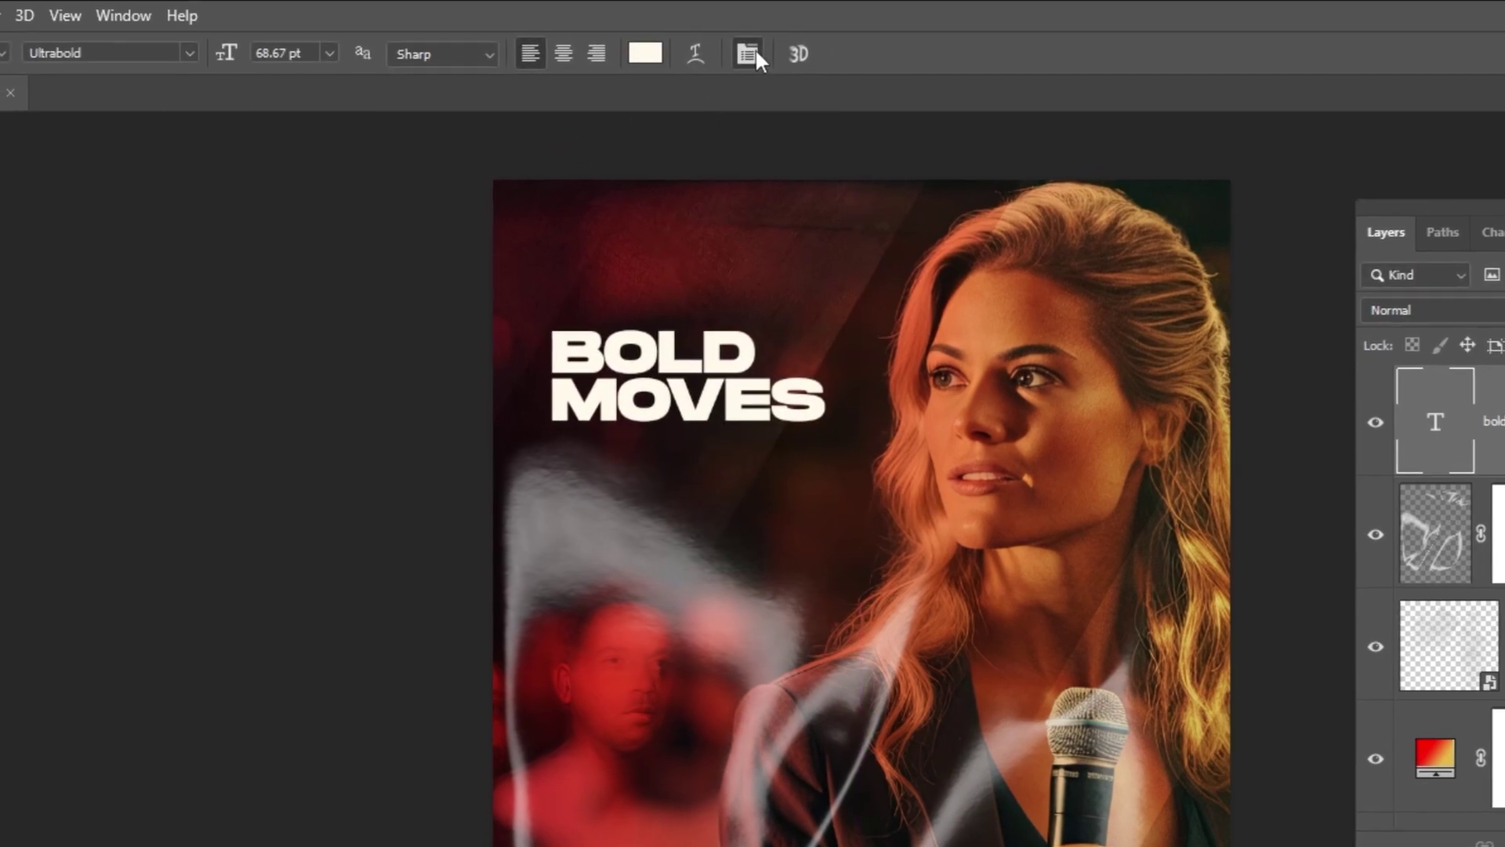
# Set the title to Monument Extended Ultrabold, enlarge it to 76.83 pt and nudge it left
pyautogui.click(743, 55)
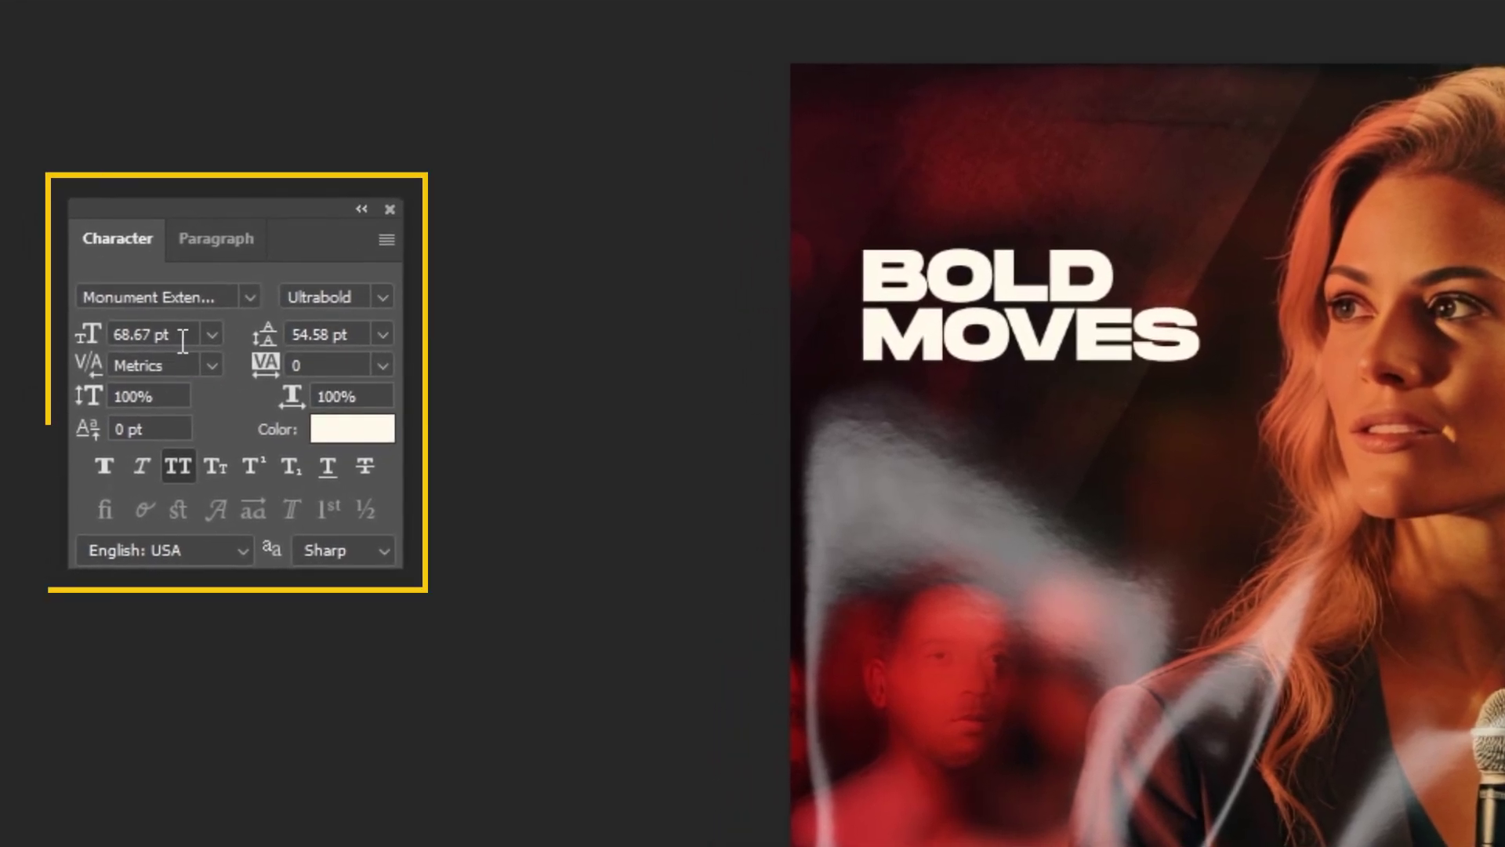
pyautogui.hotkey('ctrl', 't')
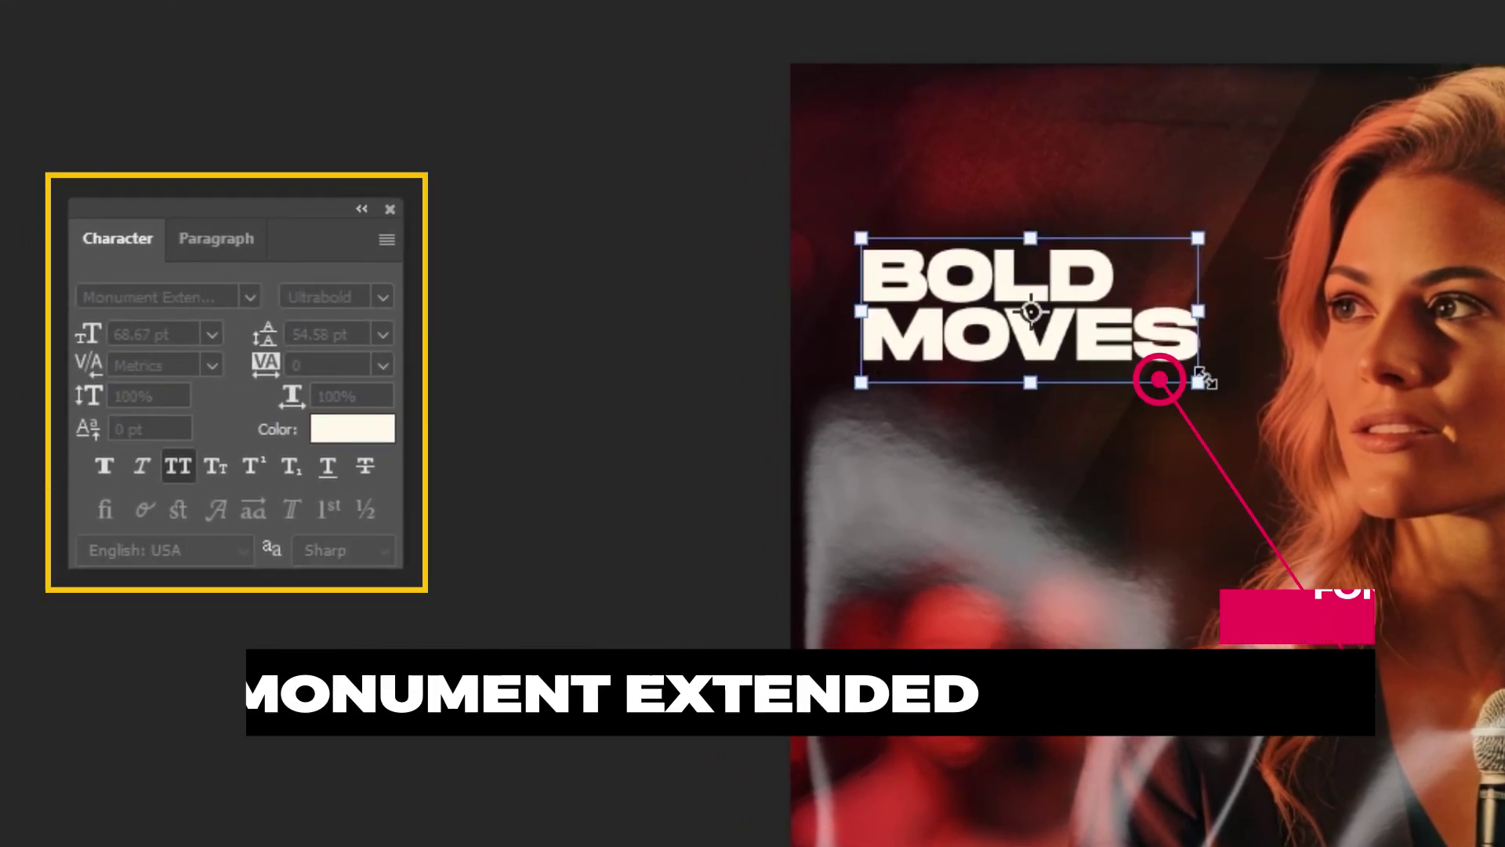
pyautogui.moveTo(1203, 367); pyautogui.dragTo(1248, 401)
pyautogui.press('Return')
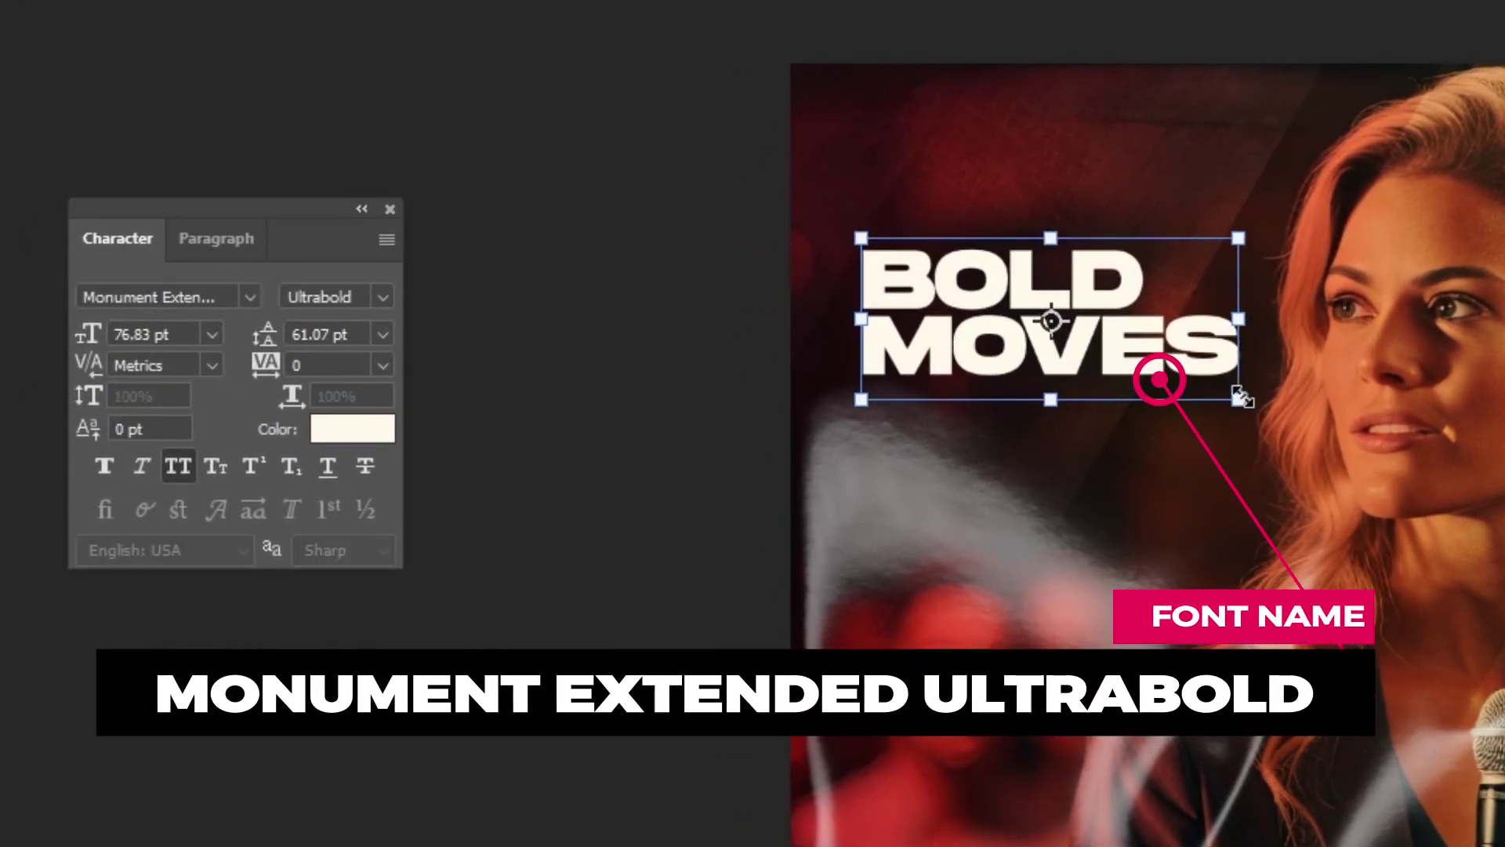
pyautogui.moveTo(1066, 338); pyautogui.dragTo(1045, 345)
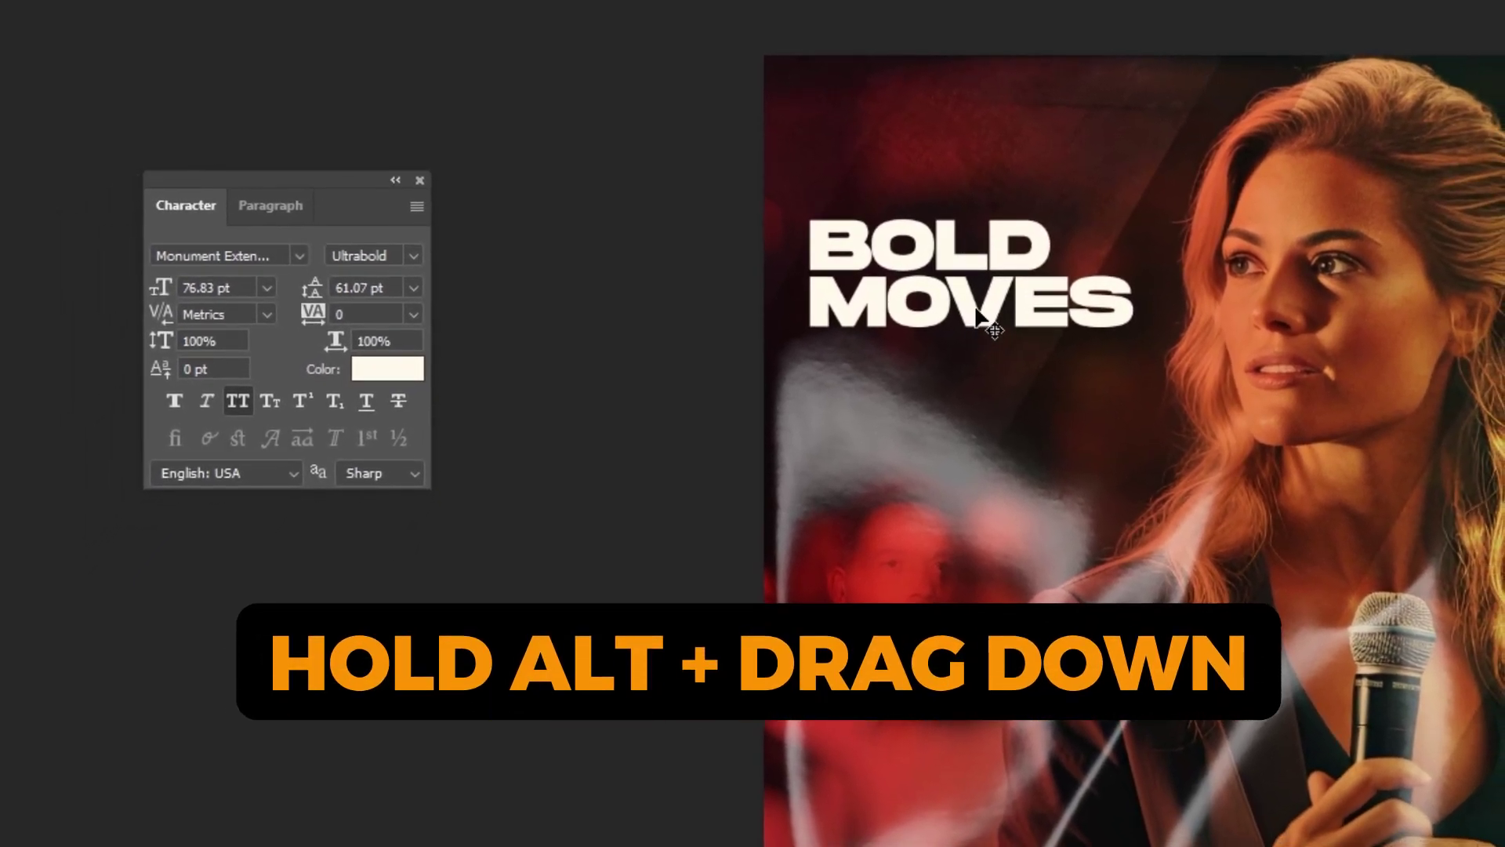
# Duplicate the title below as 25.06.24, shrink it to 60.81 pt, and draw a rectangle over it
pyautogui.moveTo(975, 305); pyautogui.dragTo(975, 470)
pyautogui.hotkey('ctrl', 'a')
pyautogui.write('25.06.2')
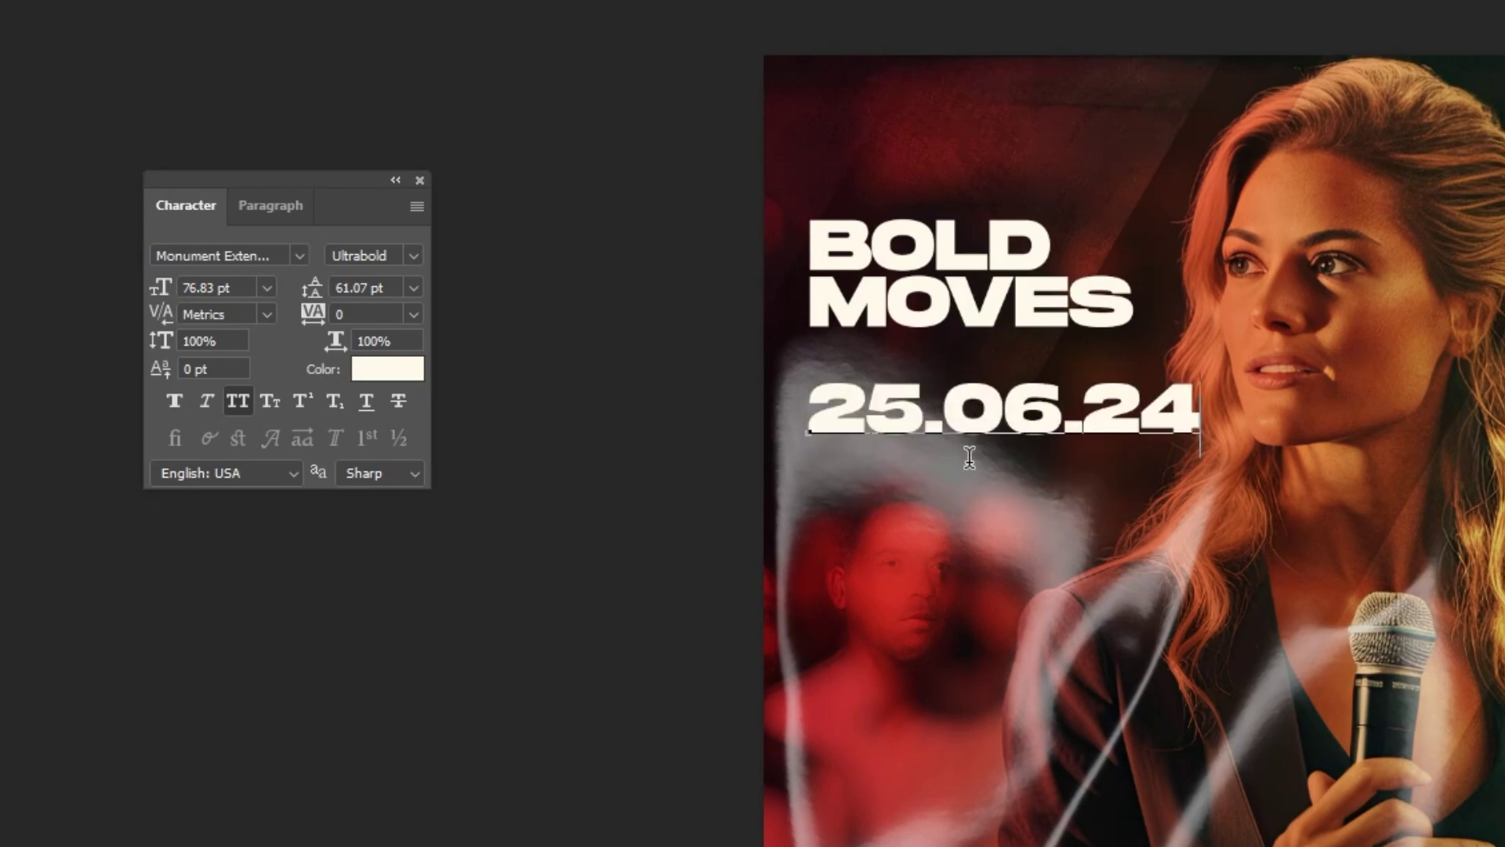
pyautogui.hotkey('ctrl', 'Return')
pyautogui.hotkey('ctrl', 't')
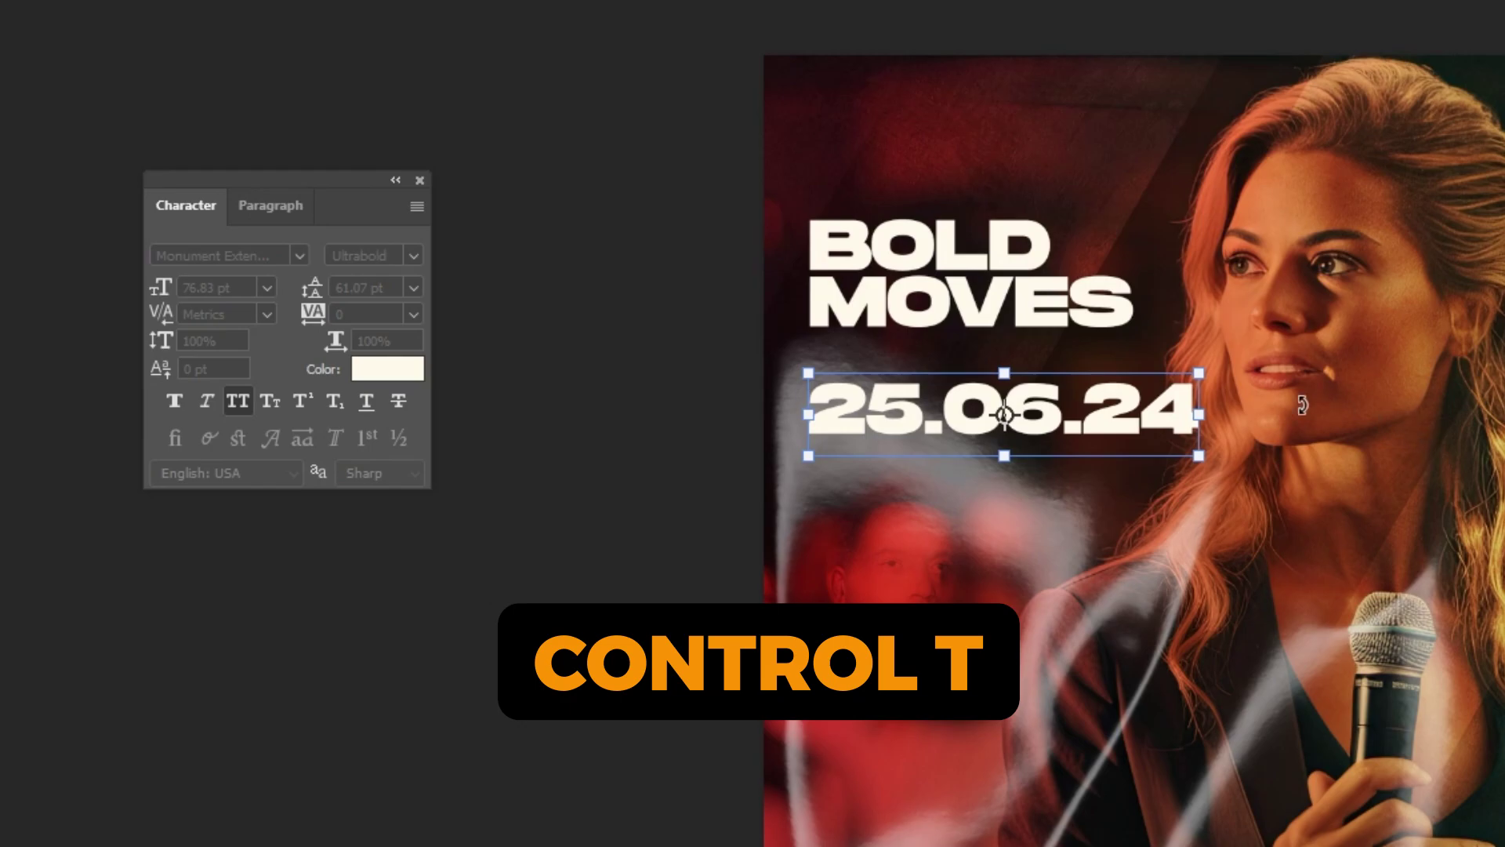
pyautogui.moveTo(1201, 368); pyautogui.dragTo(1129, 392)
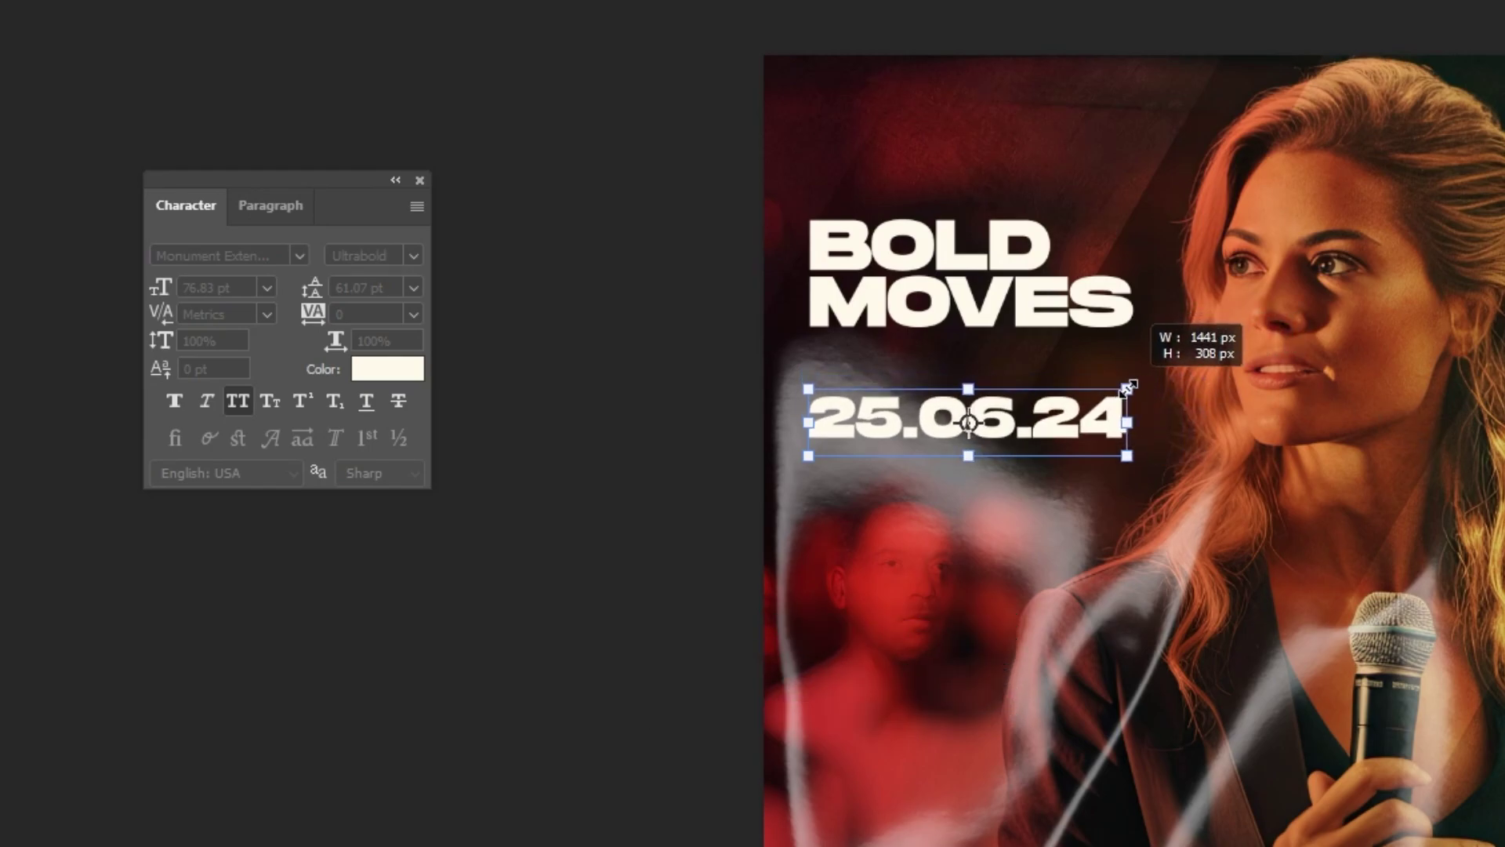
pyautogui.press('Return')
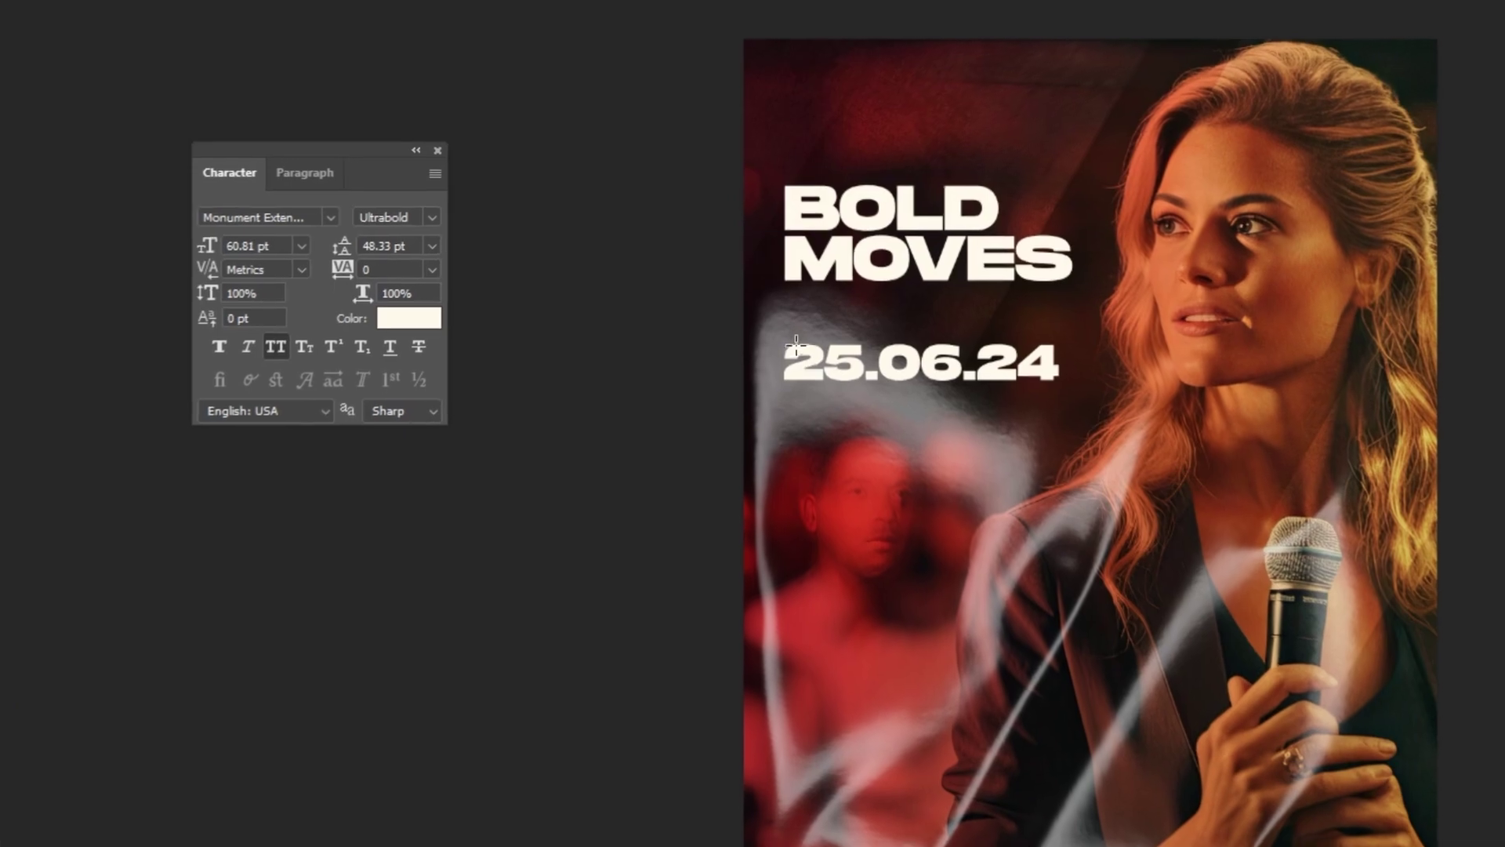
pyautogui.moveTo(774, 340); pyautogui.dragTo(1090, 409)
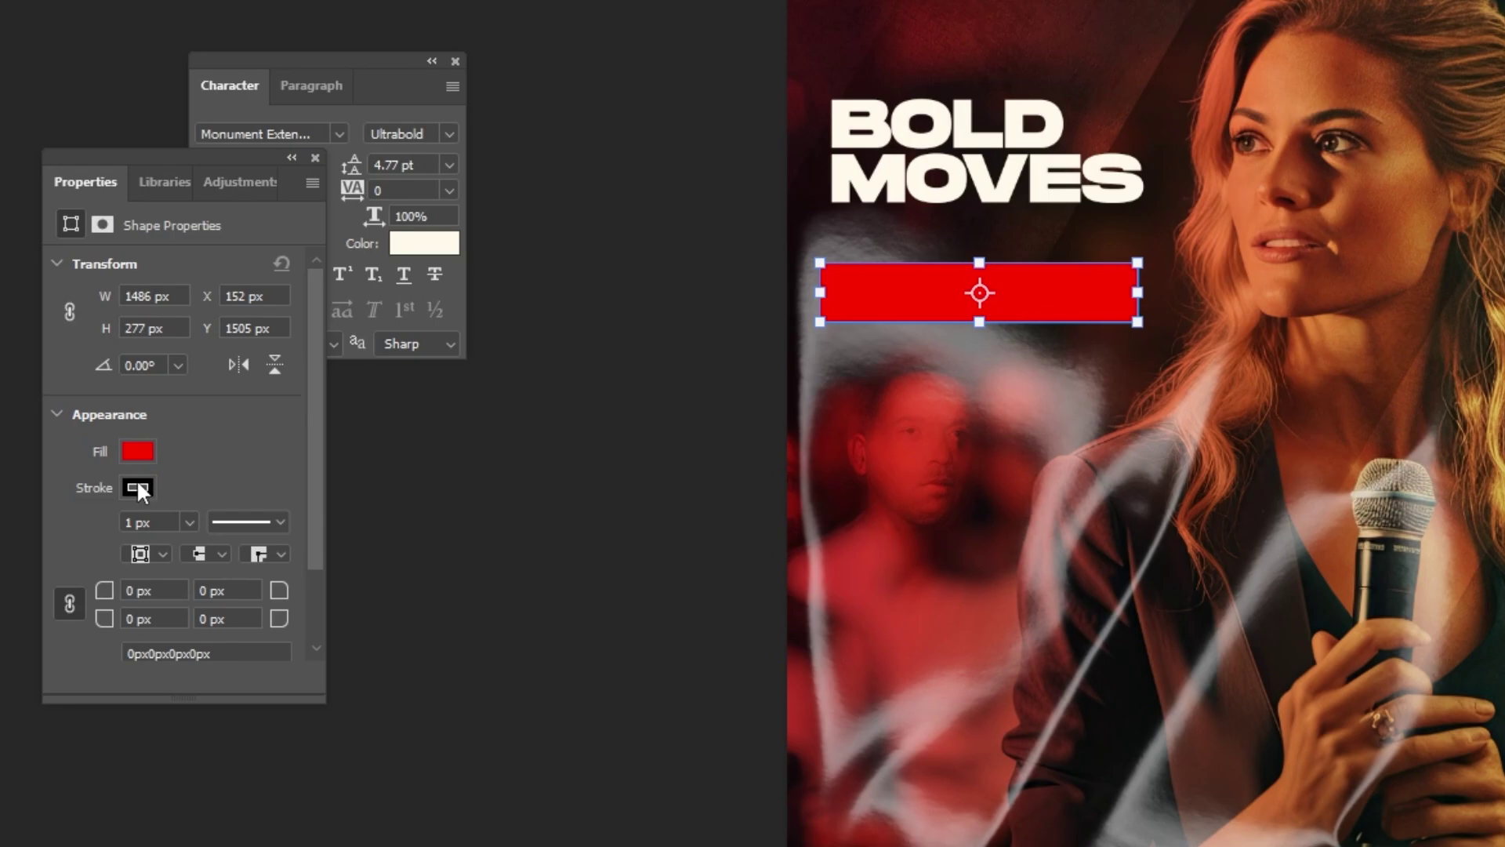
# Give the rectangle no stroke and a near-black fill, move it below the date, and lower its fill to 60%
pyautogui.click(138, 484)
pyautogui.click(88, 534)
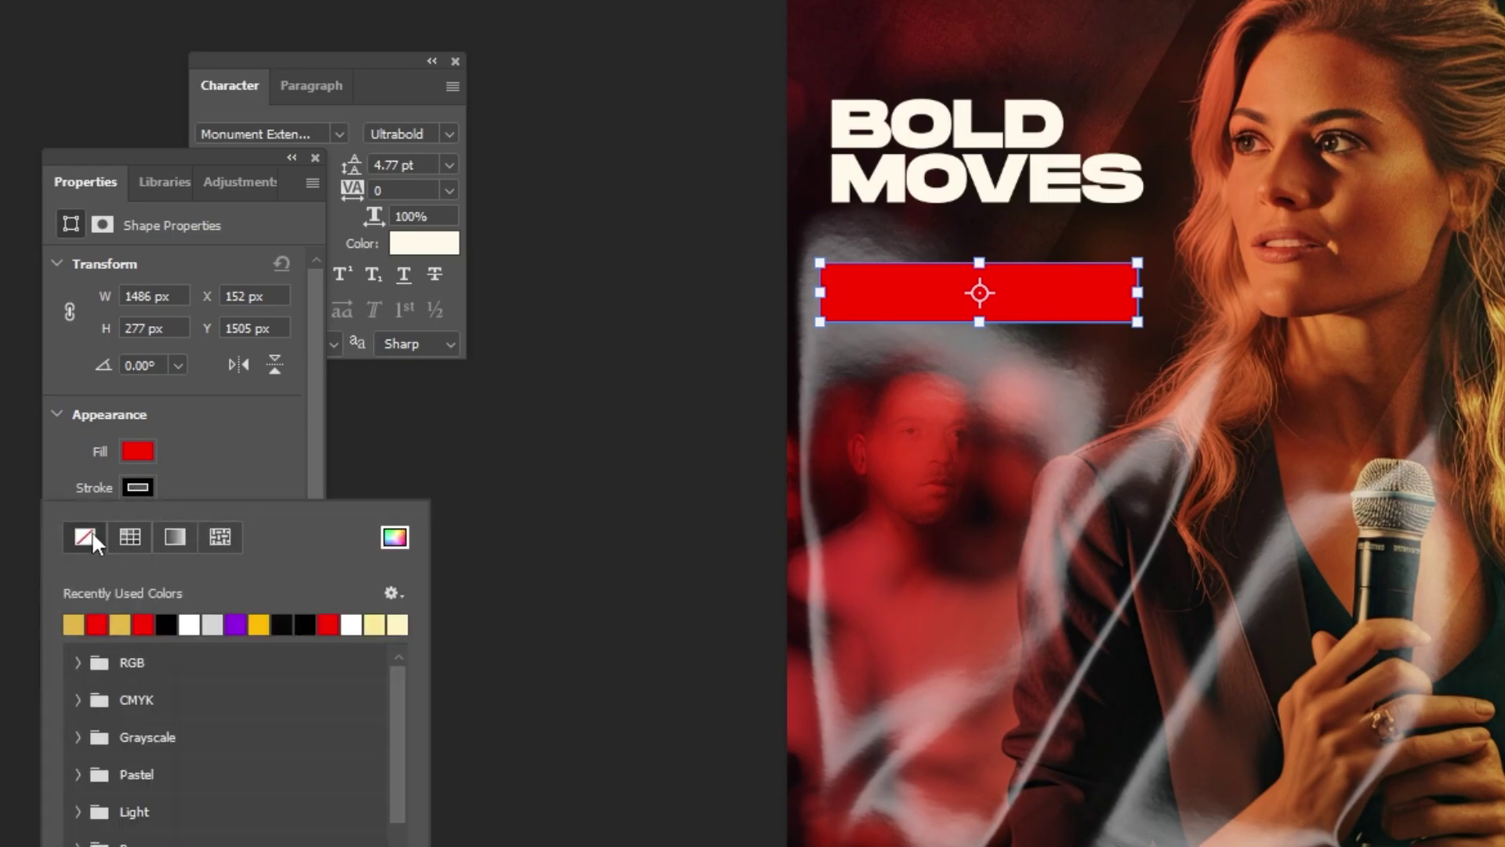
pyautogui.click(174, 475)
pyautogui.click(139, 456)
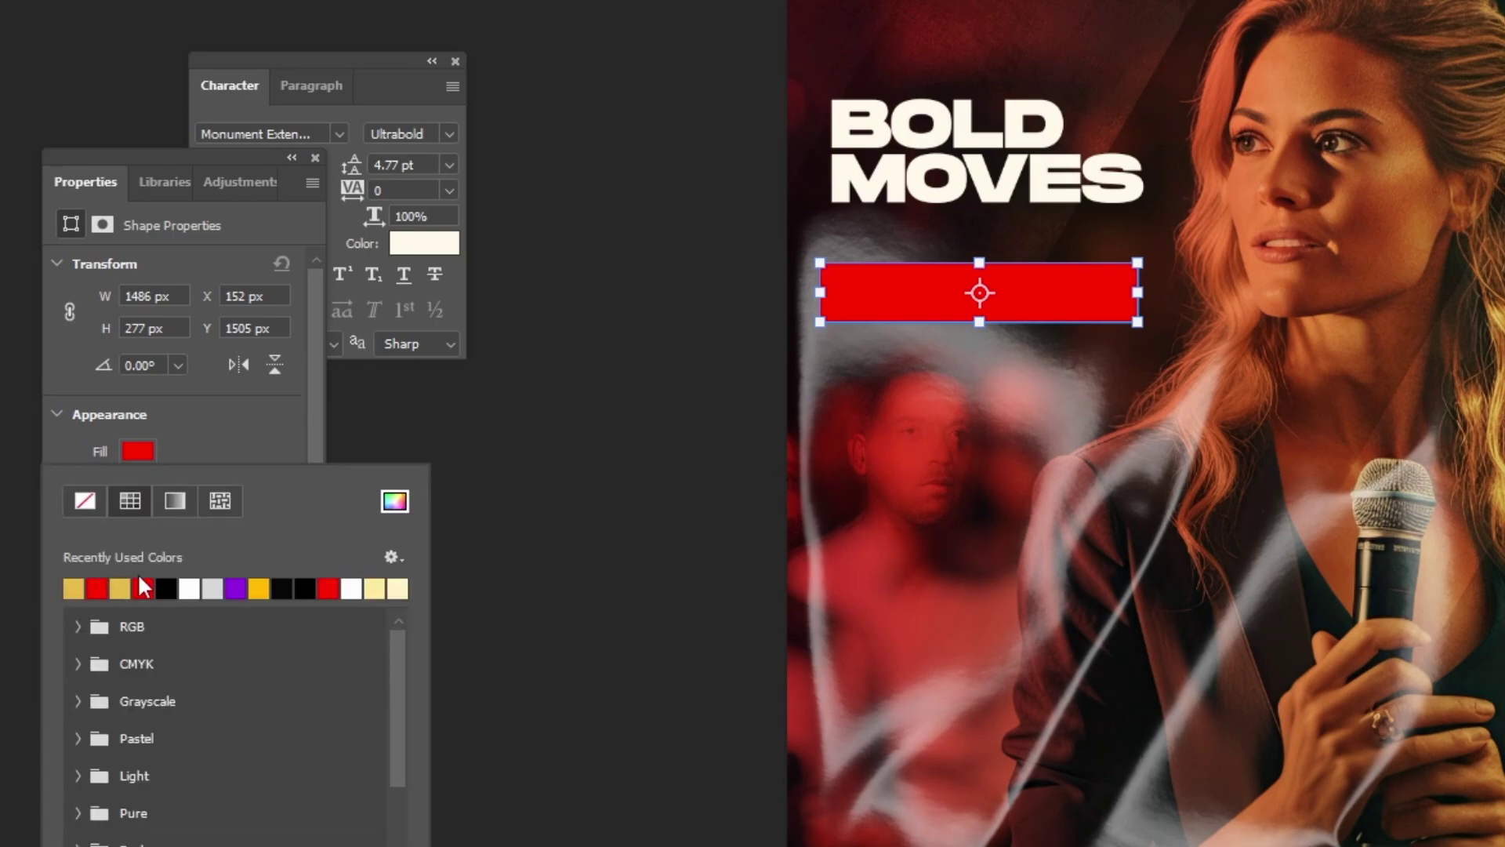
pyautogui.click(165, 587)
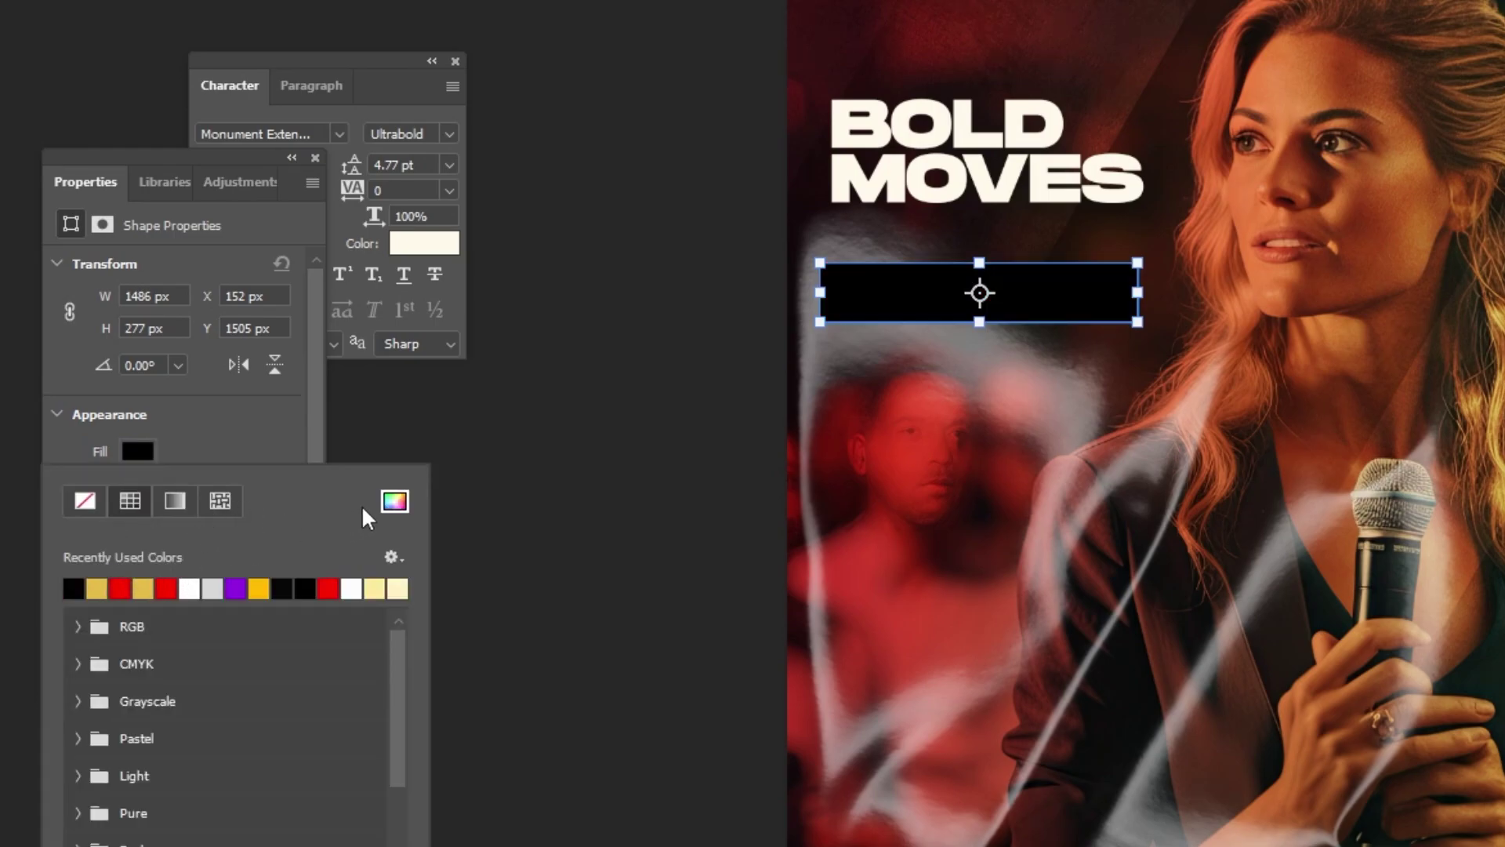
pyautogui.click(395, 501)
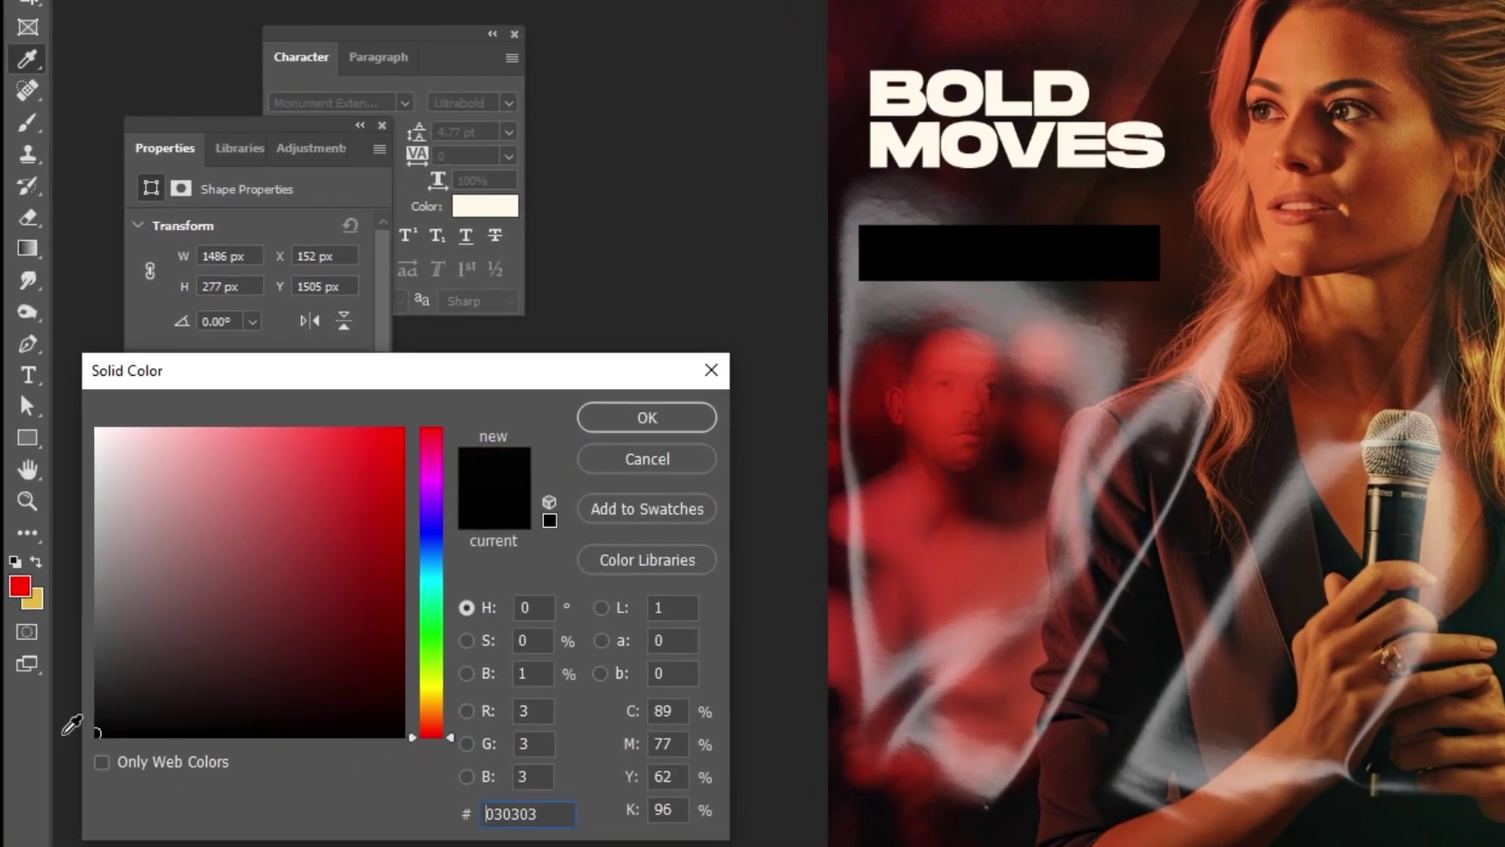
pyautogui.click(595, 428)
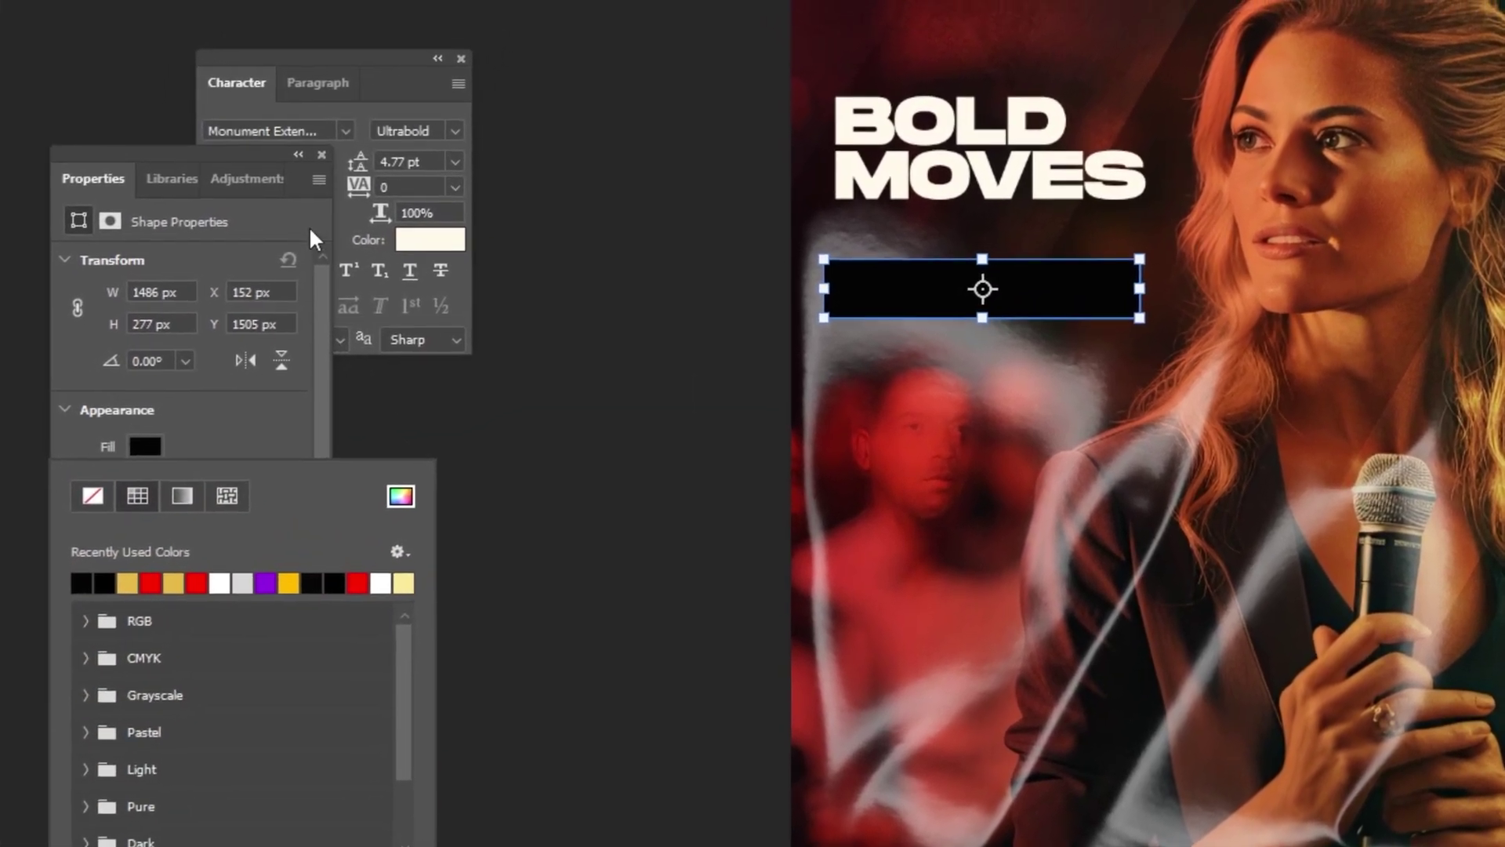
pyautogui.click(321, 154)
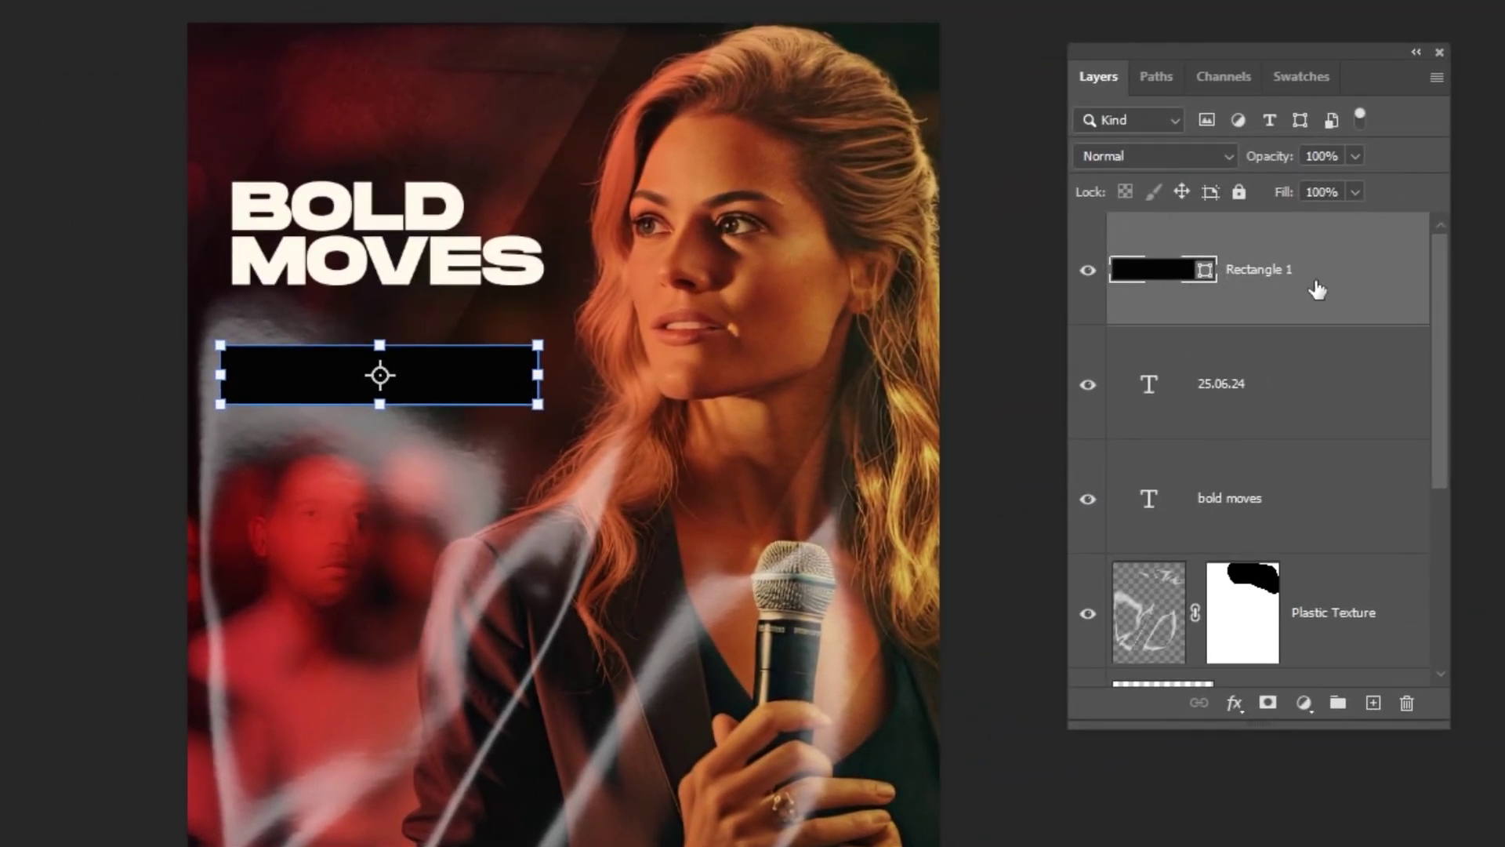
pyautogui.moveTo(1317, 290); pyautogui.dragTo(1321, 421)
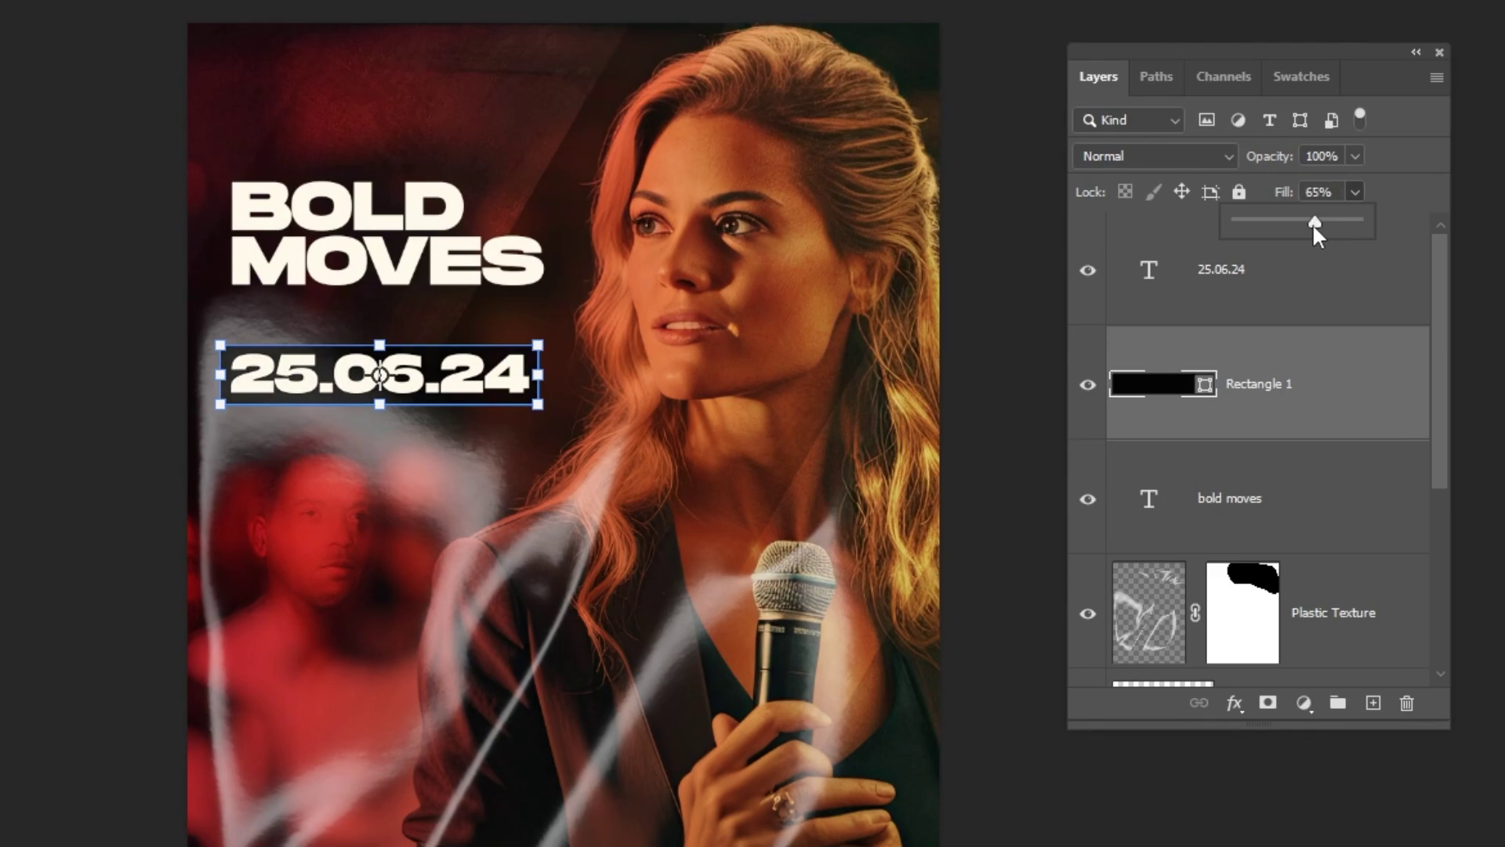
pyautogui.moveTo(1315, 224); pyautogui.dragTo(1300, 223)
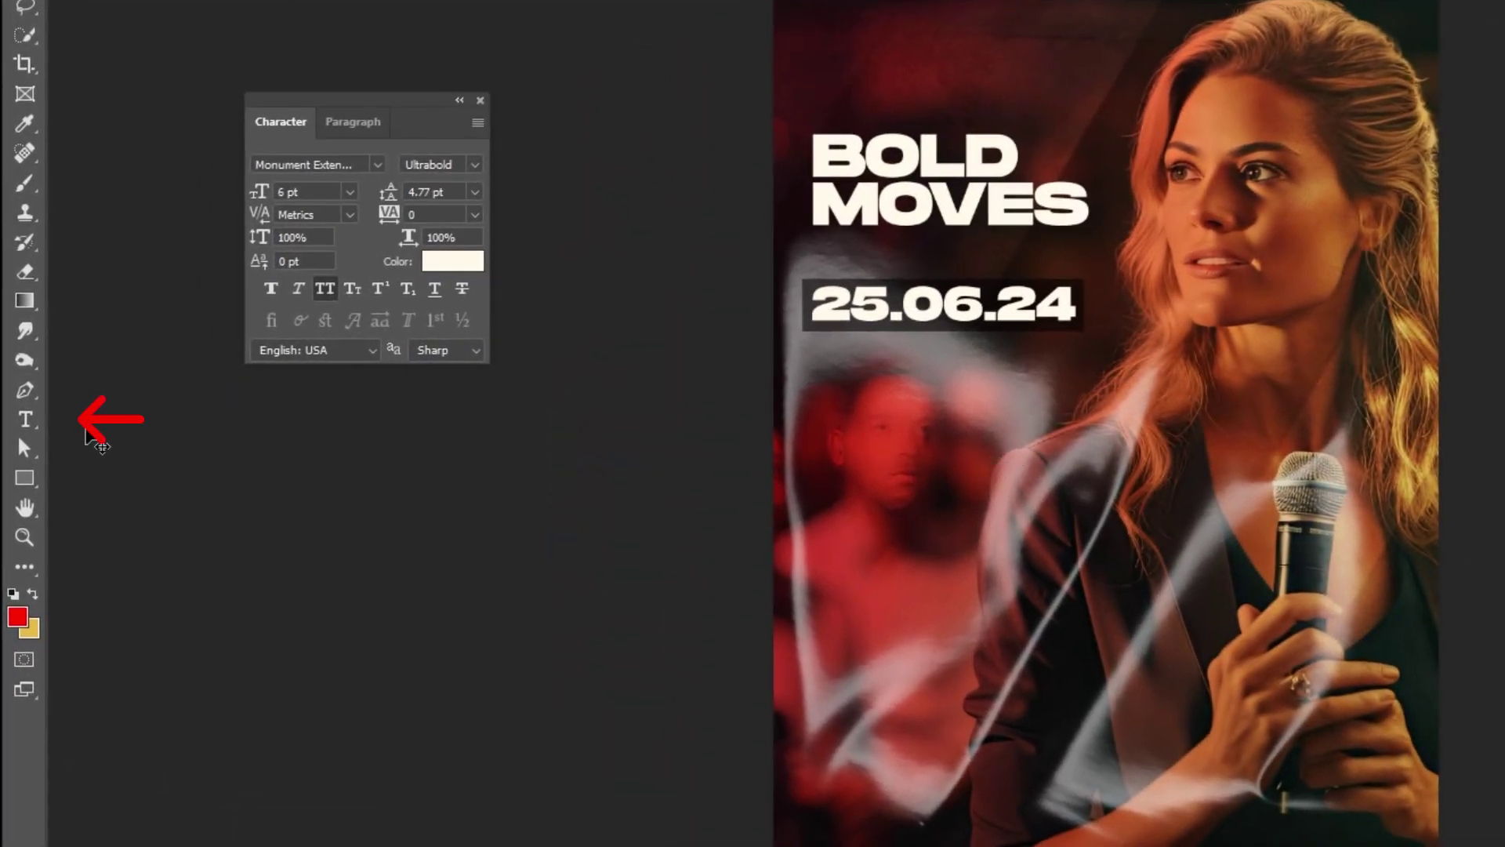
# Scale up the 08 PM text and set it to Montserrat Medium with -15 tracking
pyautogui.click(15, 405)
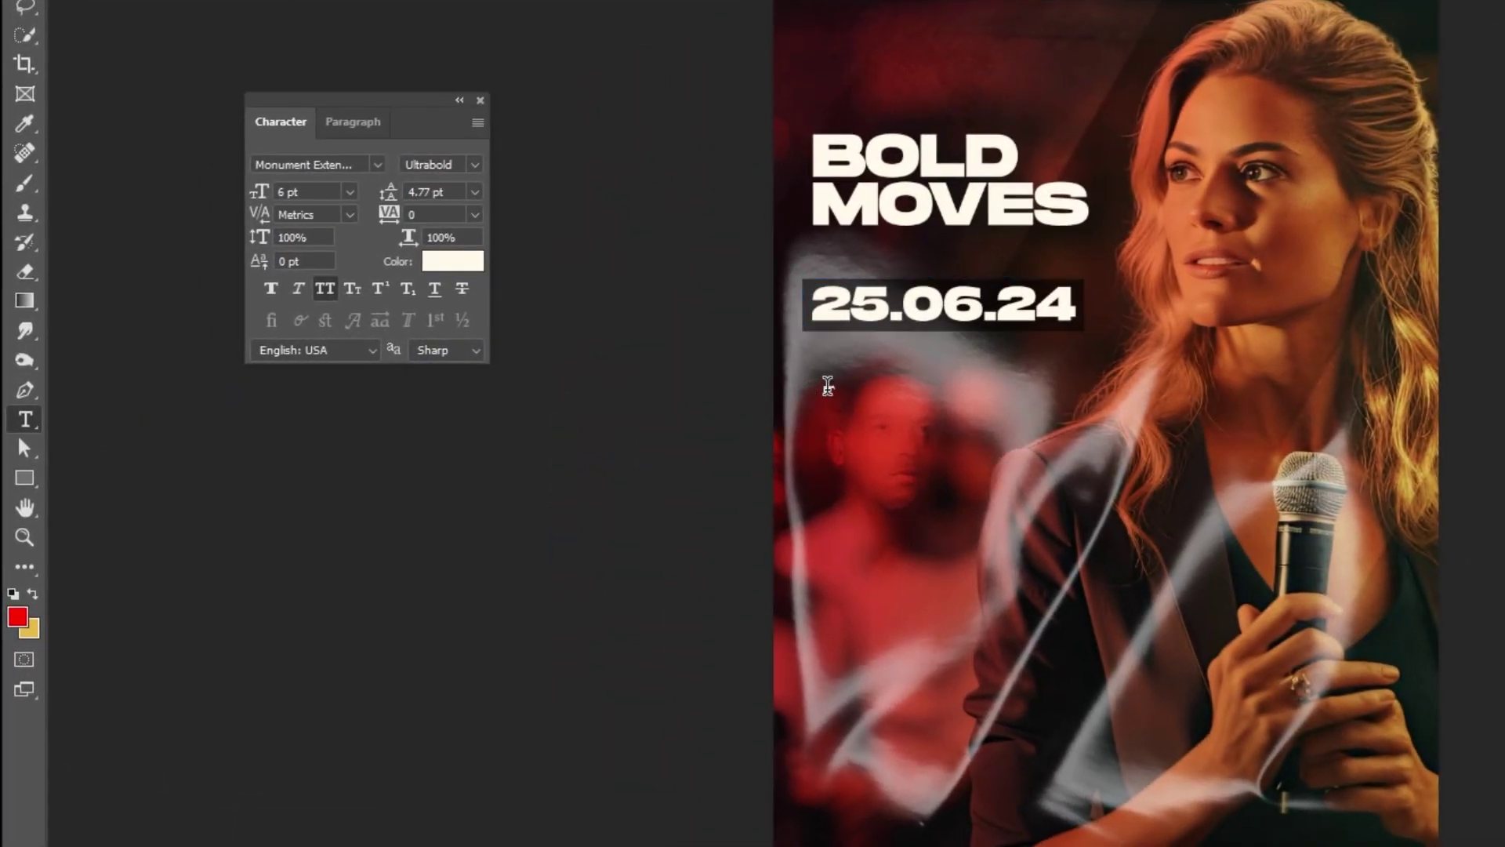
pyautogui.moveTo(847, 389); pyautogui.dragTo(1012, 444)
pyautogui.press('Return')
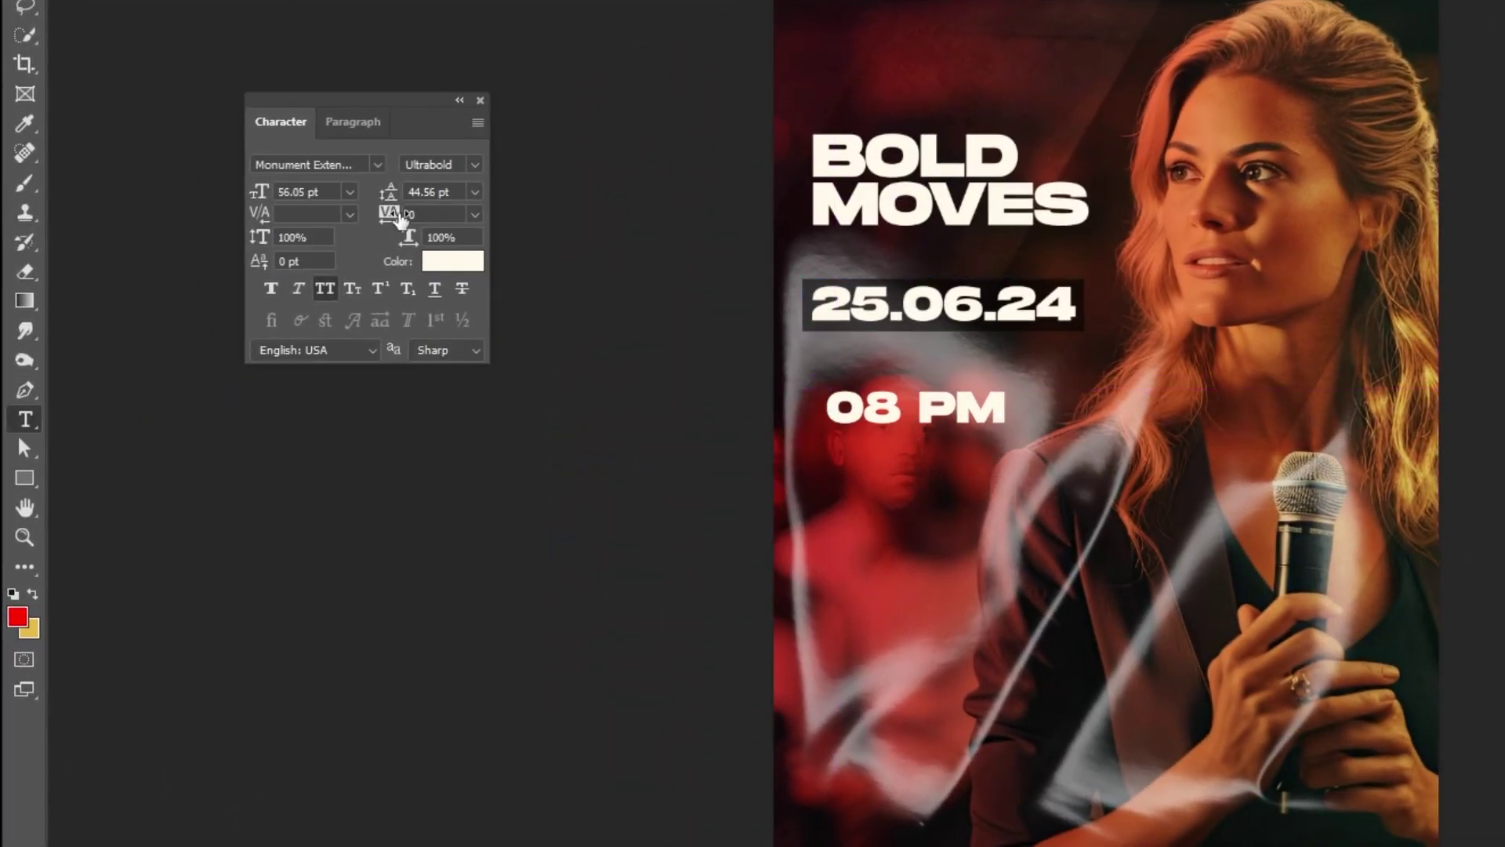
pyautogui.click(356, 165)
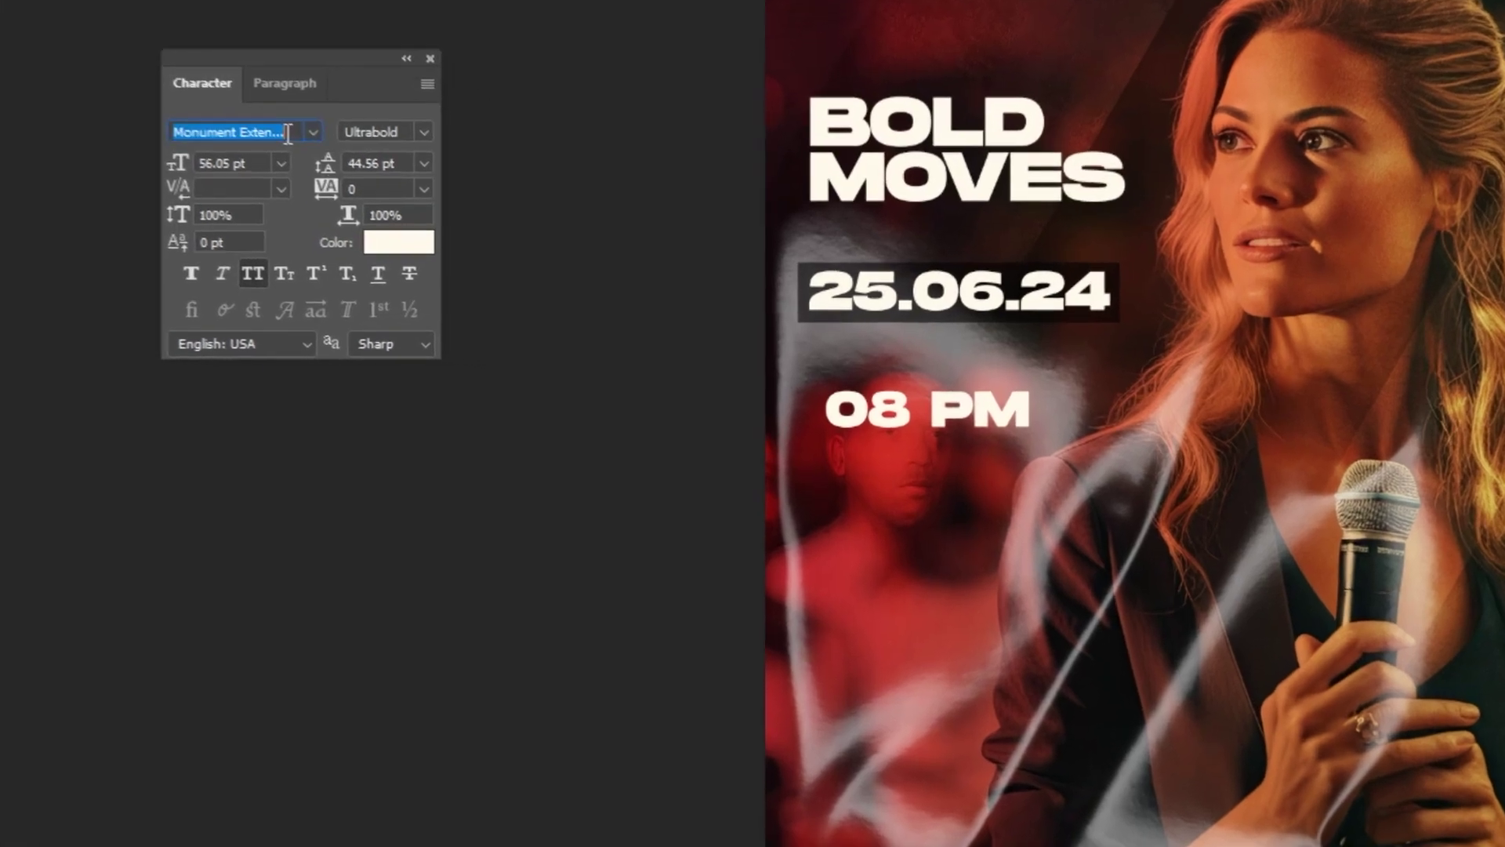
pyautogui.write('MONTS')
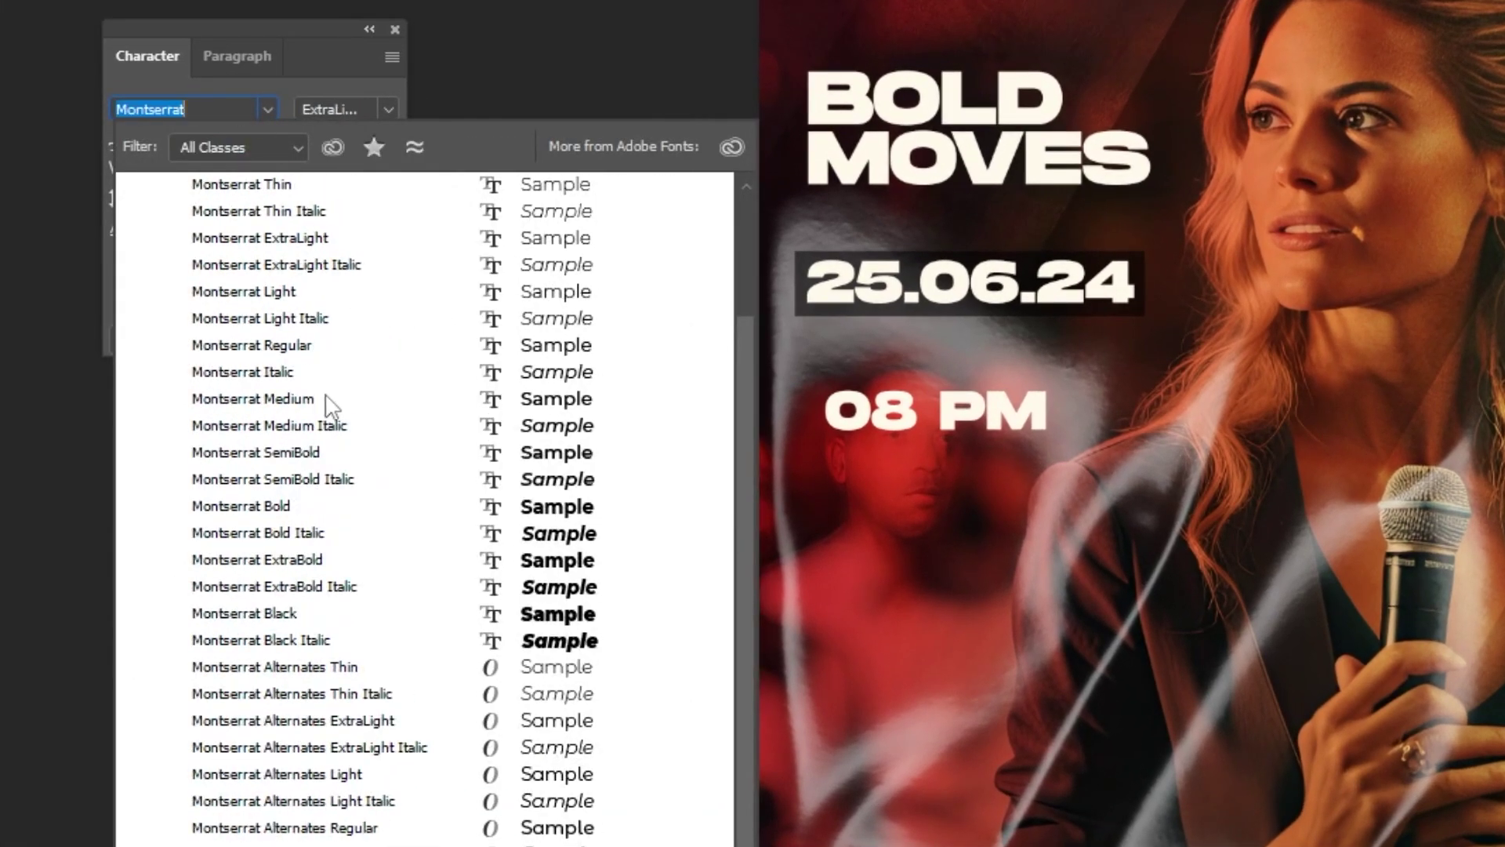
pyautogui.click(321, 399)
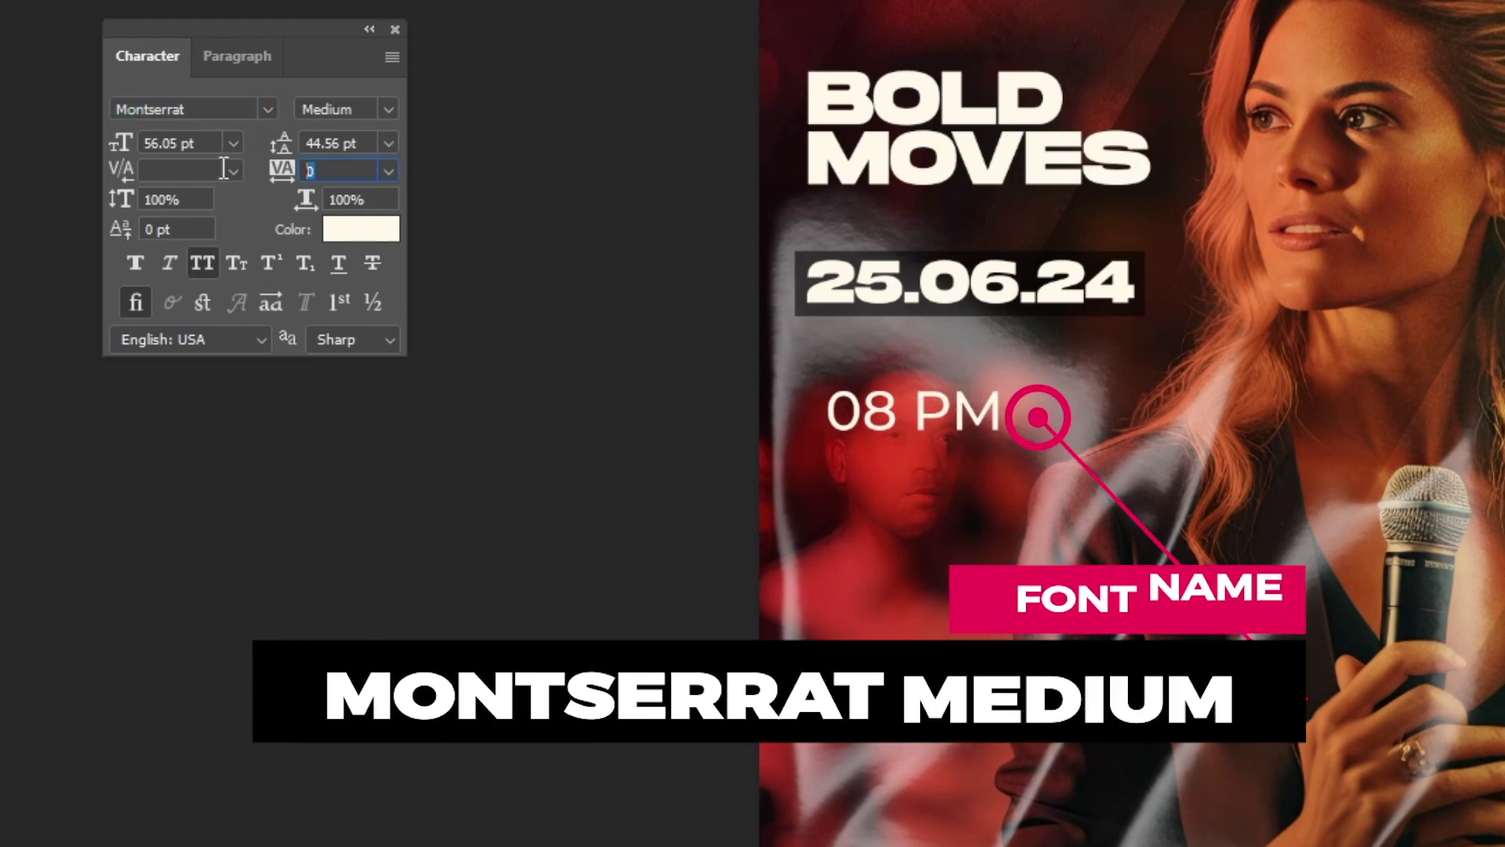
pyautogui.write('-15')
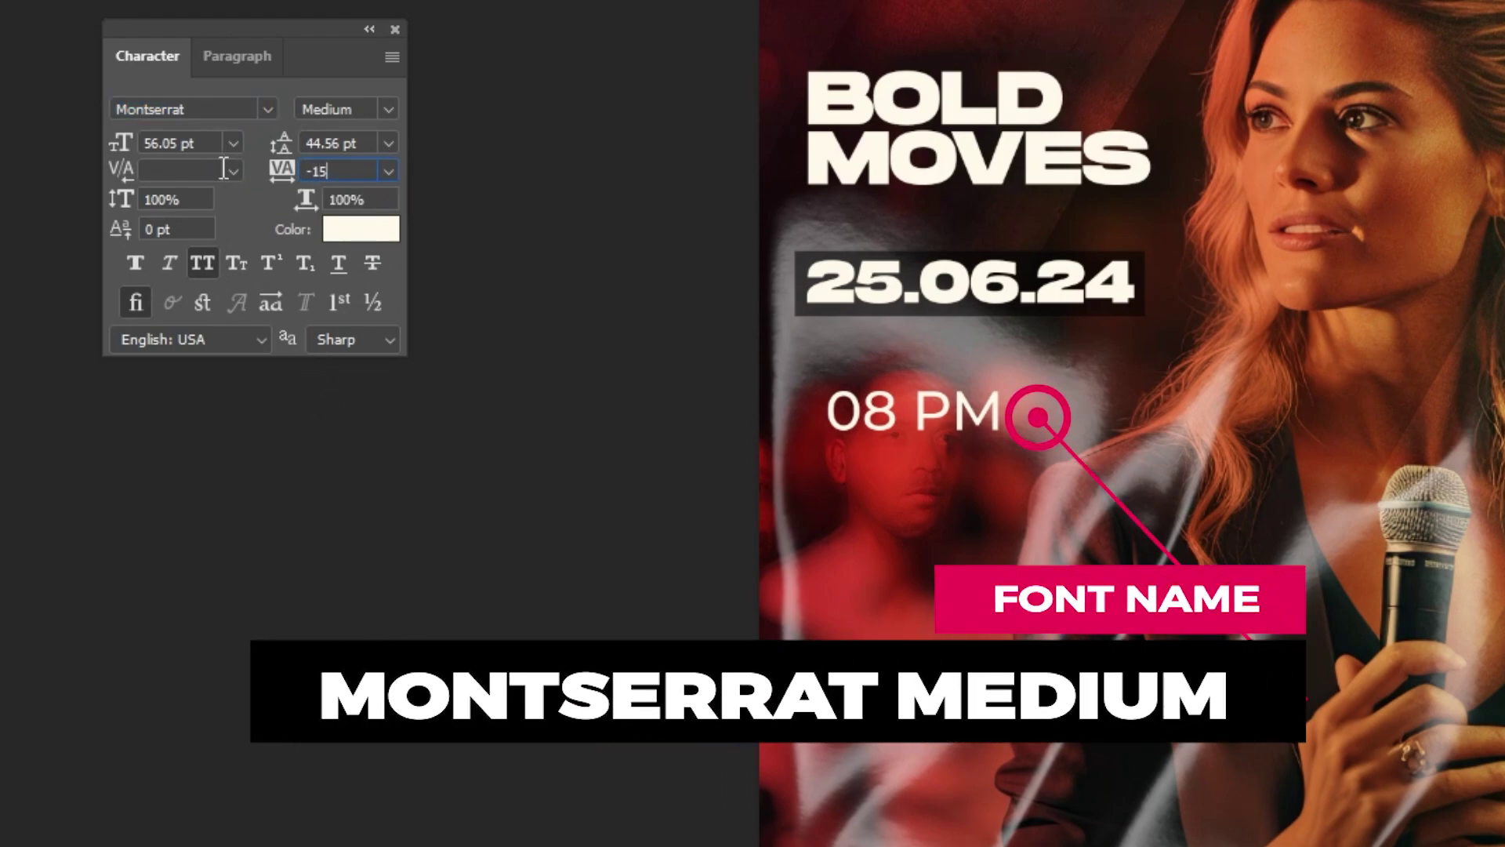
pyautogui.press('Return')
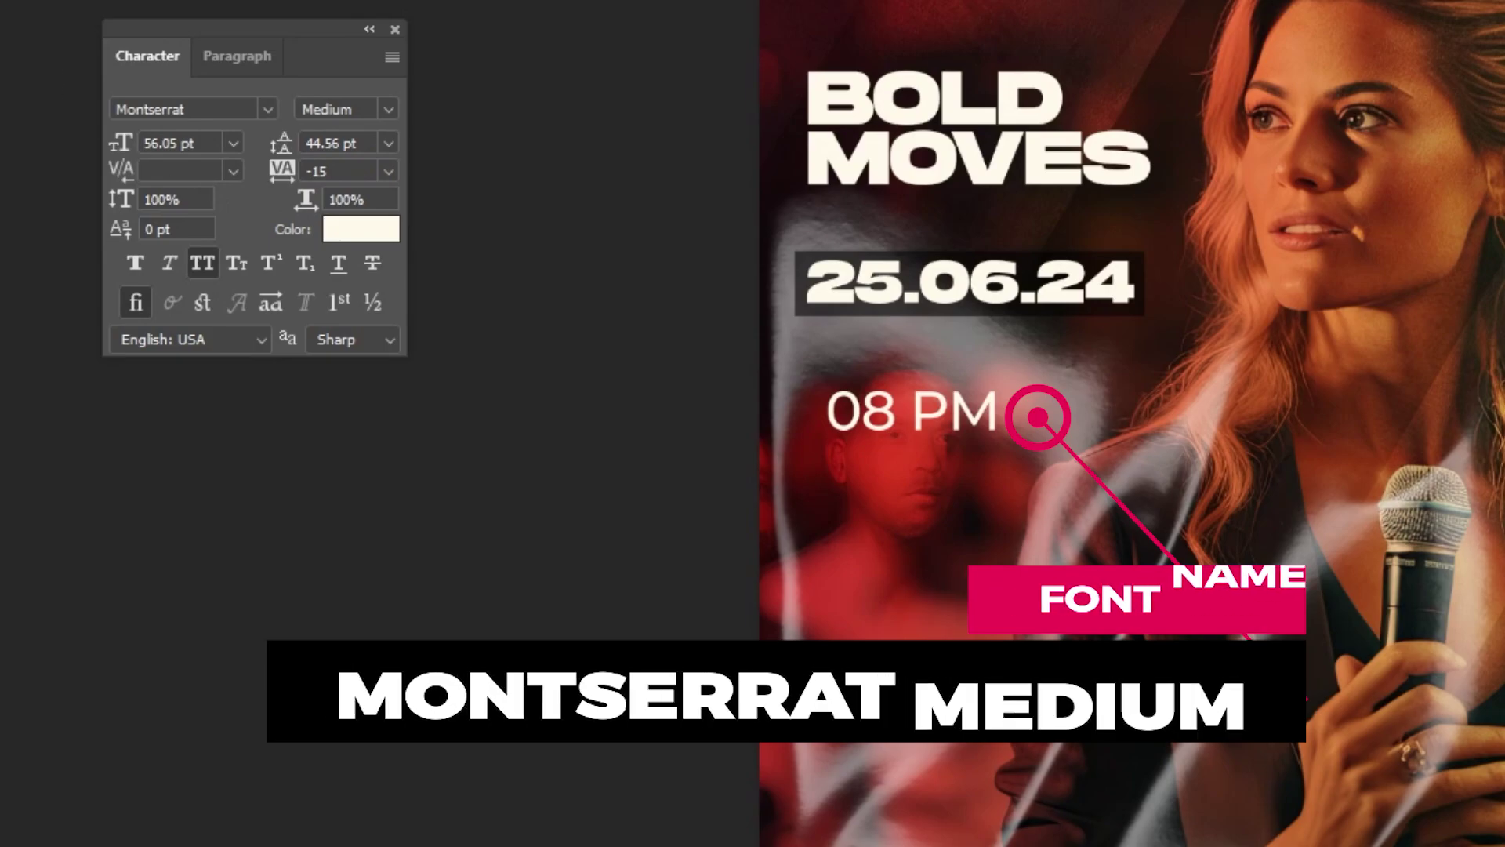
# Place 08 PM just under the date, enlarge it slightly, and duplicate it below
pyautogui.moveTo(882, 413); pyautogui.dragTo(855, 352)
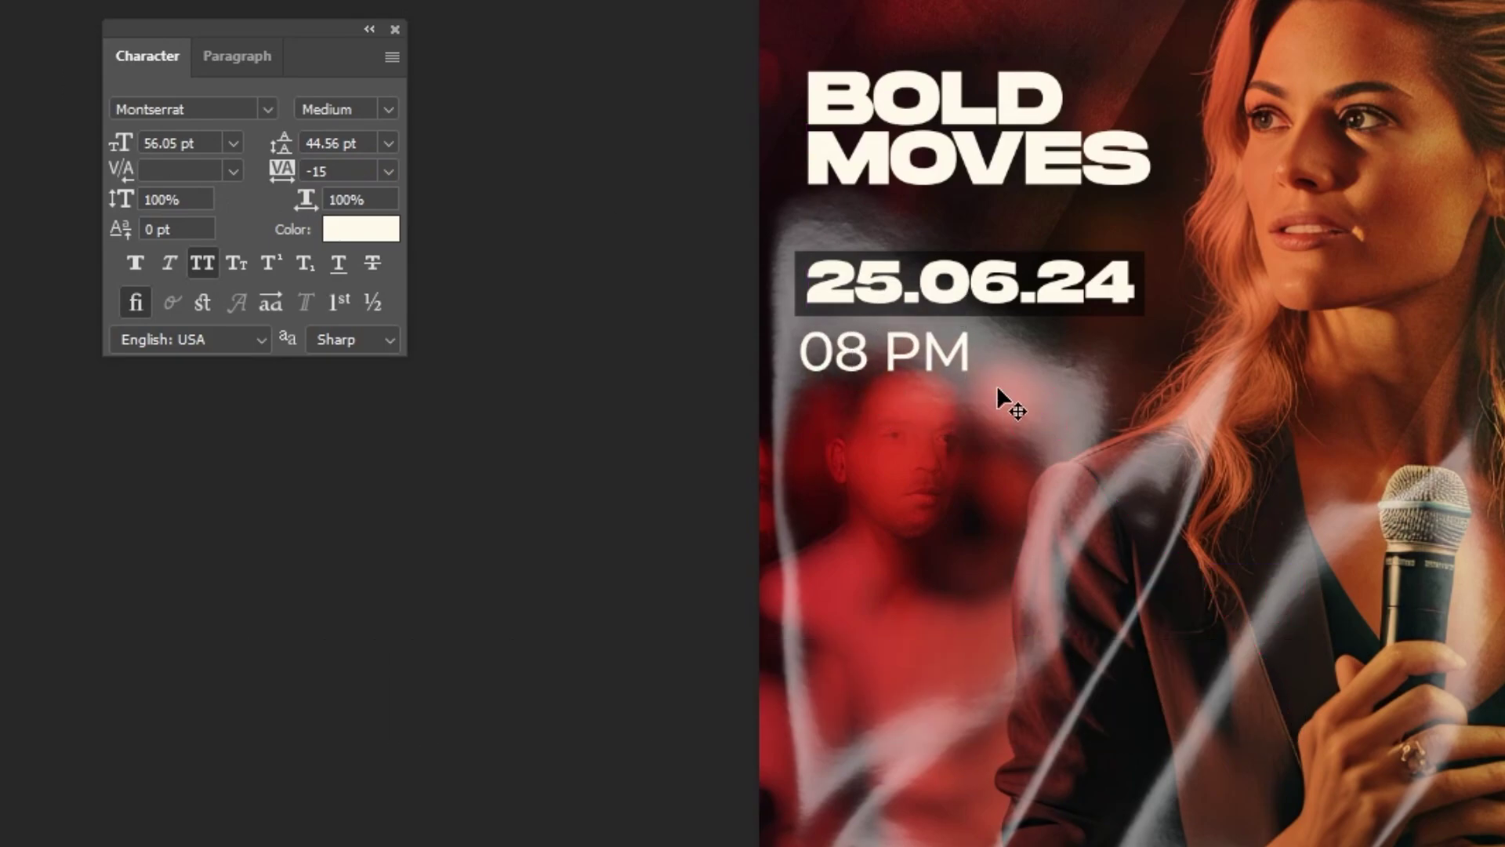
pyautogui.hotkey('ctrl', 't')
pyautogui.moveTo(981, 385); pyautogui.dragTo(991, 390)
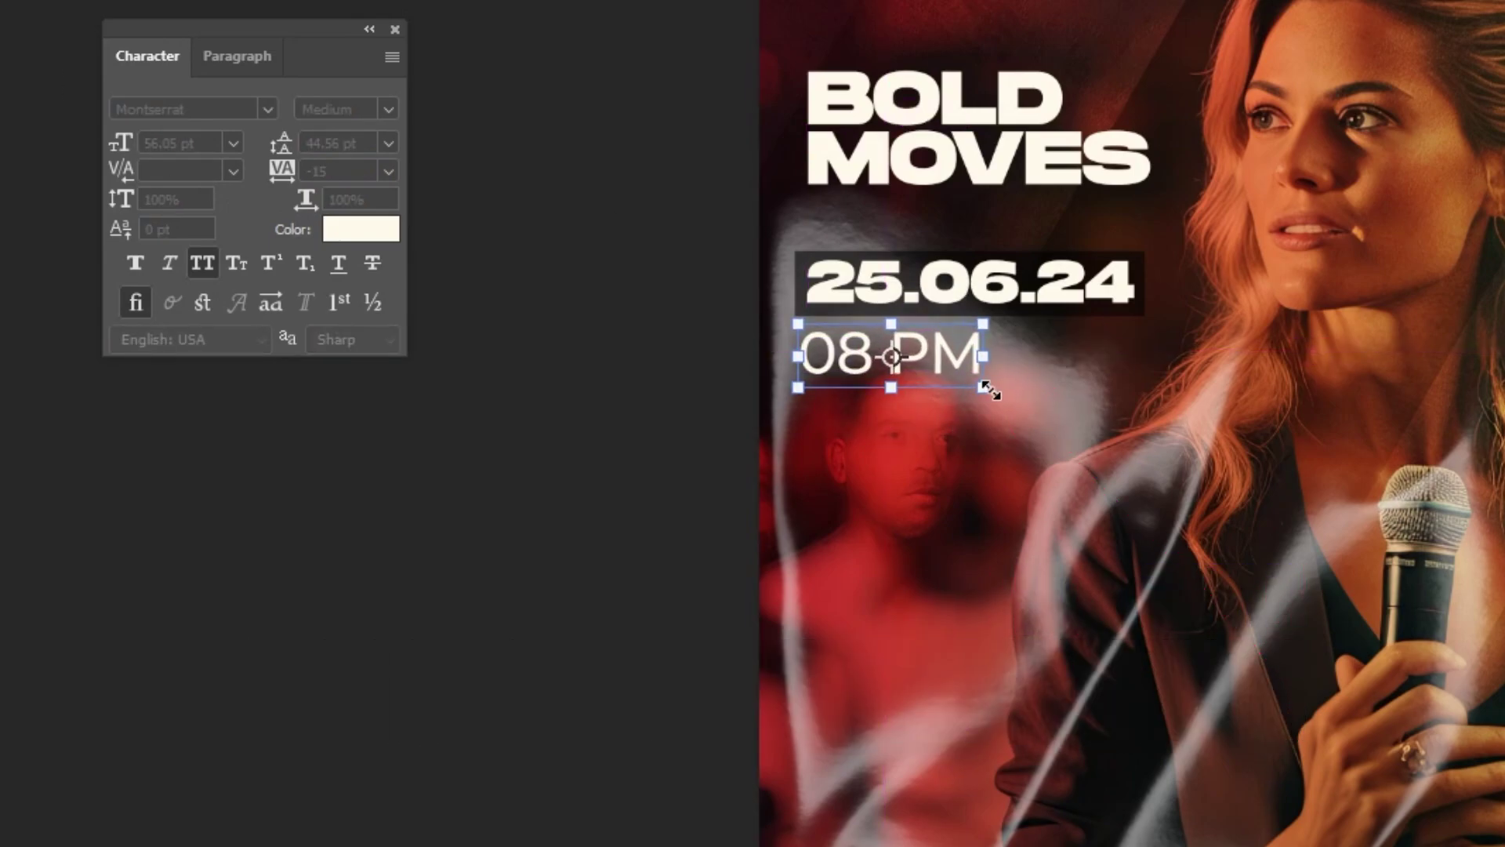
pyautogui.press('Up')
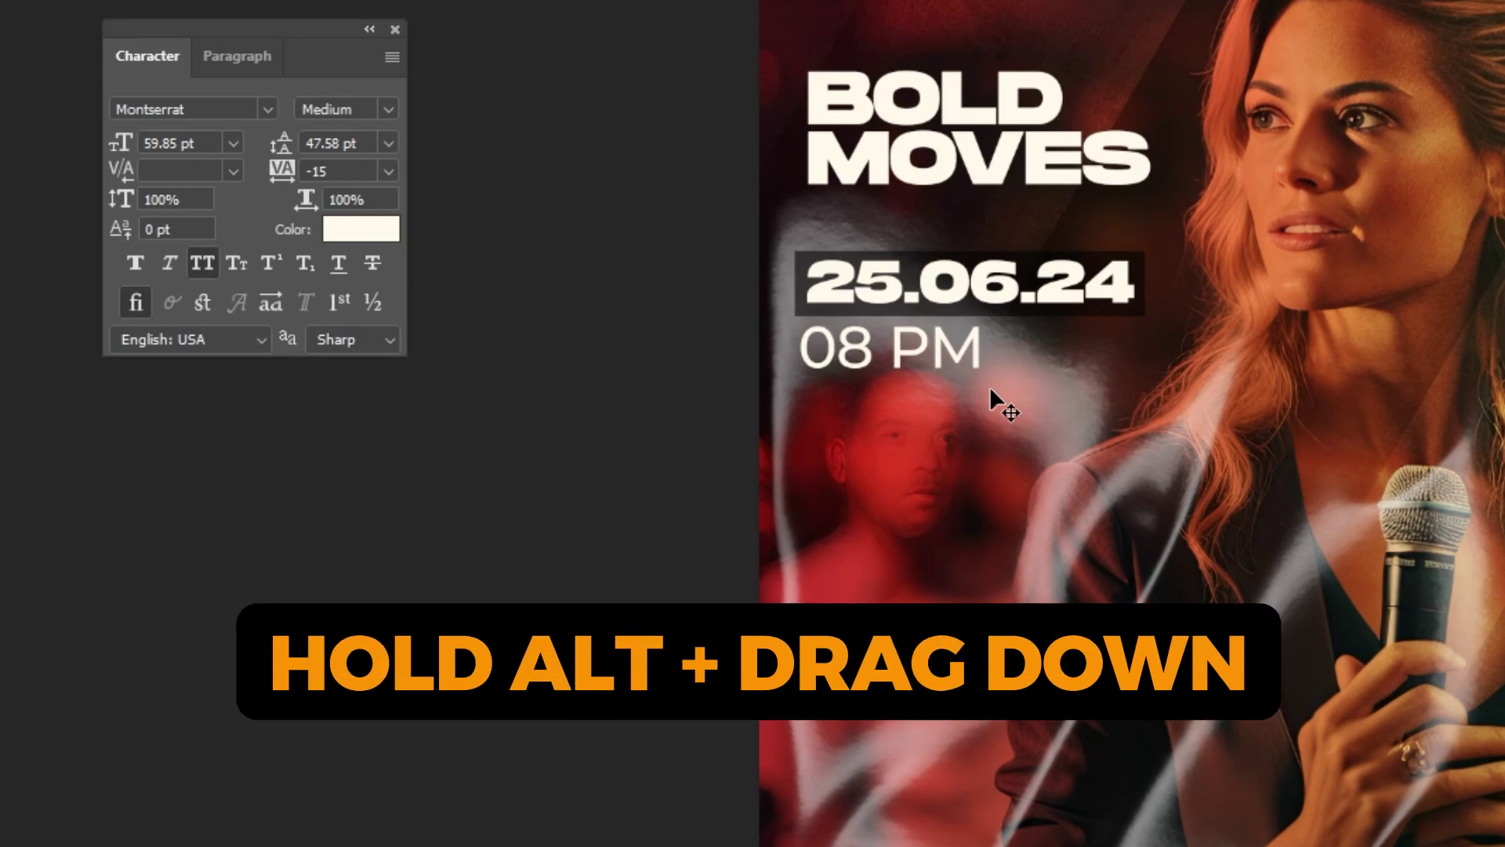
pyautogui.moveTo(974, 380); pyautogui.dragTo(981, 482)
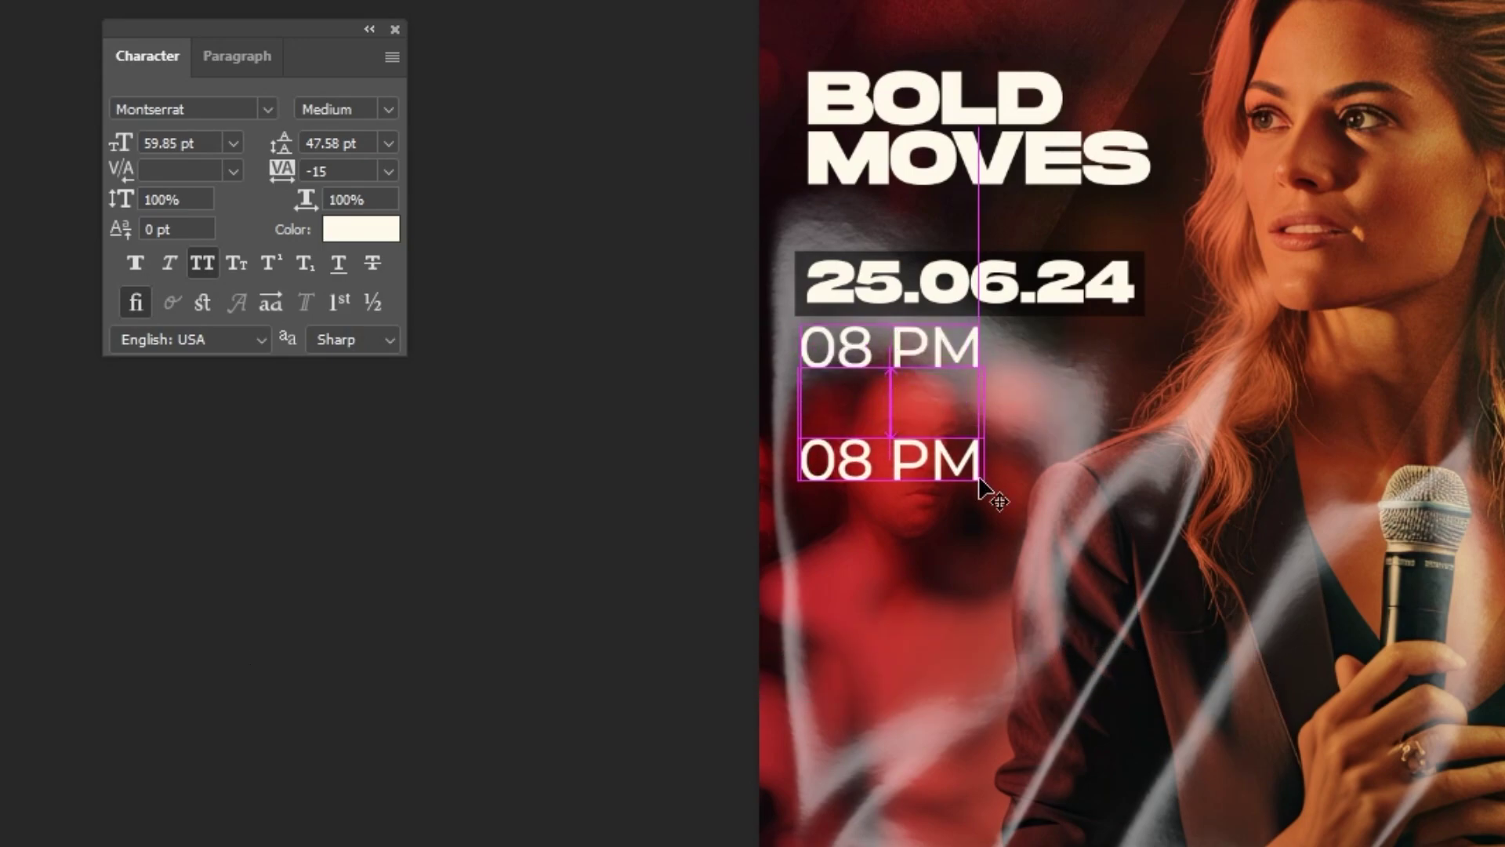
# Retype the copy as four lines: YOUR COMPANY'S / ADDRESS HERE / IN THIS LINE. / NEW YORK
pyautogui.click(955, 463)
pyautogui.hotkey('ctrl', 'a')
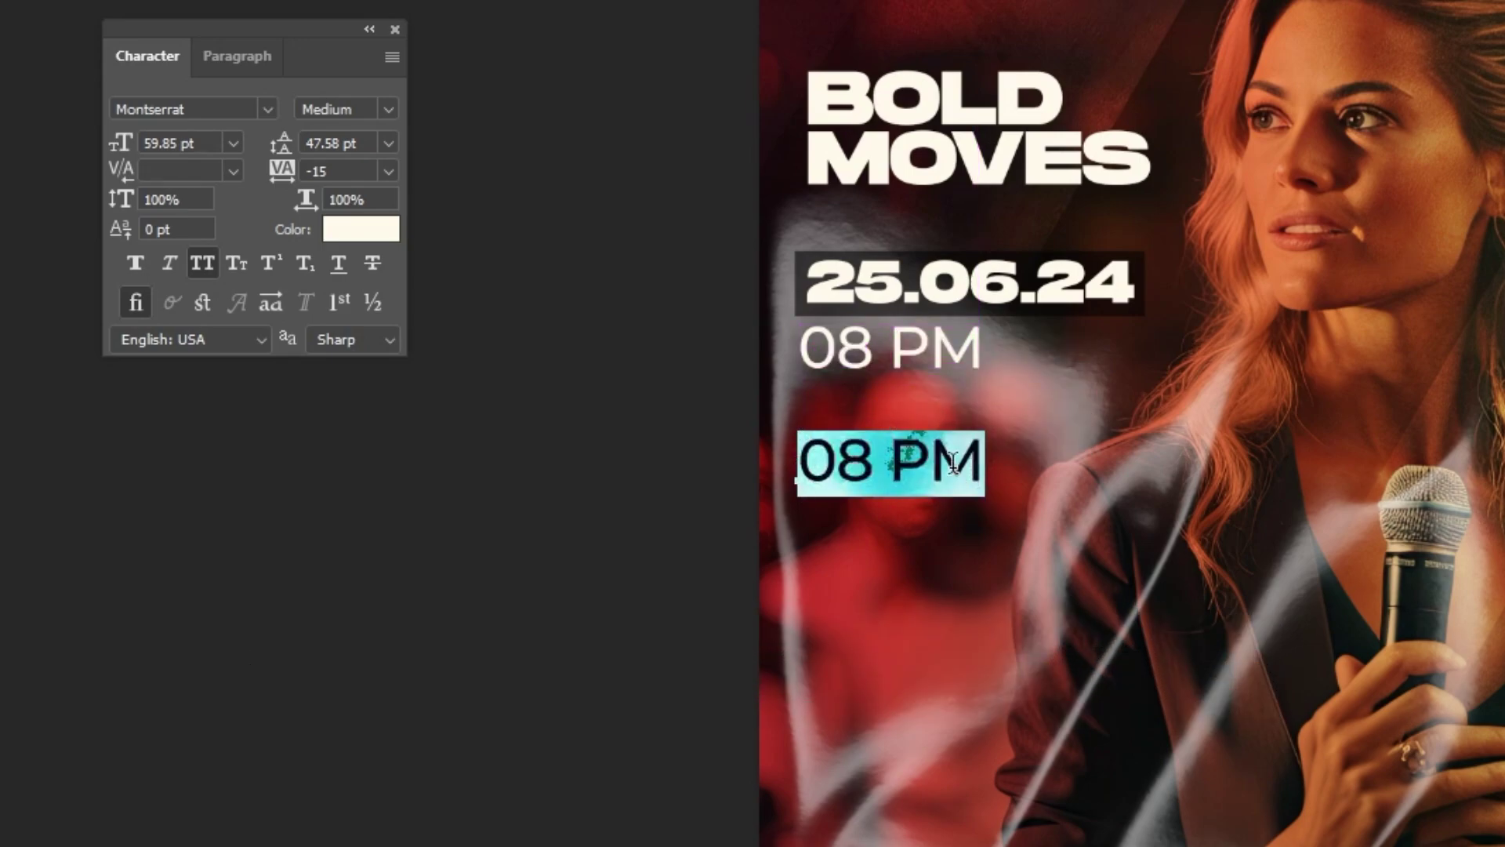
pyautogui.write("YOUR COMPANY'S")
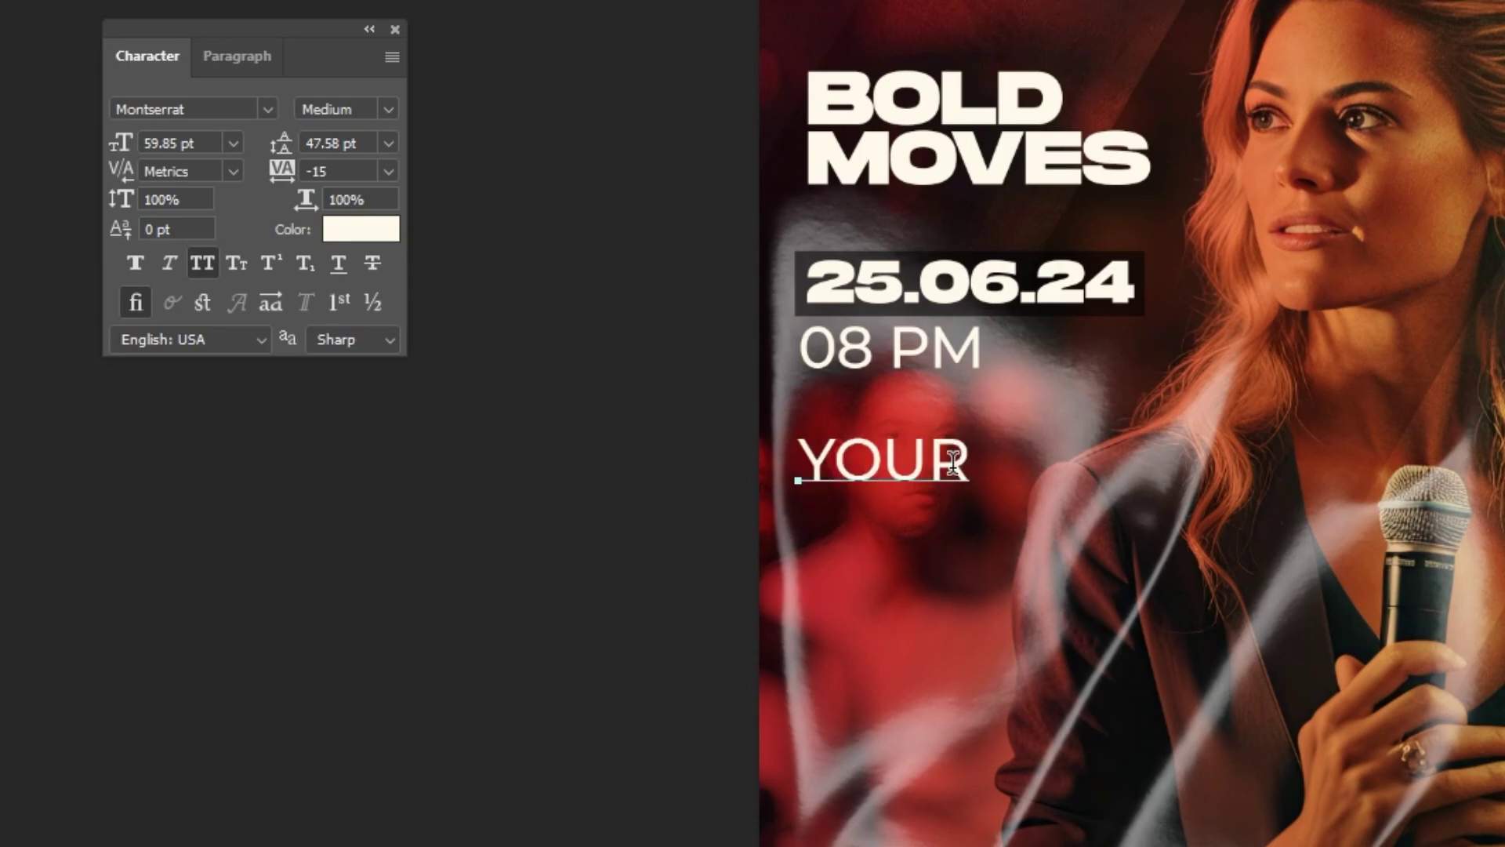
pyautogui.press('Return')
pyautogui.write('ADDRESS HERE')
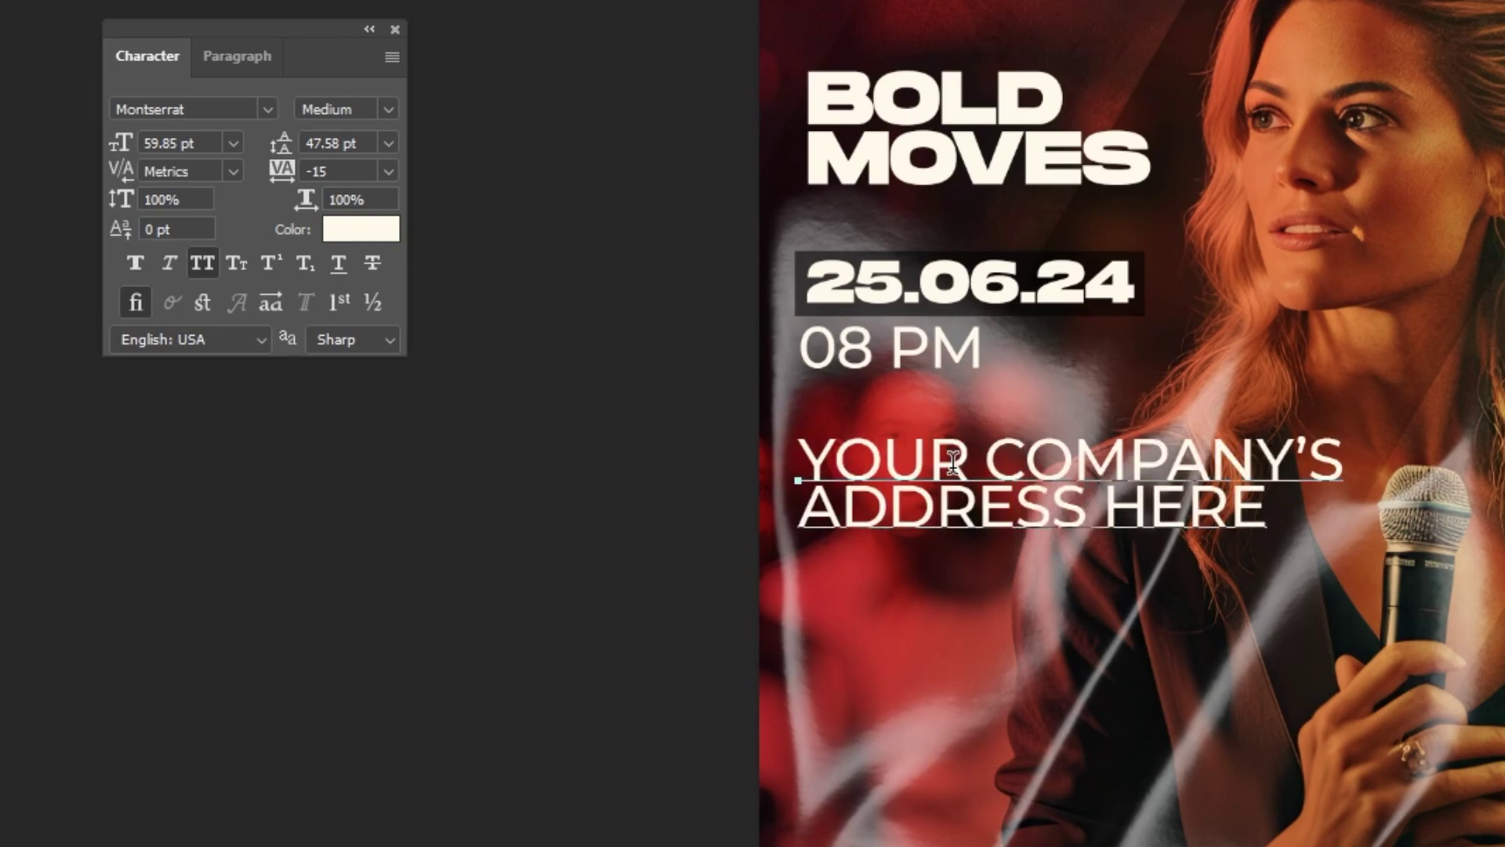
pyautogui.press('Return')
pyautogui.write('IN THIS LINE.')
pyautogui.press('Return')
pyautogui.write('NEW YORK')
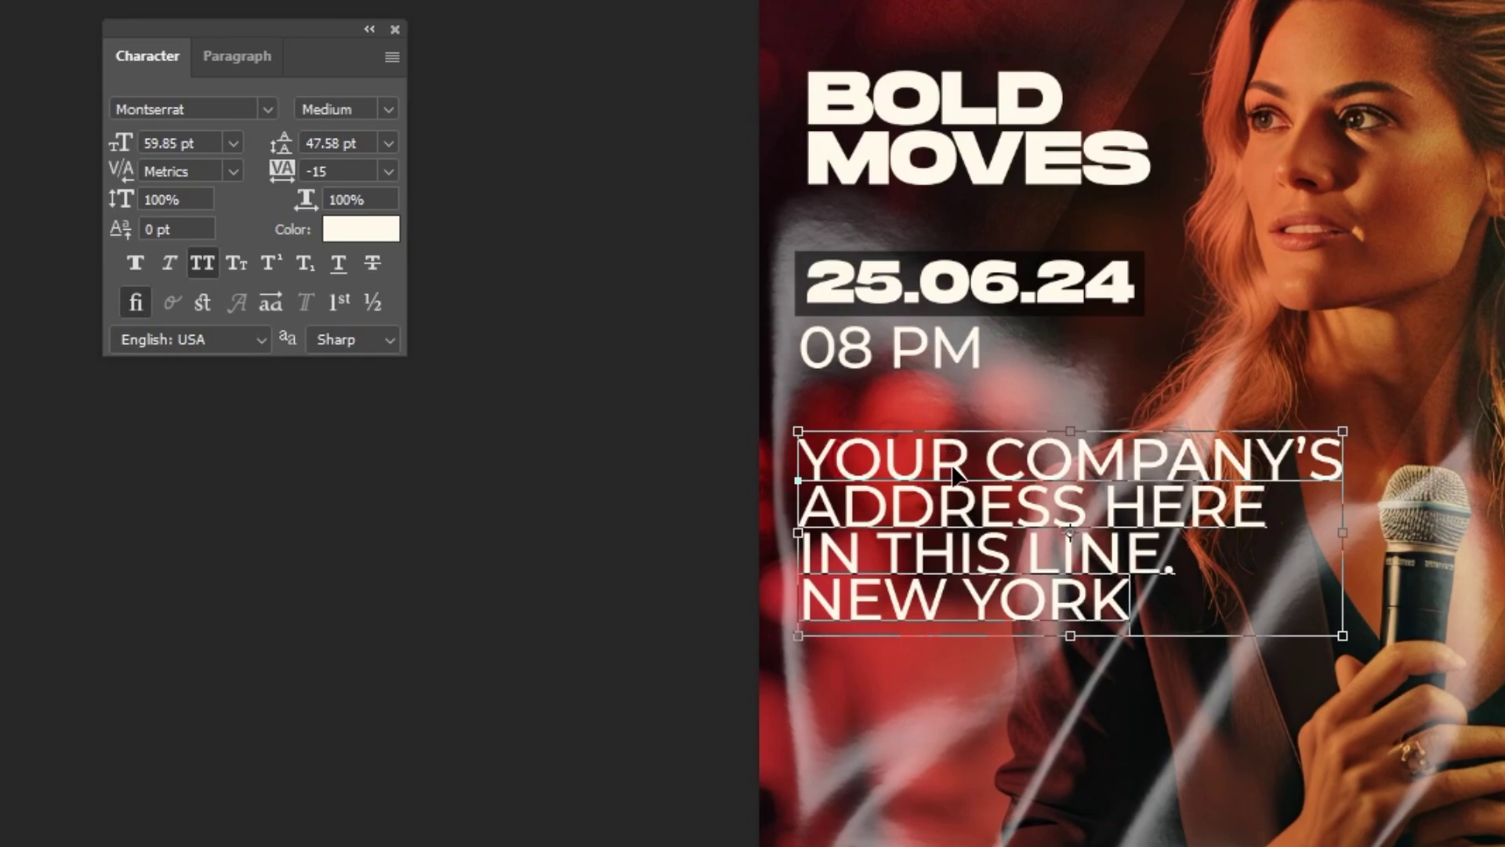
pyautogui.hotkey('ctrl', 'Return')
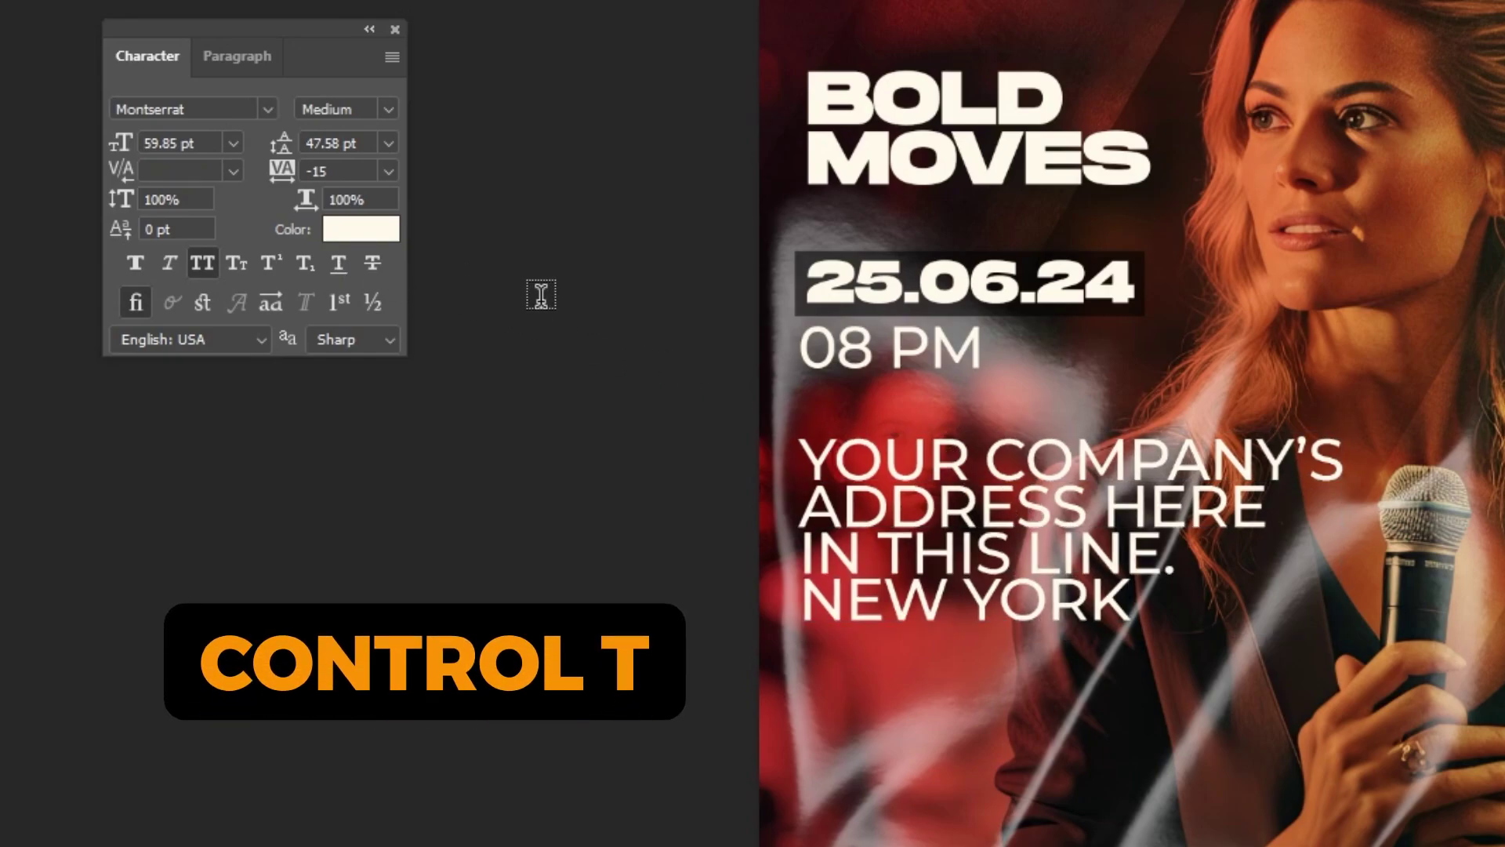
# Shrink the address block, move it up slightly, and set 150 tracking at 28 pt
pyautogui.hotkey('ctrl', 't')
pyautogui.moveTo(1345, 430); pyautogui.dragTo(1117, 486)
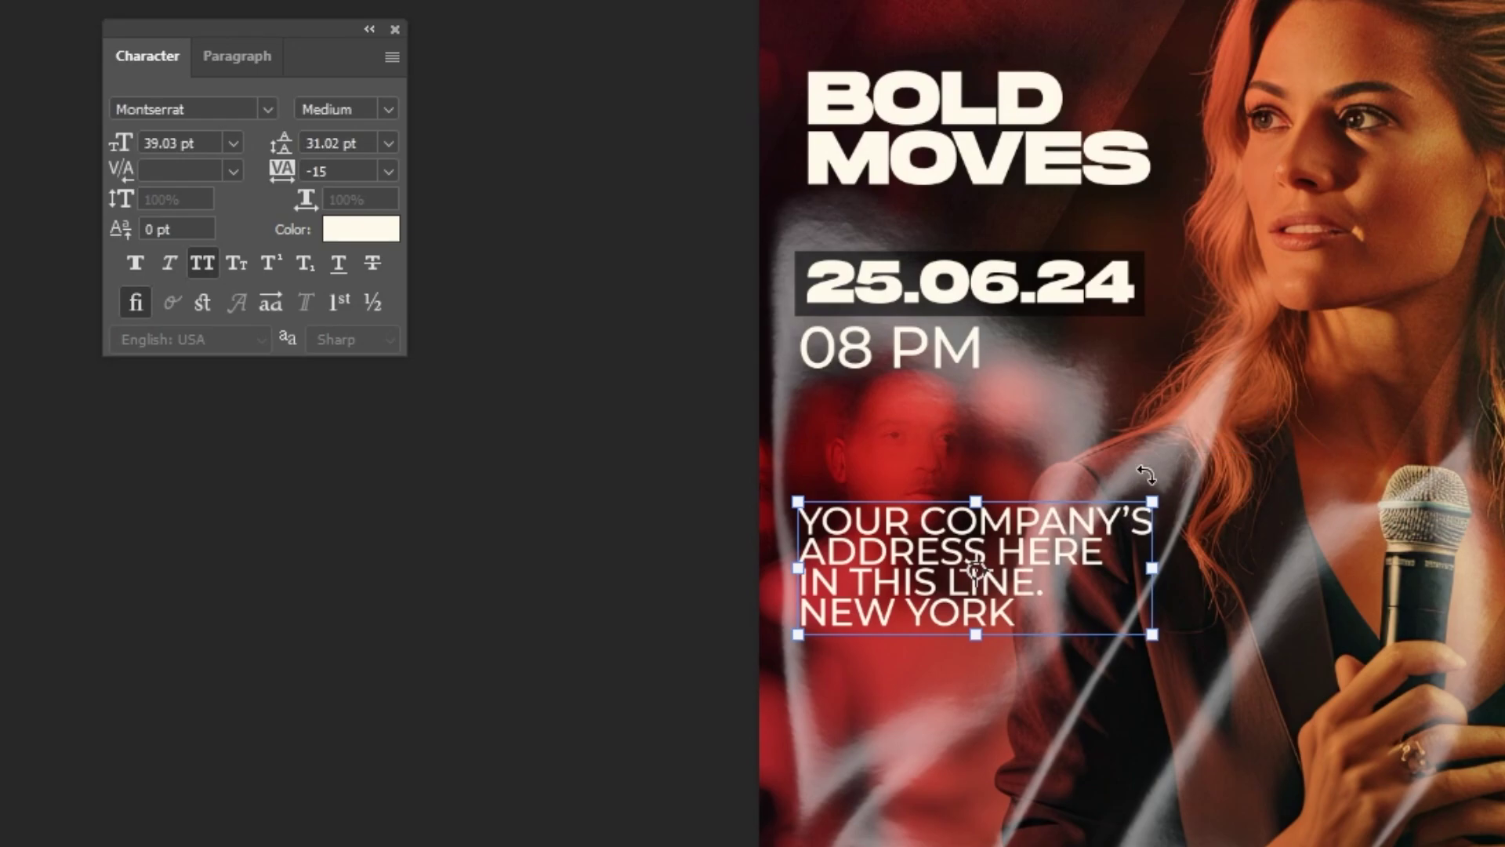
pyautogui.press('Return')
pyautogui.moveTo(928, 527); pyautogui.dragTo(930, 504)
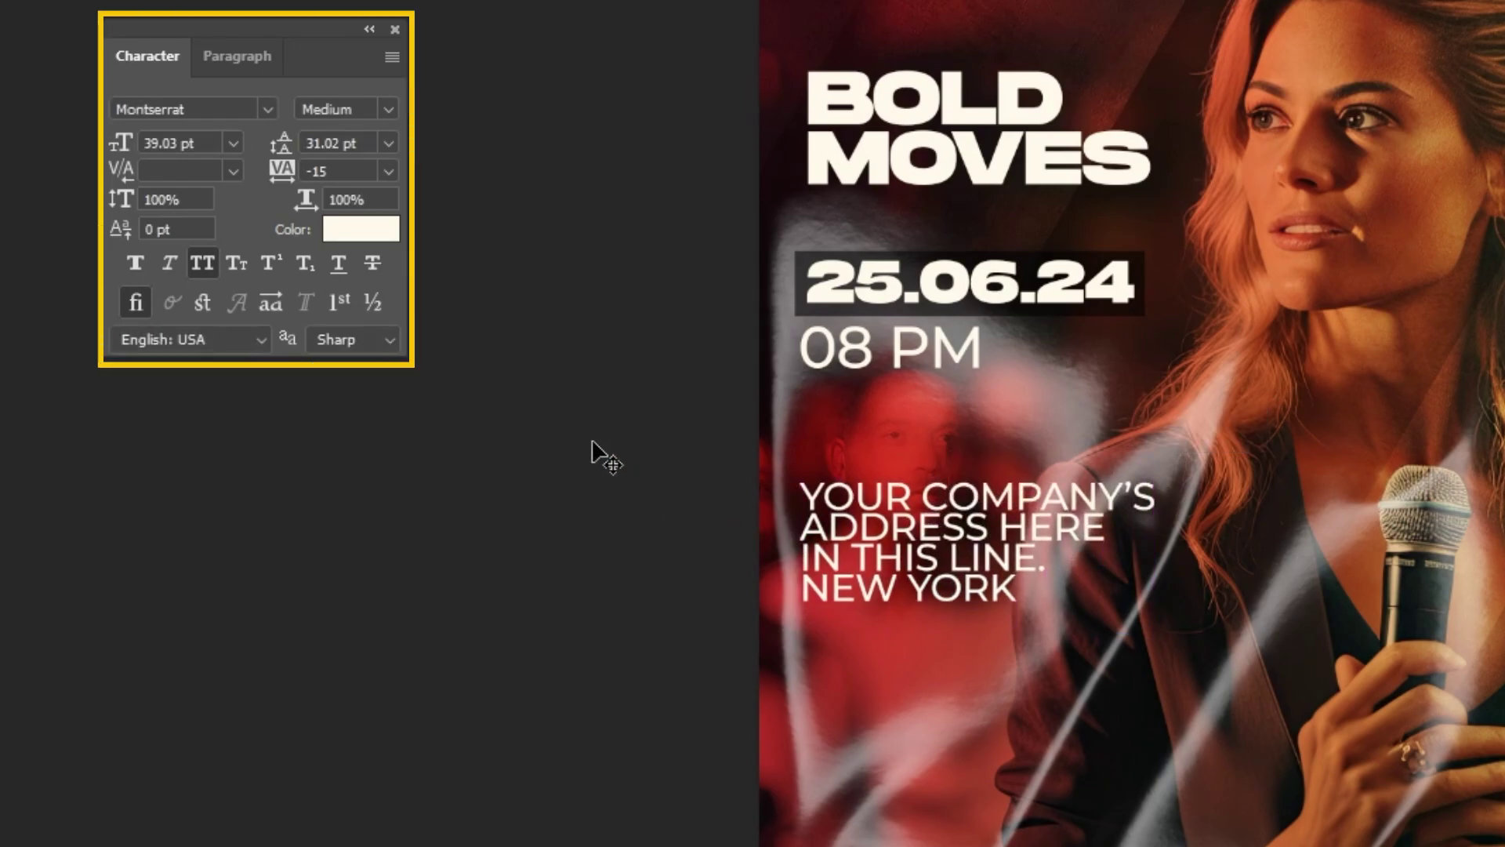
pyautogui.write('150')
pyautogui.press('Return')
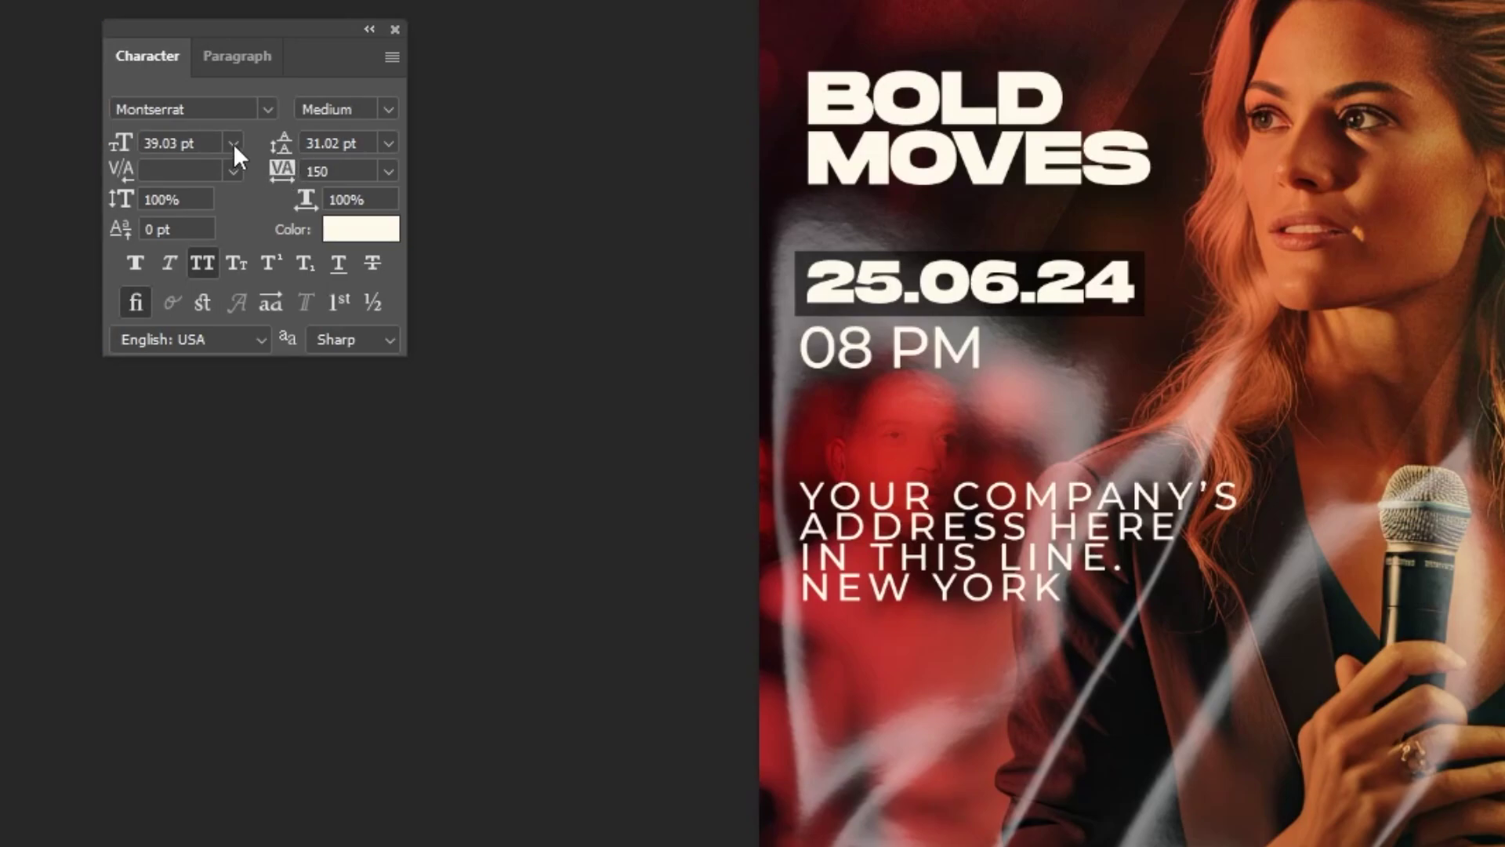
pyautogui.write('28')
pyautogui.press('Return')
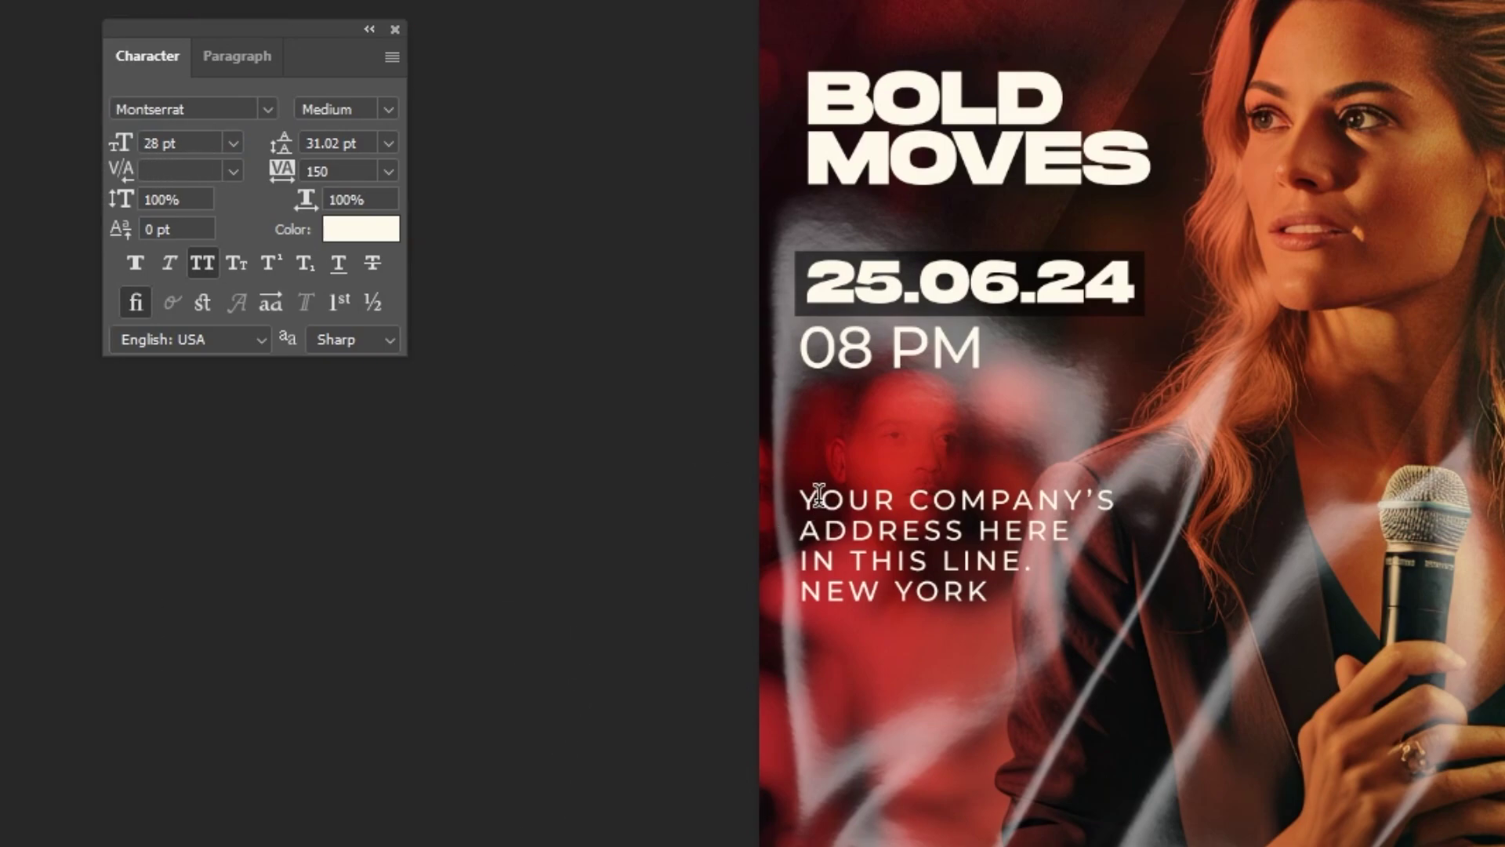
# Make the first two address lines Bold
pyautogui.moveTo(807, 497); pyautogui.dragTo(1072, 540)
pyautogui.click(387, 108)
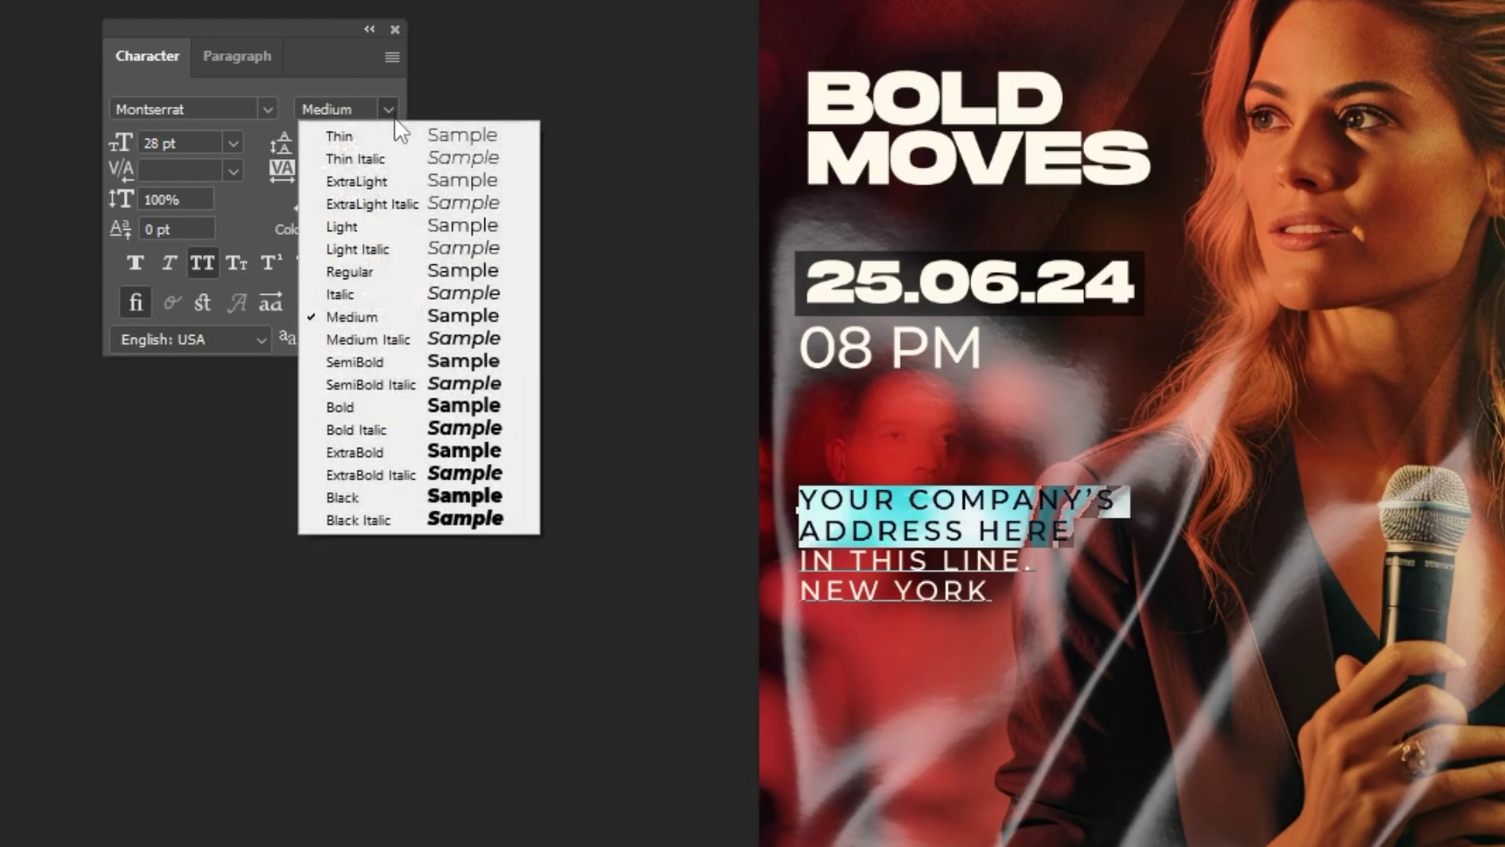
pyautogui.click(413, 406)
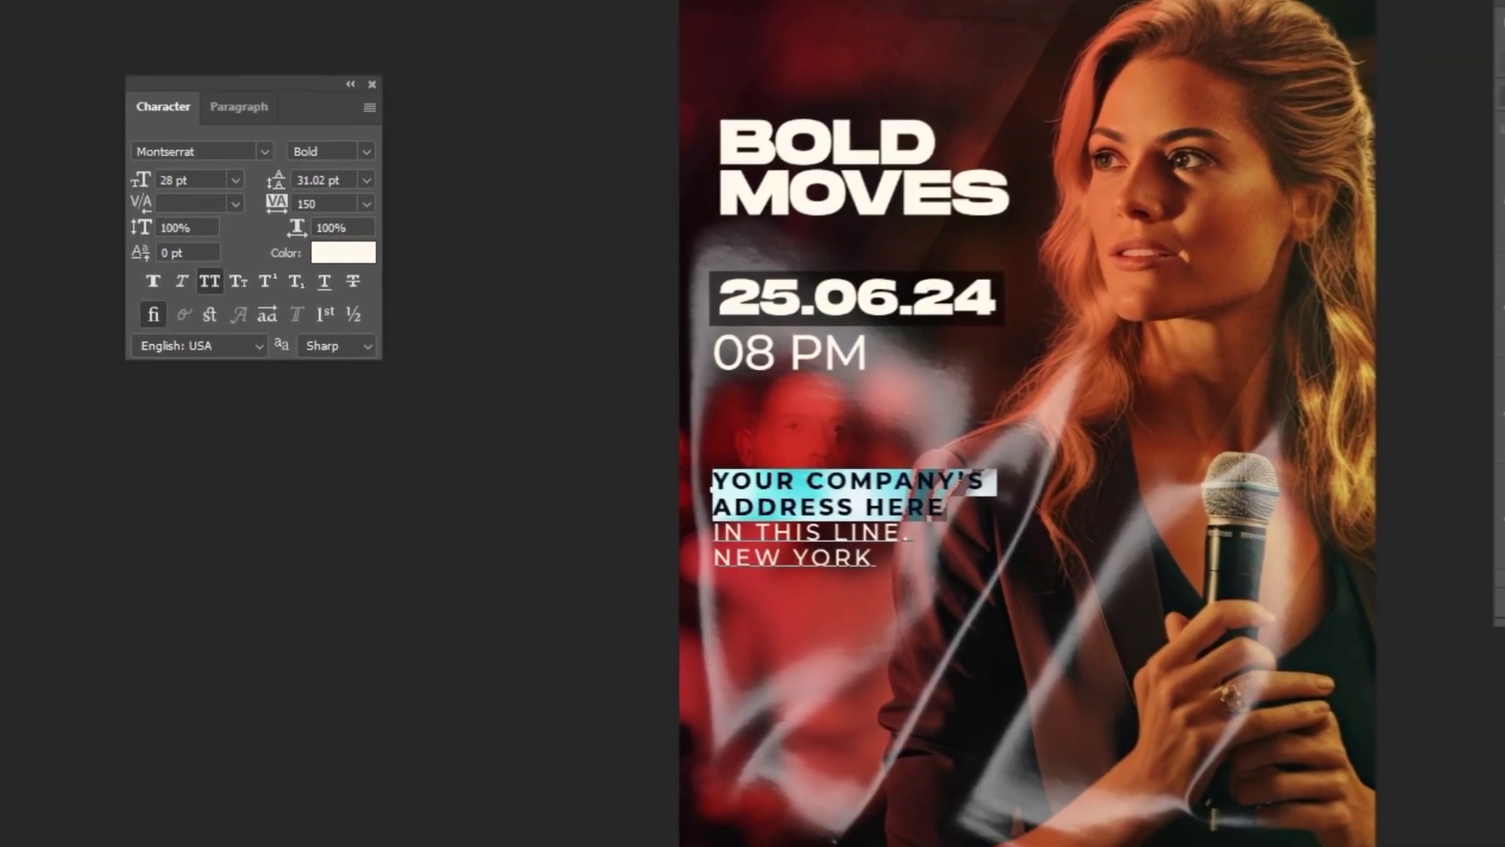
pyautogui.hotkey('ctrl', 'Return')
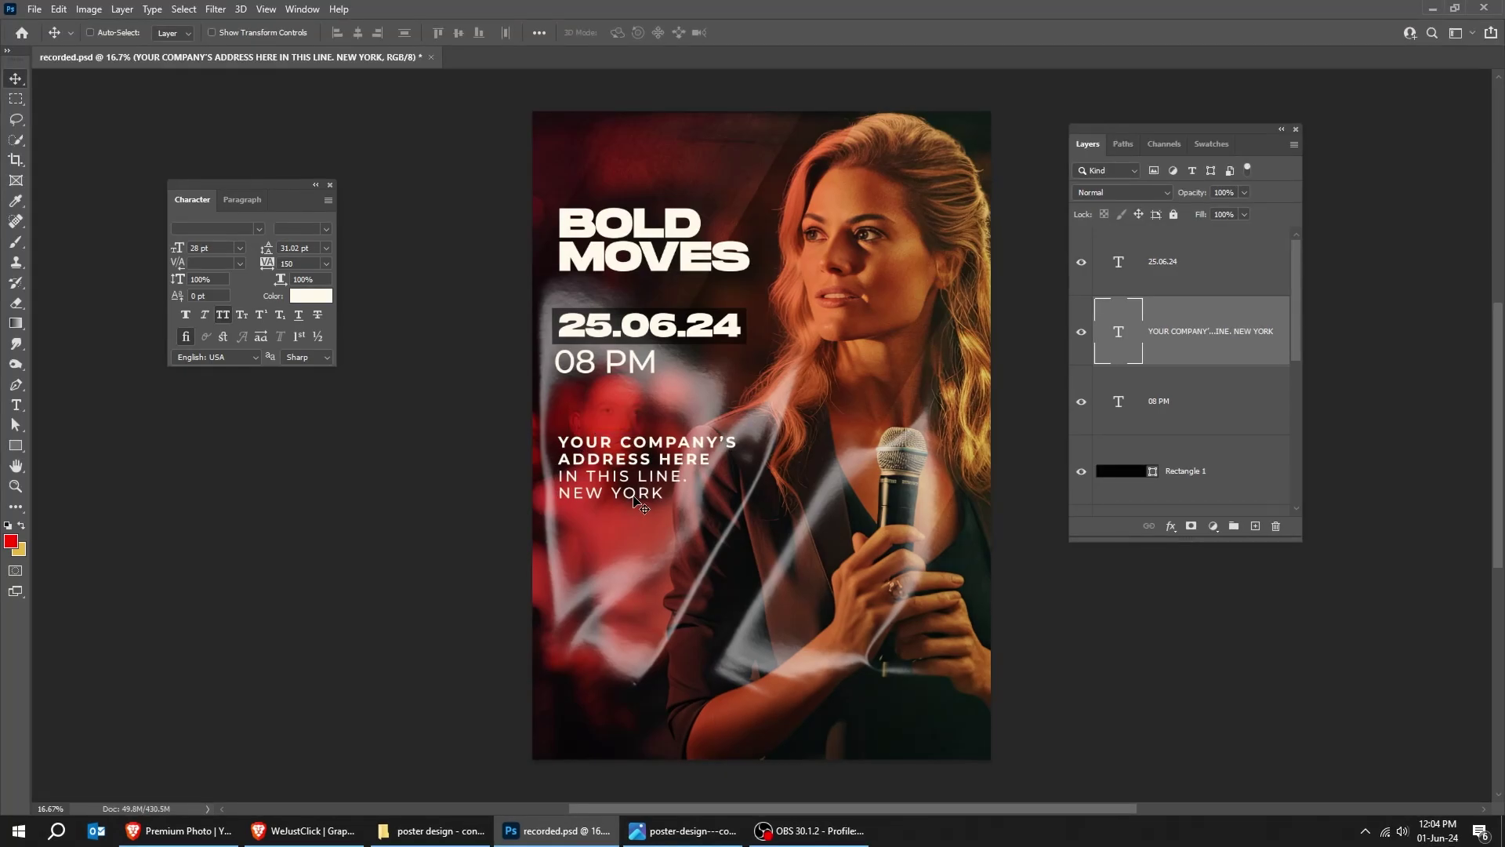
# Copy the address text lower down and retype it as yoursite.com
pyautogui.moveTo(627, 558); pyautogui.dragTo(626, 552)
pyautogui.doubleClick(625, 551)
pyautogui.hotkey('ctrl', 'a')
pyautogui.write('yoursite.com')
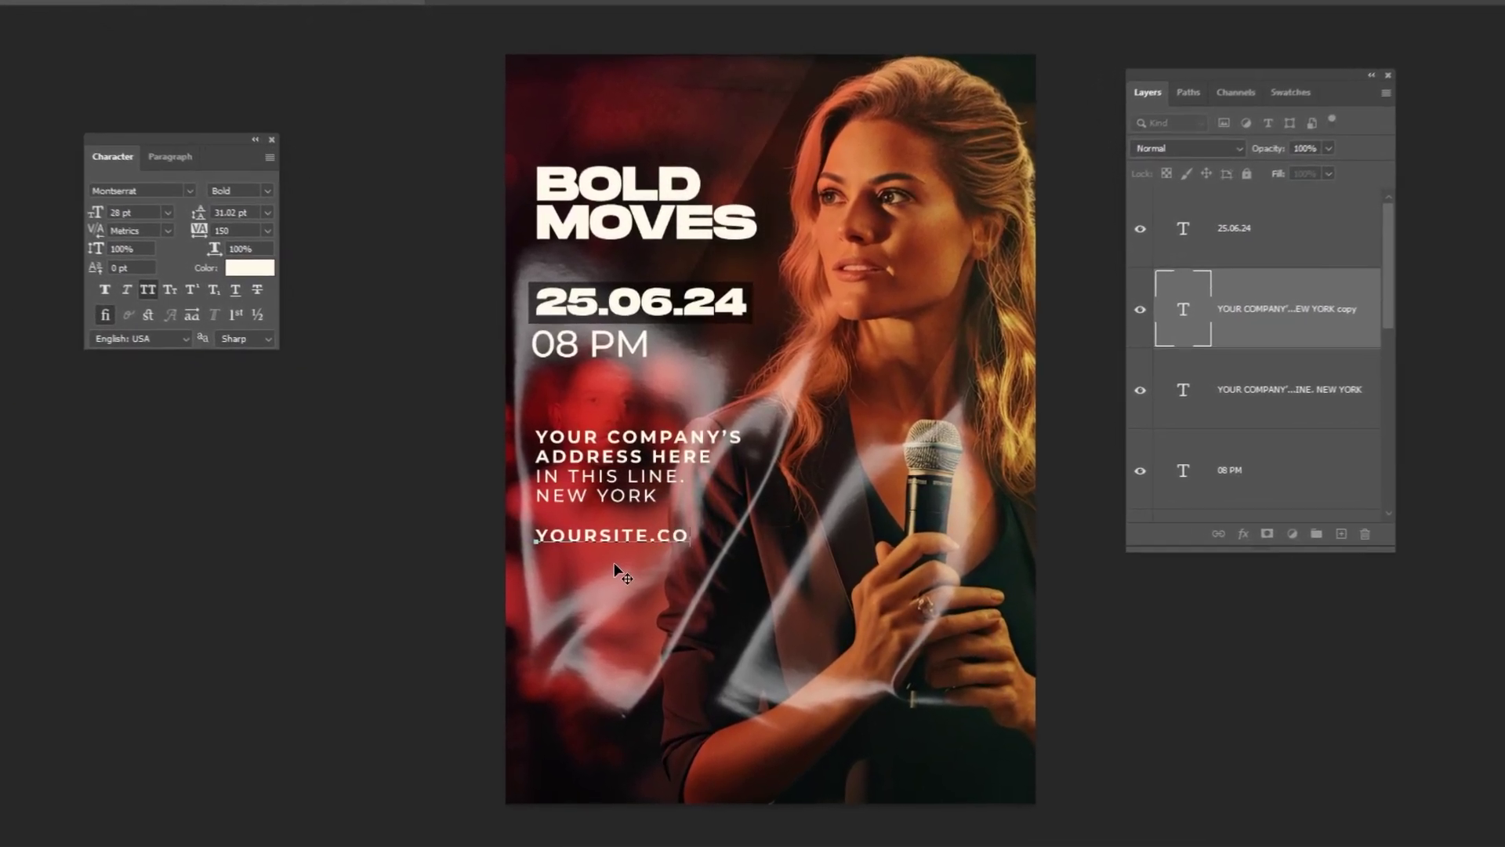
pyautogui.hotkey('ctrl', 'Return')
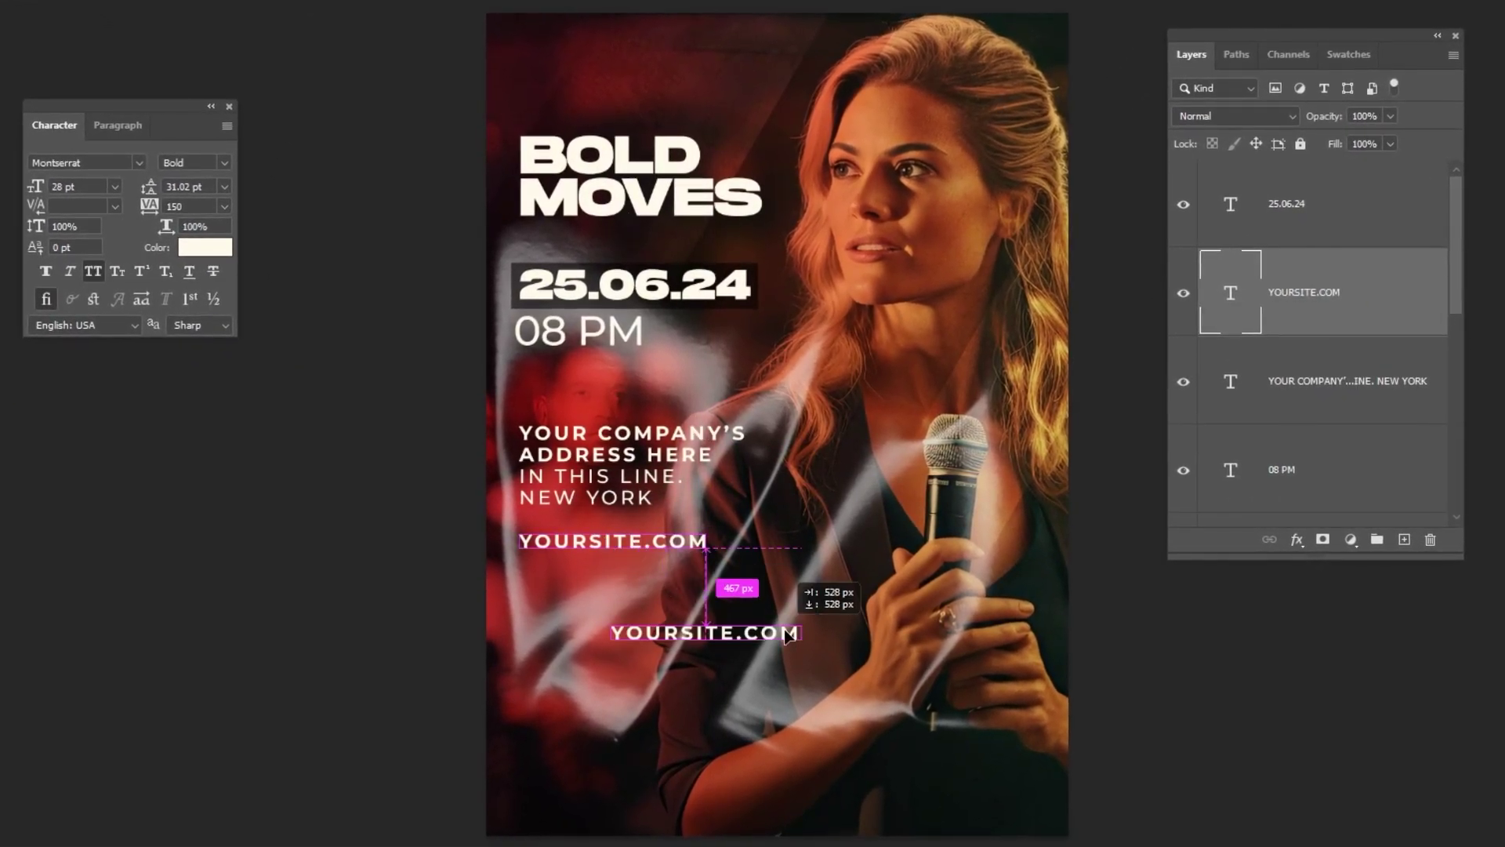
# Move the SPEAKER label toward the microphone hand and copy the title down as the SARA DOE name
pyautogui.hotkey('ctrl', 'Return')
pyautogui.moveTo(834, 647); pyautogui.dragTo(883, 644)
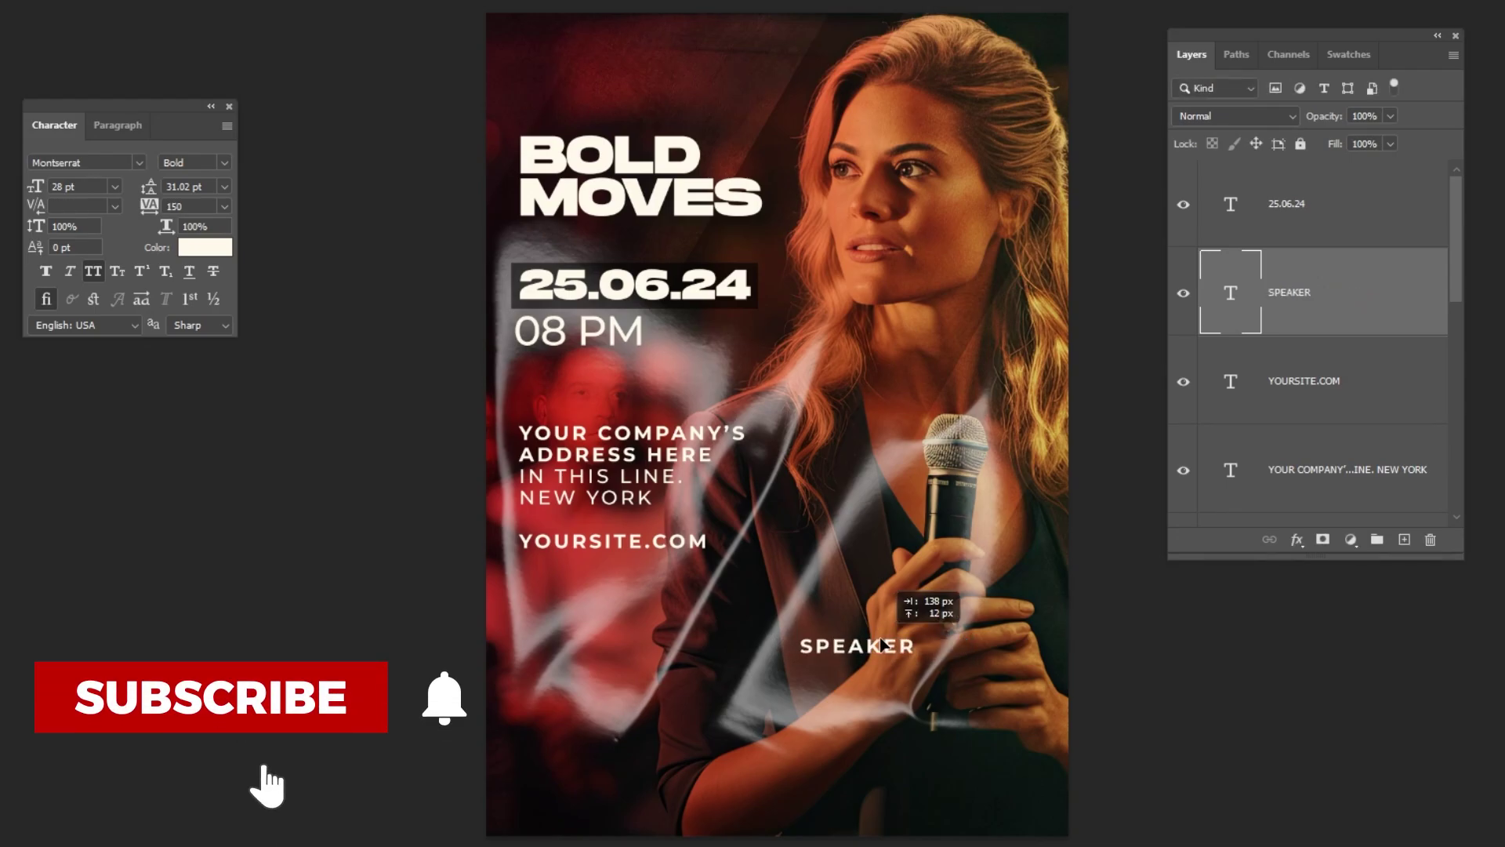
pyautogui.moveTo(604, 198); pyautogui.dragTo(854, 619)
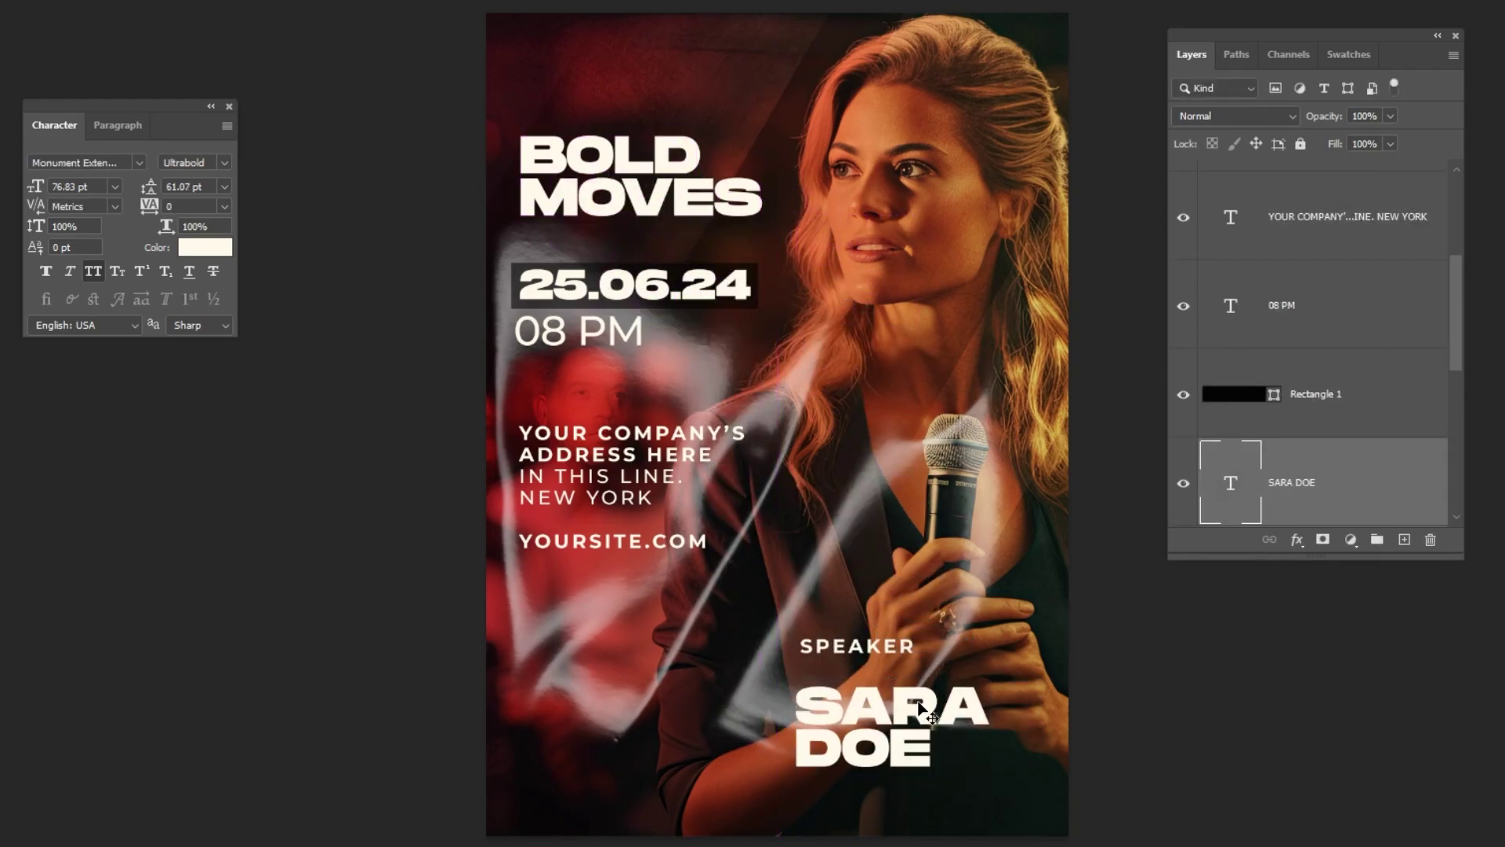
pyautogui.scroll(2, 923, 713)
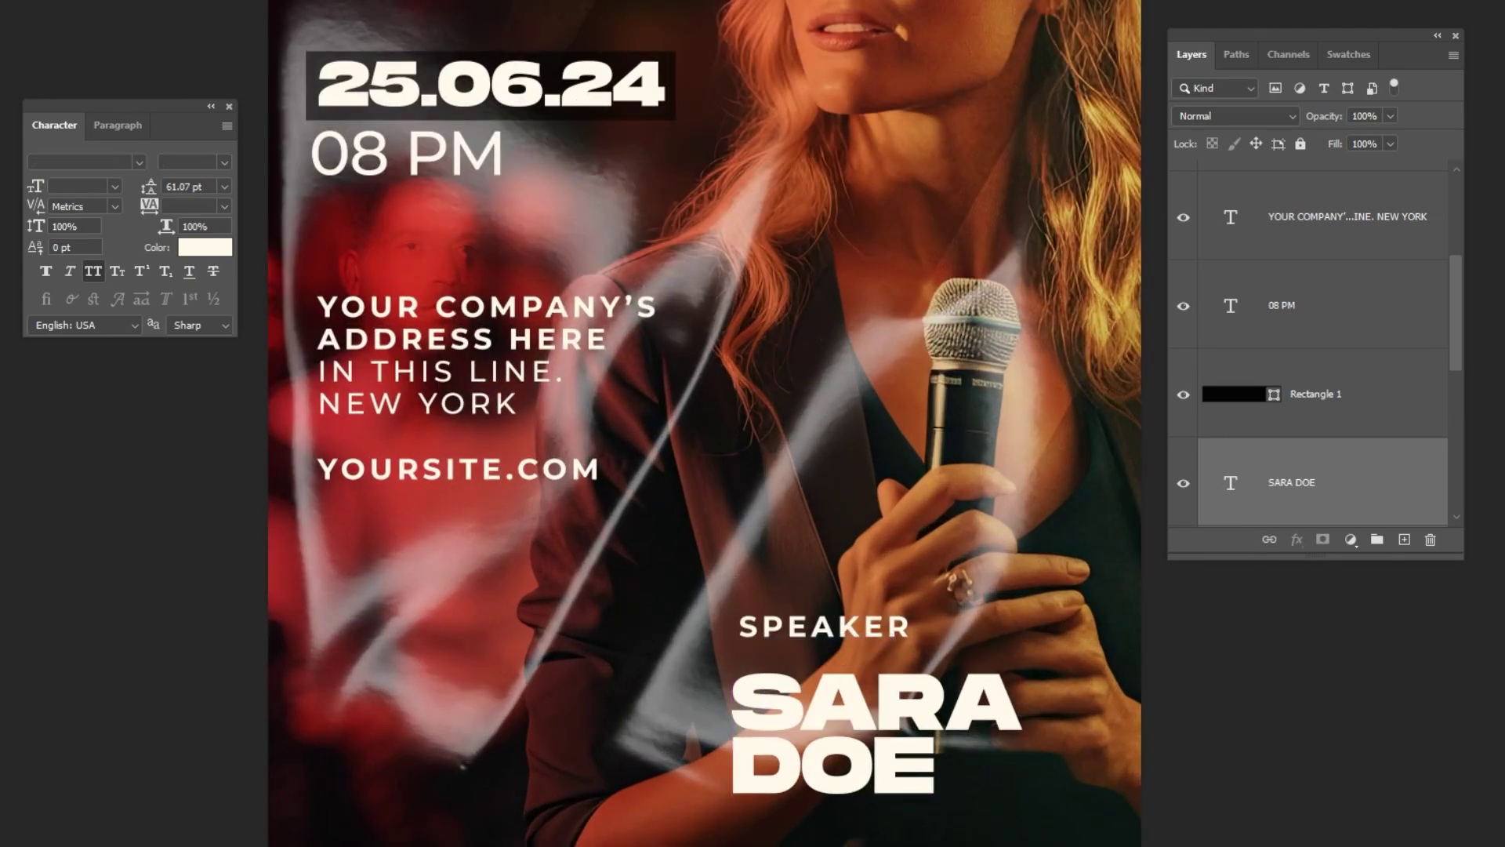
pyautogui.rightClick(796, 659)
pyautogui.click(823, 683)
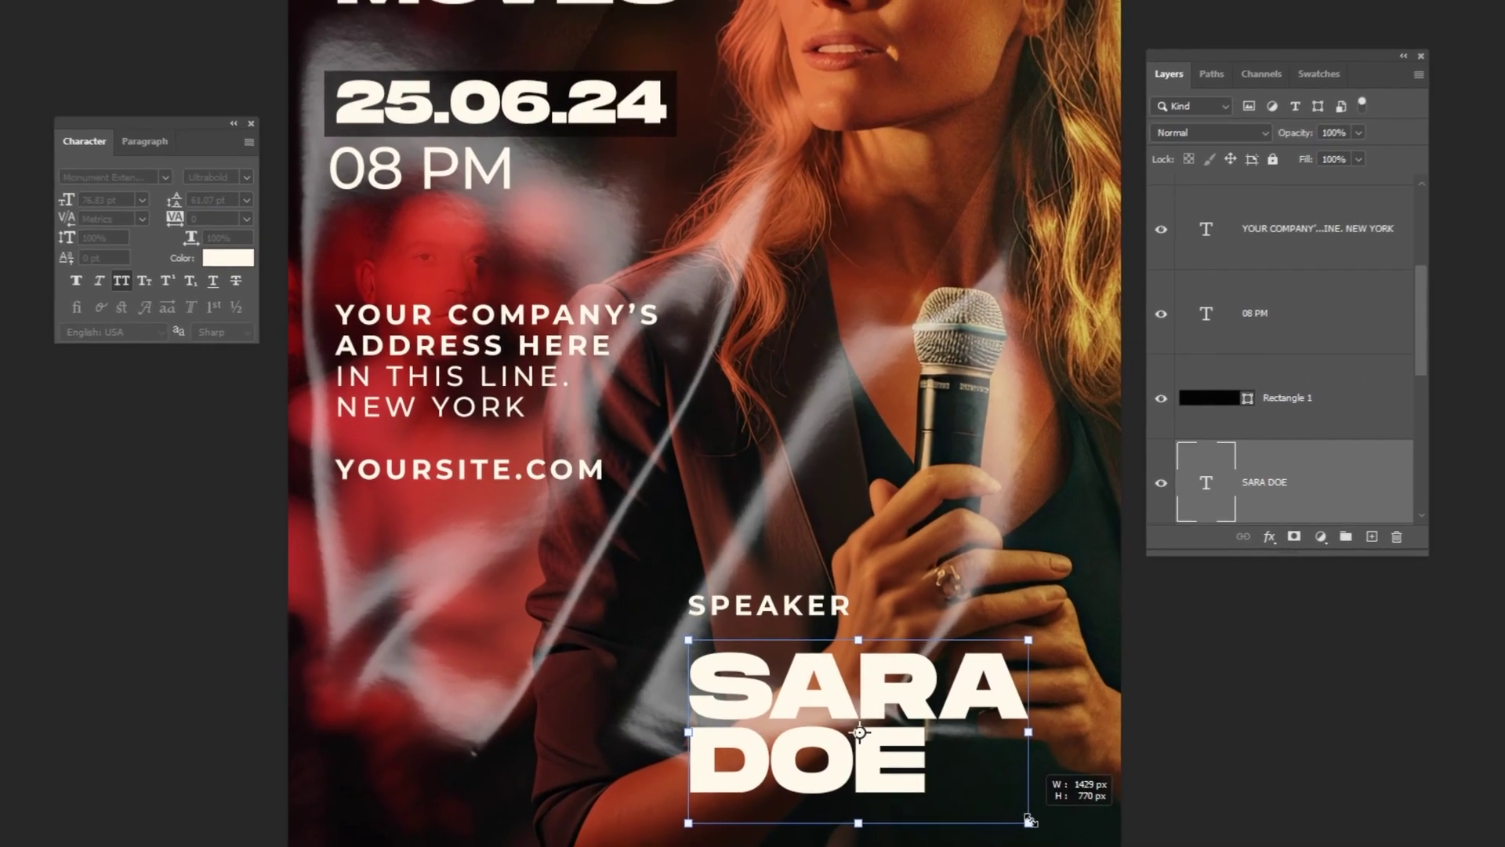
pyautogui.hotkey('ctrl', '0')
pyautogui.press('Tab')
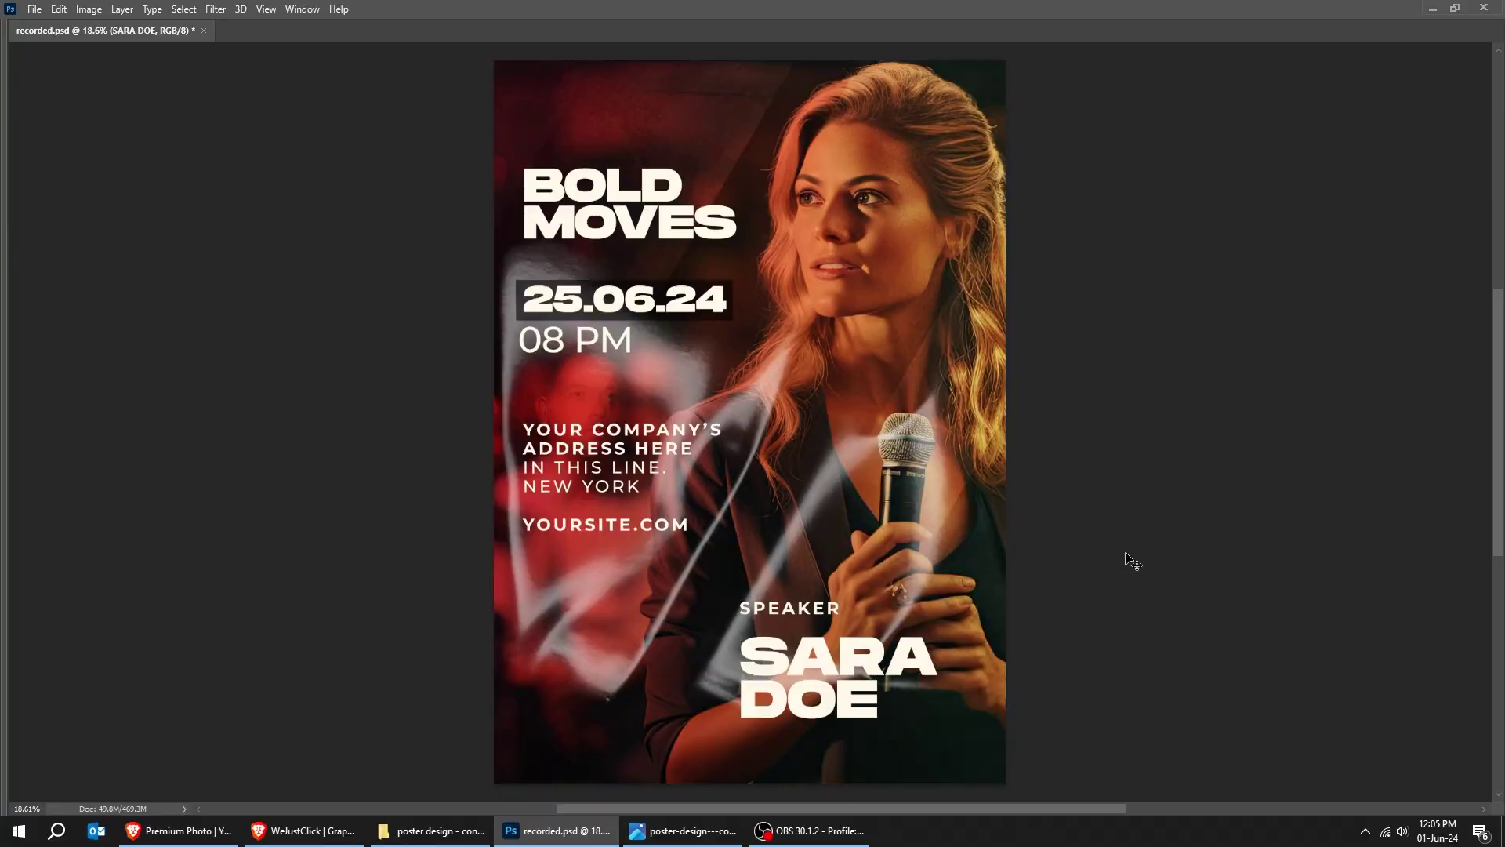